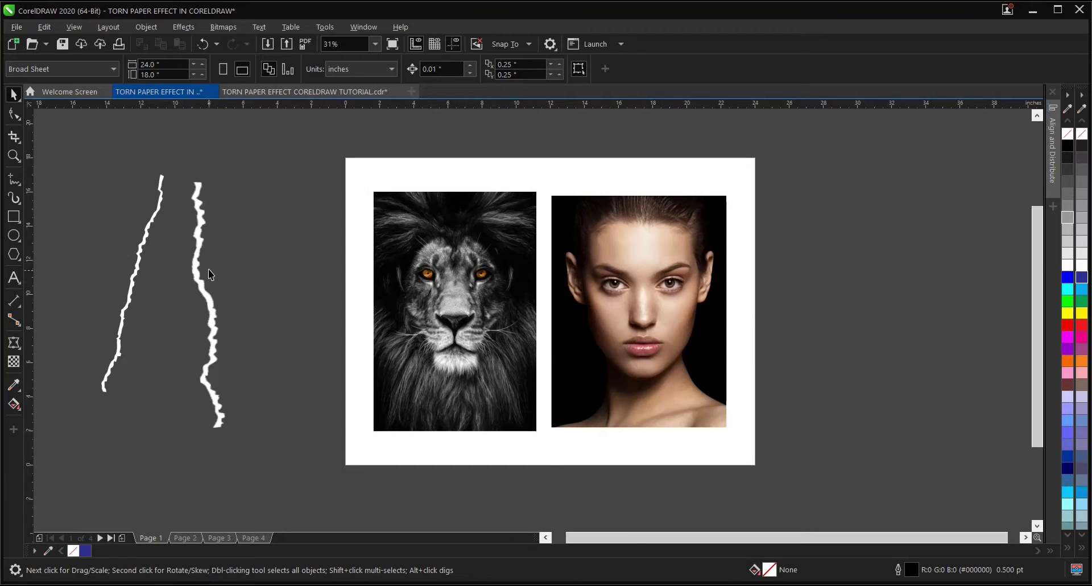
pyautogui.moveTo(70, 144); pyautogui.dragTo(281, 489)
pyautogui.click(233, 326)
pyautogui.moveTo(221, 302); pyautogui.dragTo(246, 301)
pyautogui.hotkey('ctrl', 'z')
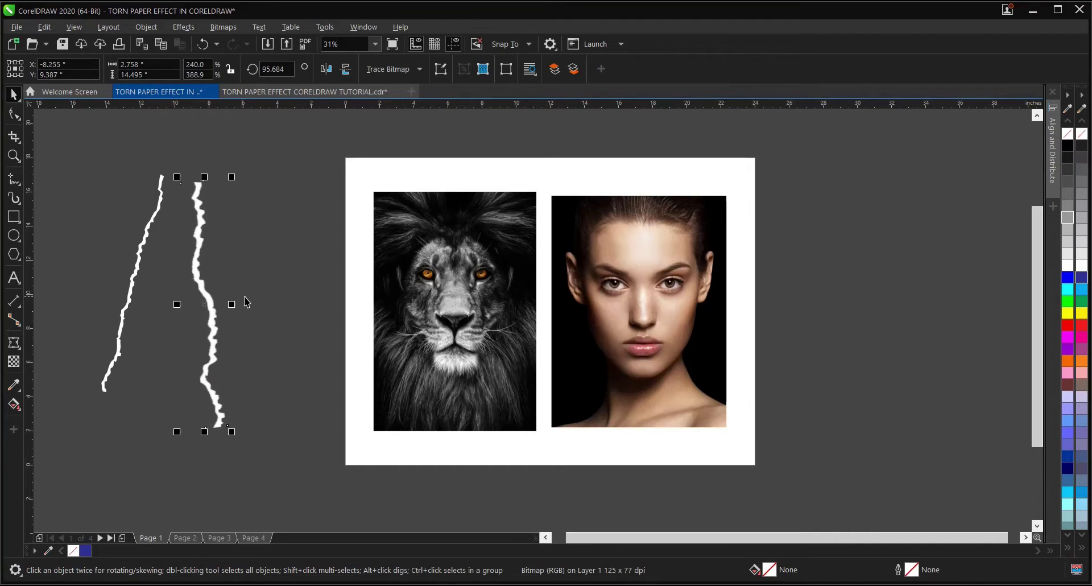
pyautogui.click(246, 302)
pyautogui.moveTo(486, 350); pyautogui.dragTo(508, 374)
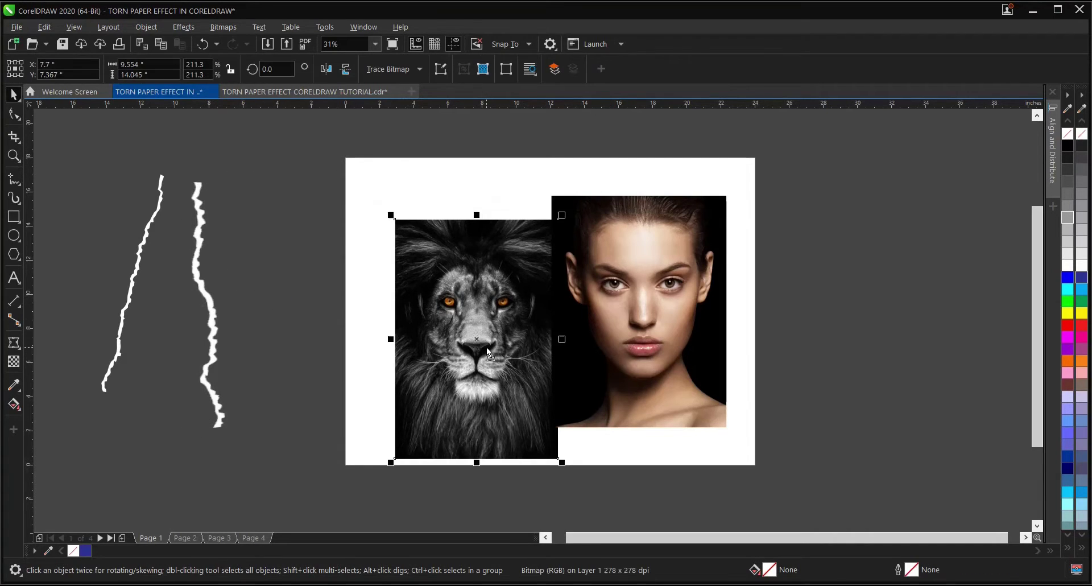
pyautogui.hotkey('ctrl', 'z')
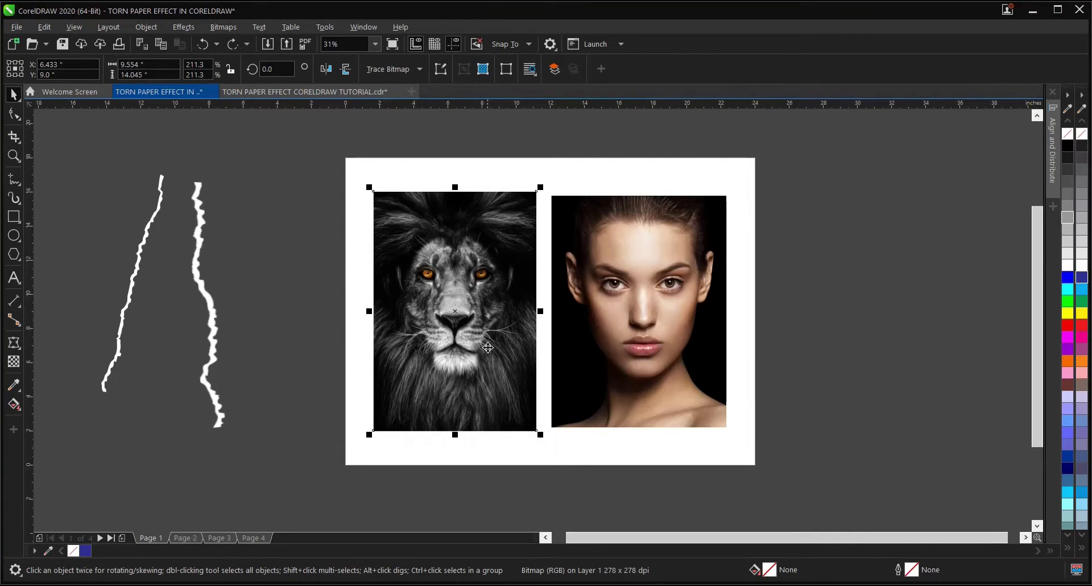
# Place duplicates of the lion and portrait photos together on the empty pasteboard, up and to the right of the page
pyautogui.click(645, 292)
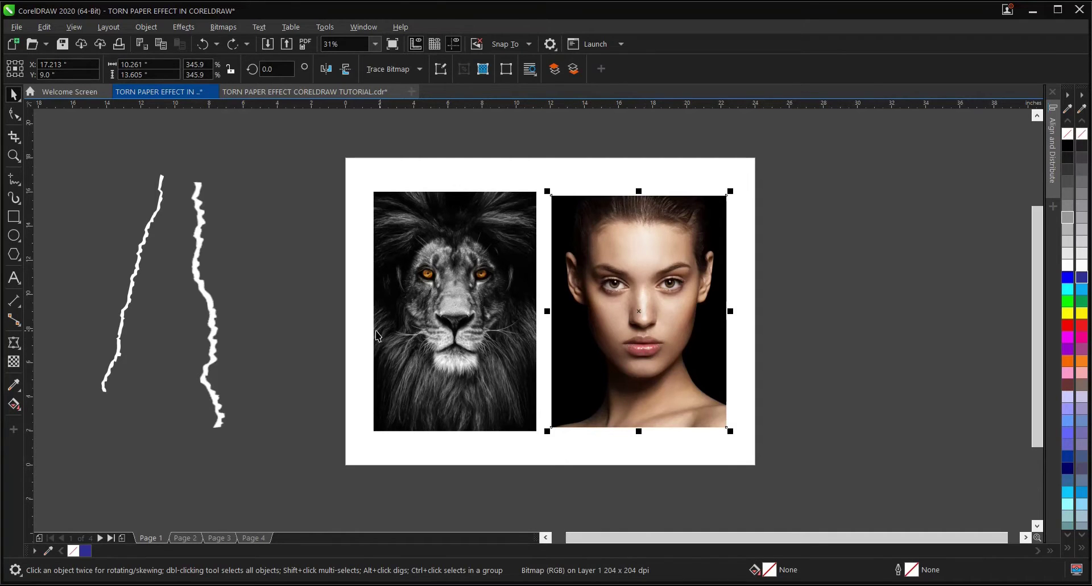
pyautogui.scroll(-2, 414, 293)
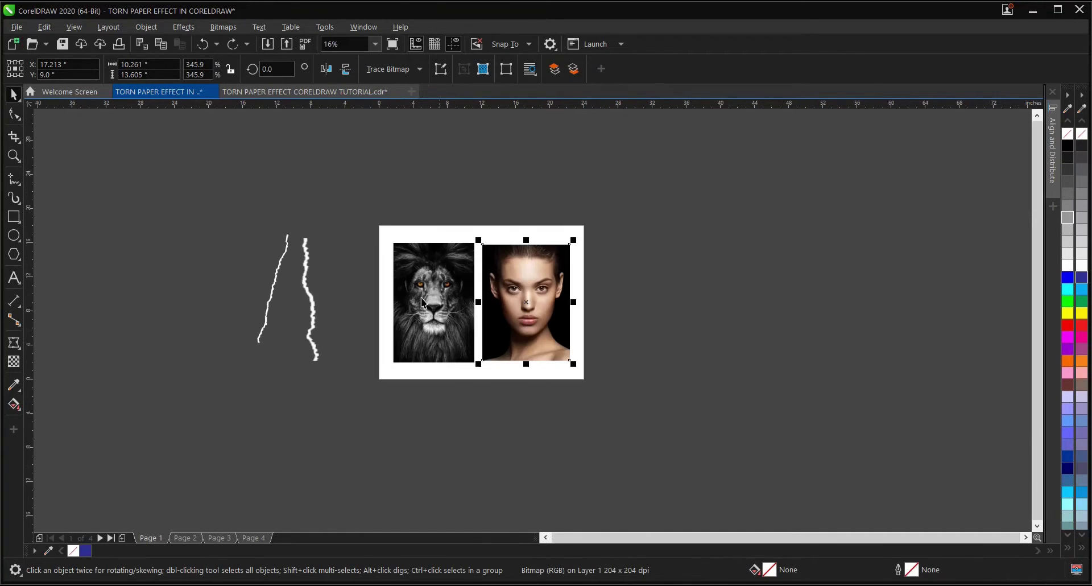
pyautogui.moveTo(370, 214); pyautogui.dragTo(604, 372)
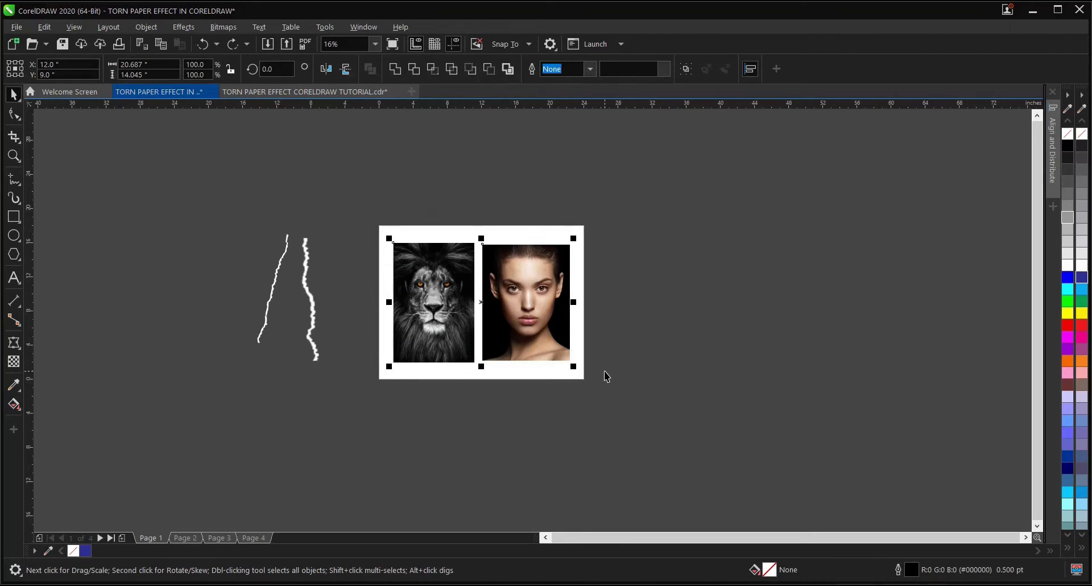
pyautogui.moveTo(493, 319); pyautogui.dragTo(733, 245)
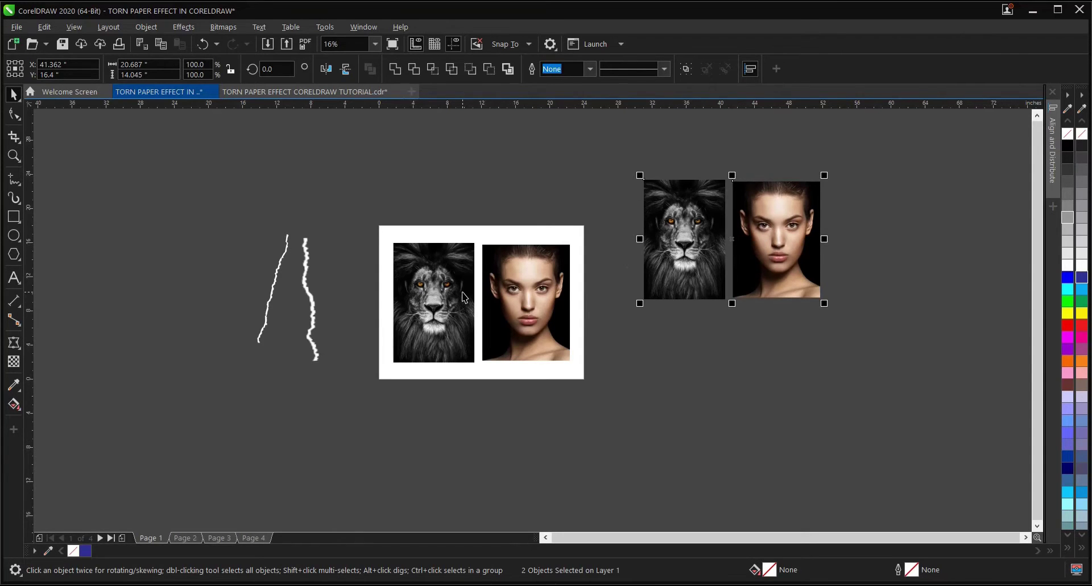
# Place the thicker torn-paper strip over the portrait and rotate it to about 33° so it crosses the face diagonally
pyautogui.scroll(2, 427, 309)
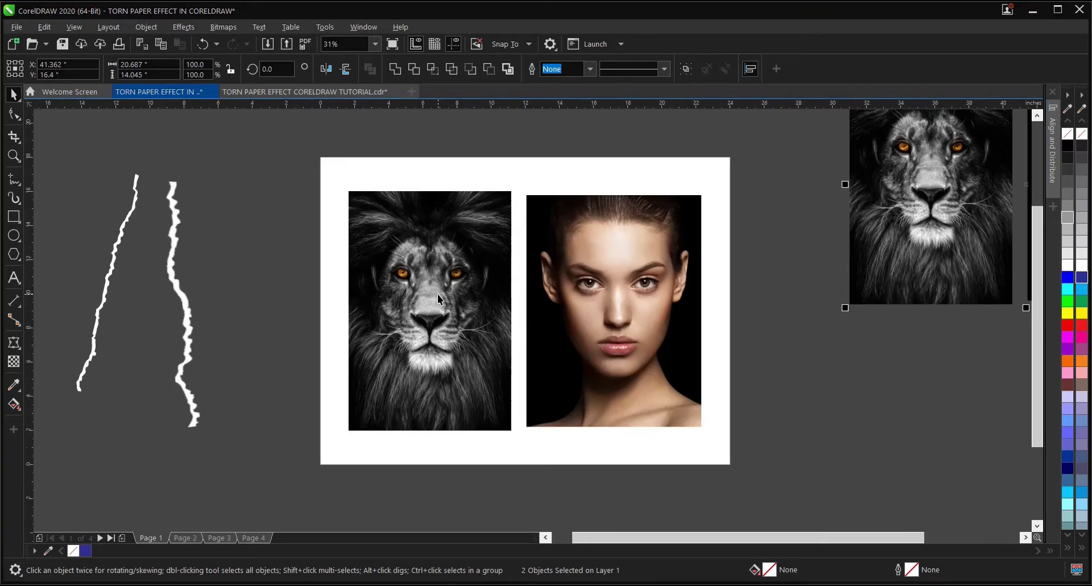
pyautogui.click(591, 292)
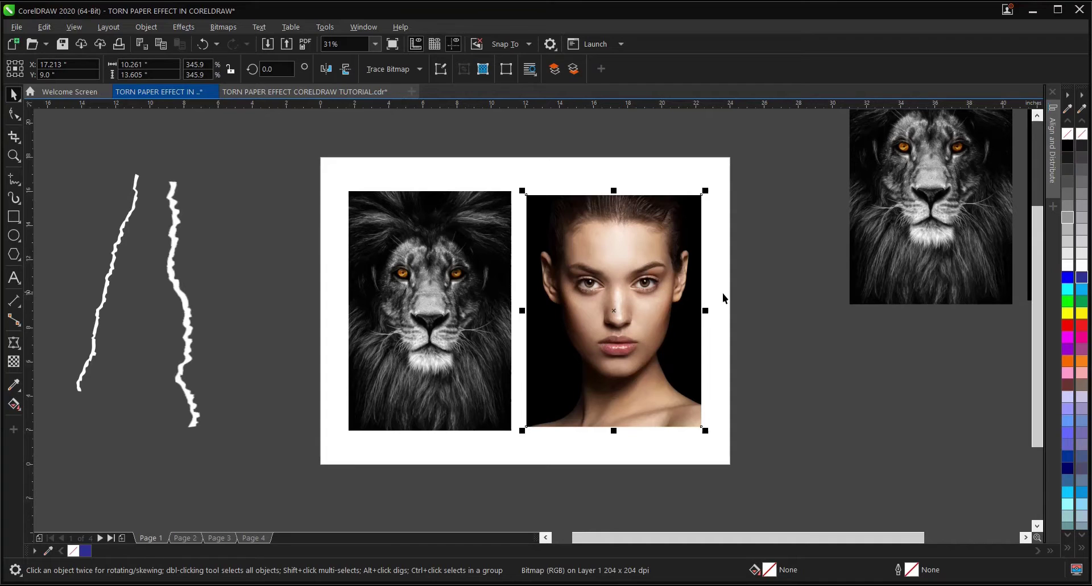
pyautogui.click(753, 288)
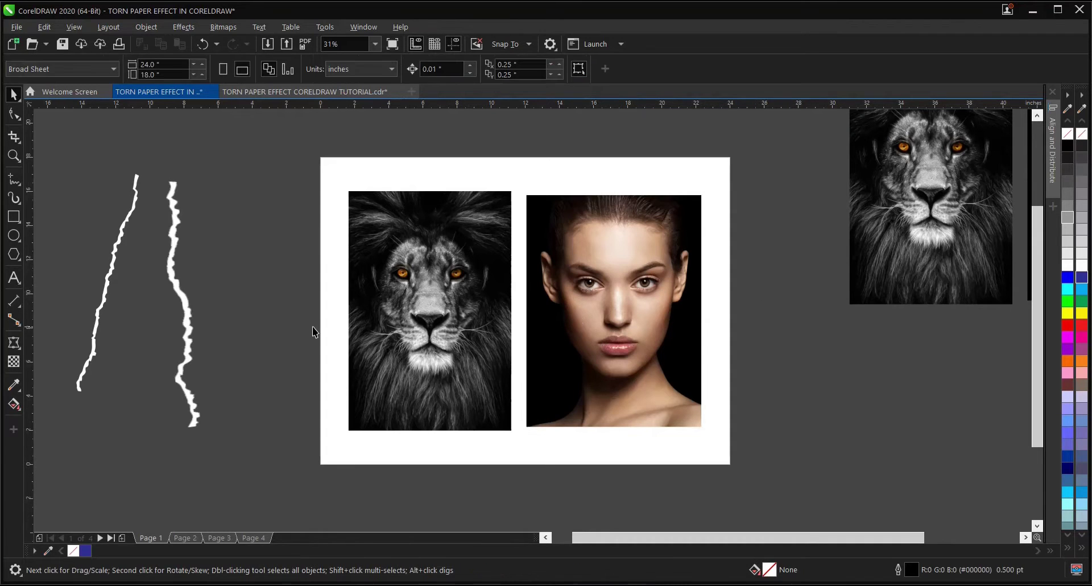
pyautogui.click(187, 308)
pyautogui.moveTo(181, 307); pyautogui.dragTo(576, 292)
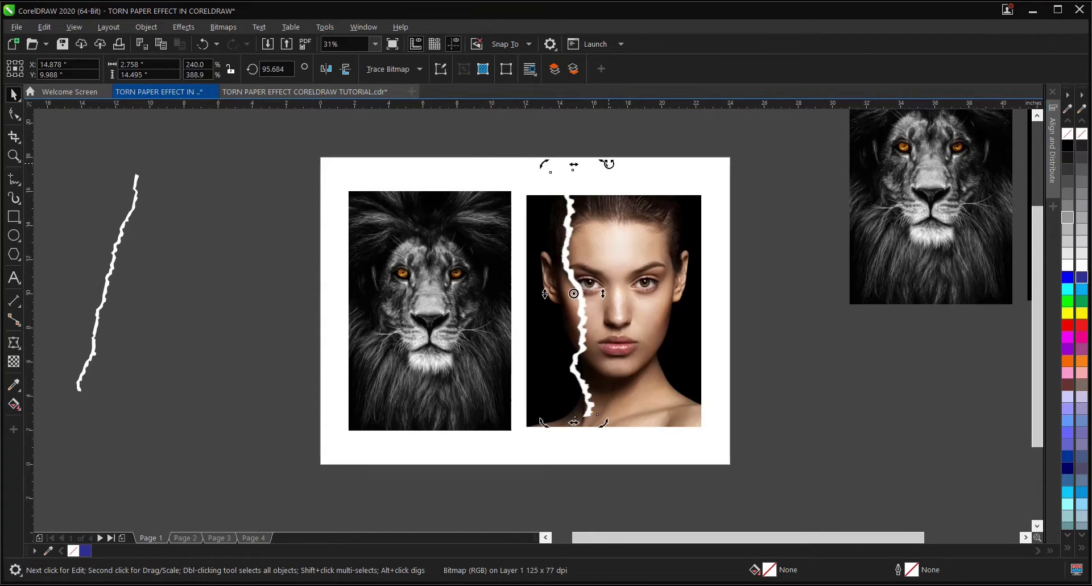
pyautogui.moveTo(605, 161); pyautogui.dragTo(726, 258)
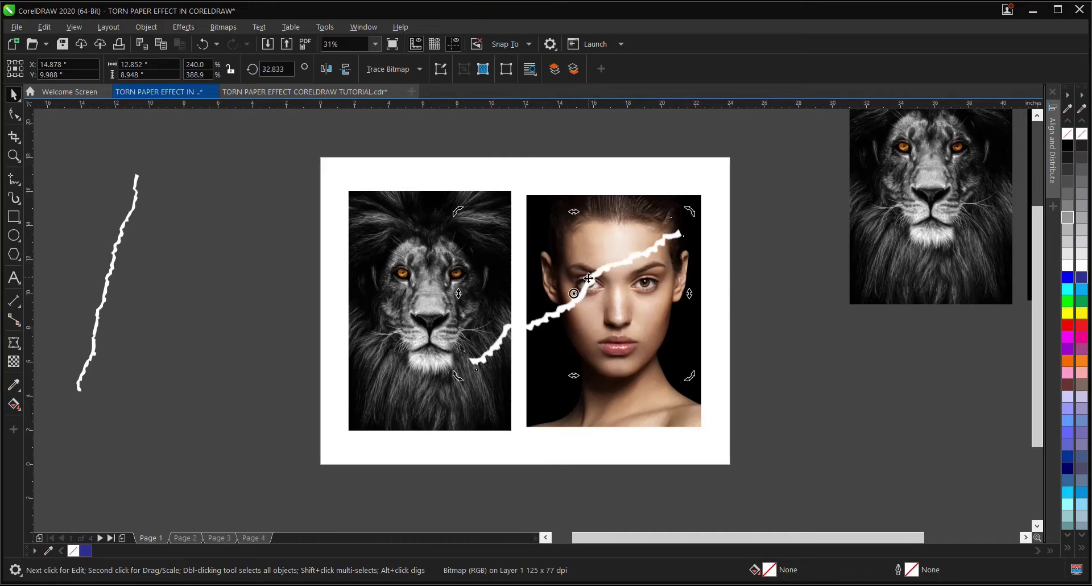
pyautogui.moveTo(595, 278); pyautogui.dragTo(643, 268)
# Move the page's lion photo and the thin torn strip onto the pasteboard to the left of the page
pyautogui.moveTo(422, 284); pyautogui.dragTo(222, 318)
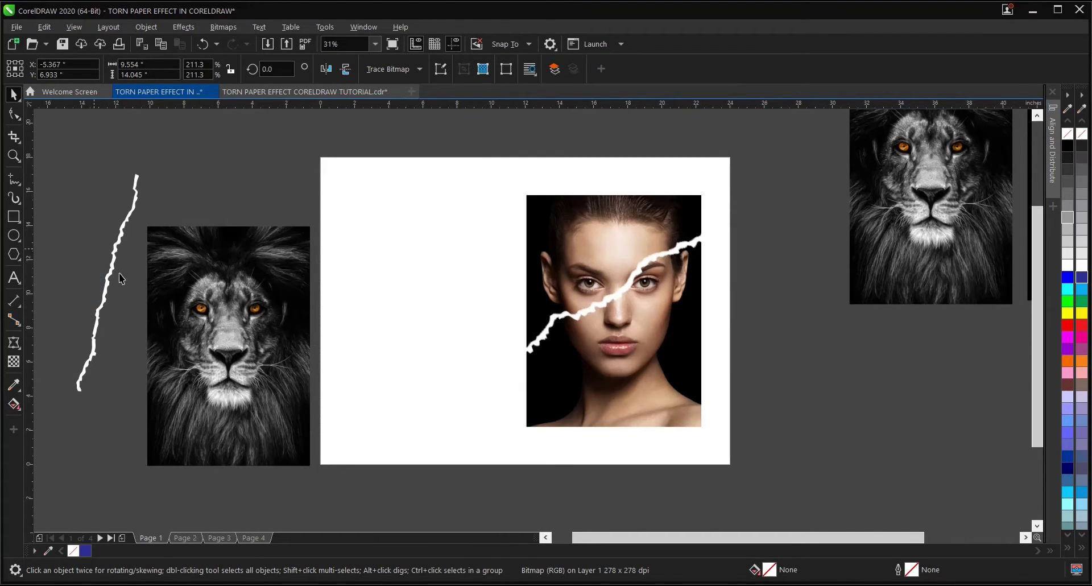
pyautogui.click(132, 273)
pyautogui.moveTo(115, 257); pyautogui.dragTo(86, 201)
pyautogui.moveTo(211, 275); pyautogui.dragTo(157, 229)
# Reposition the diagonal torn strip to pass between the portrait's eyes, centred at about X 17.16 in, Y 11.1 in
pyautogui.click(615, 308)
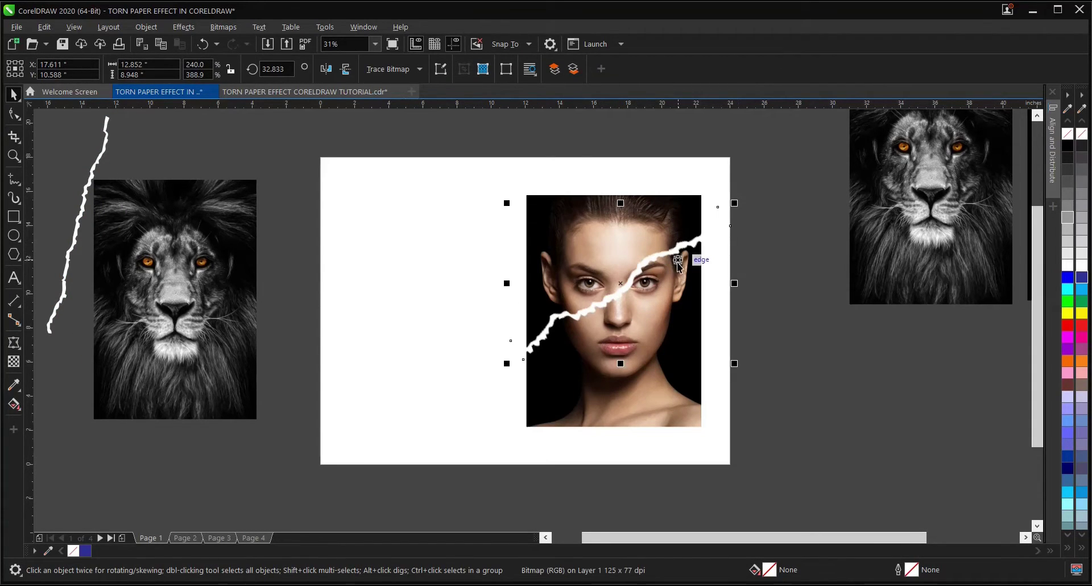
pyautogui.moveTo(673, 253); pyautogui.dragTo(679, 242)
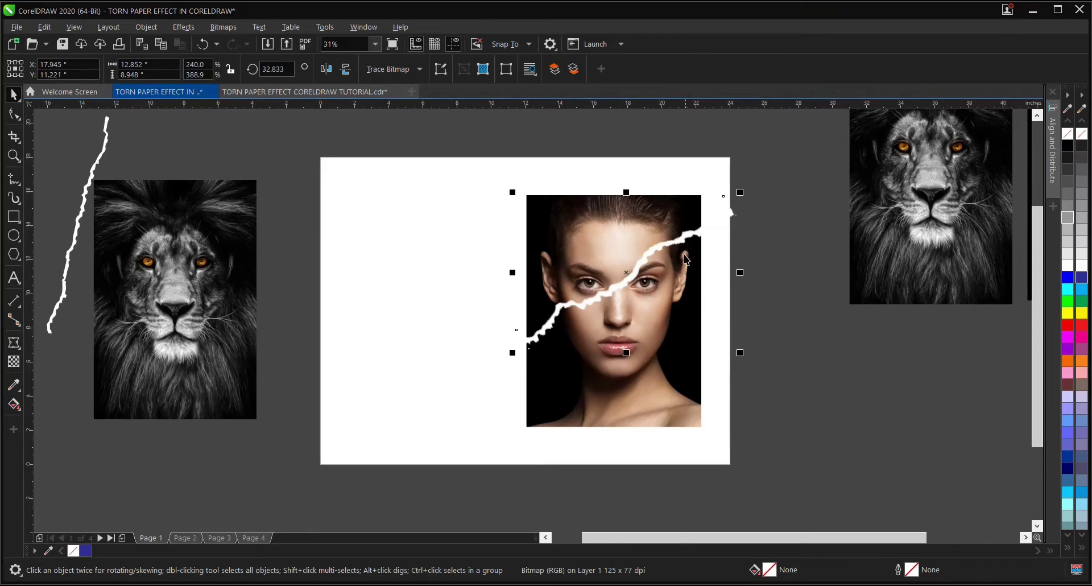
pyautogui.scroll(2, 665, 255)
pyautogui.scroll(-2, 414, 247)
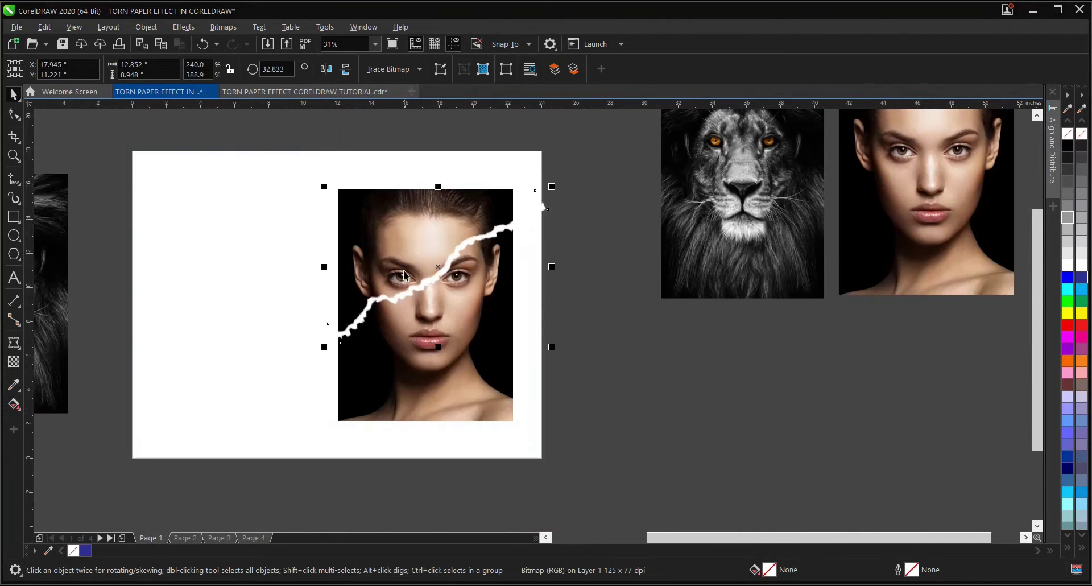
pyautogui.scroll(6, 426, 284)
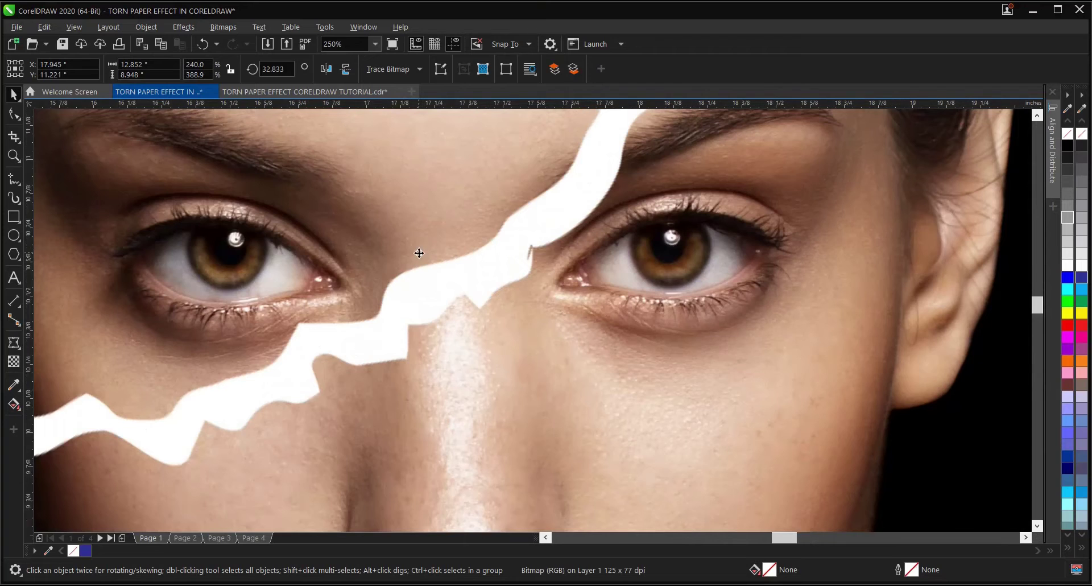
pyautogui.scroll(-6, 427, 275)
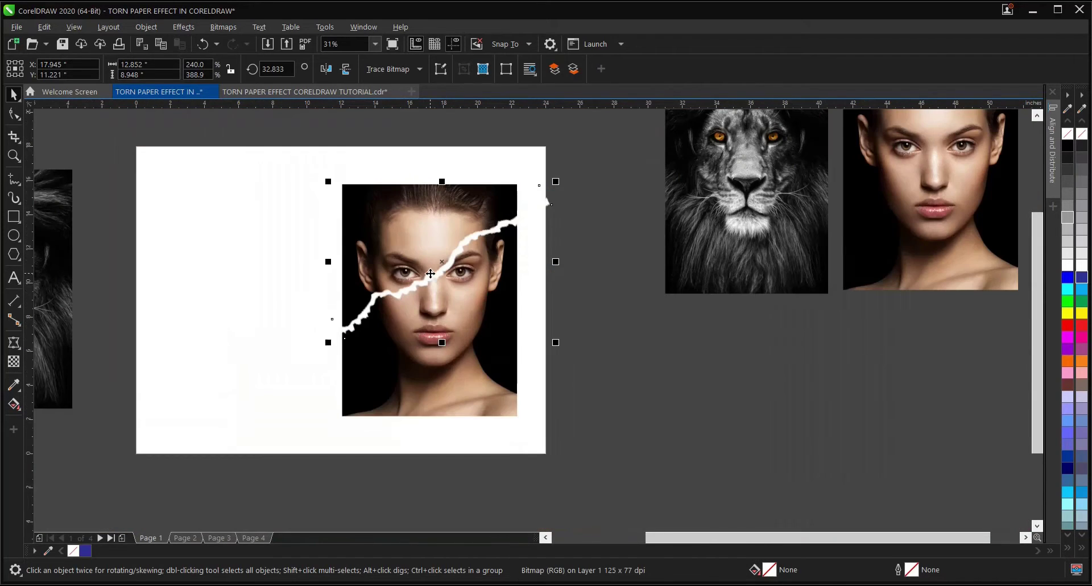
pyautogui.scroll(1, 446, 272)
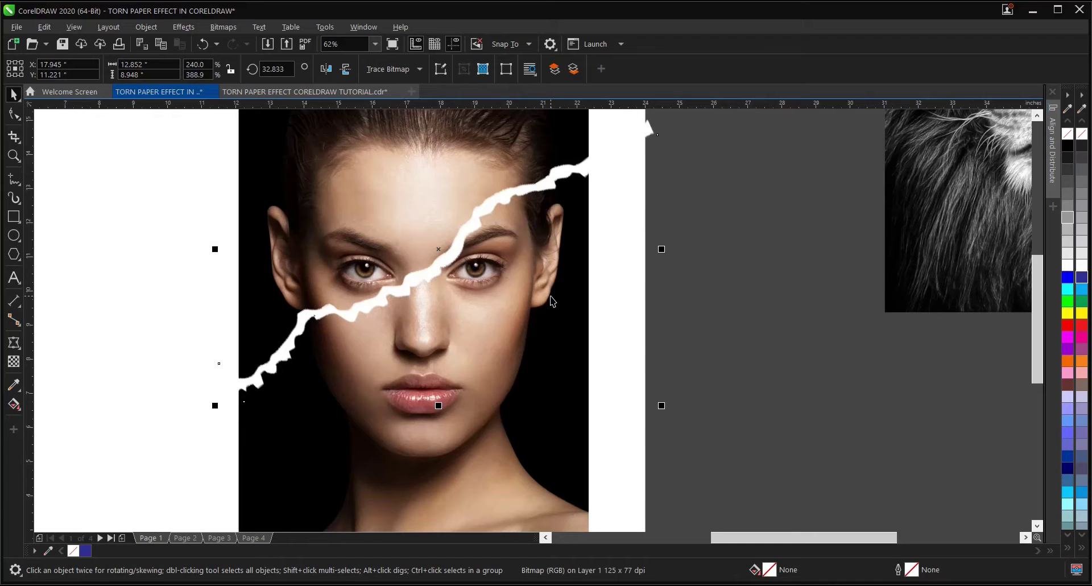
pyautogui.click(666, 255)
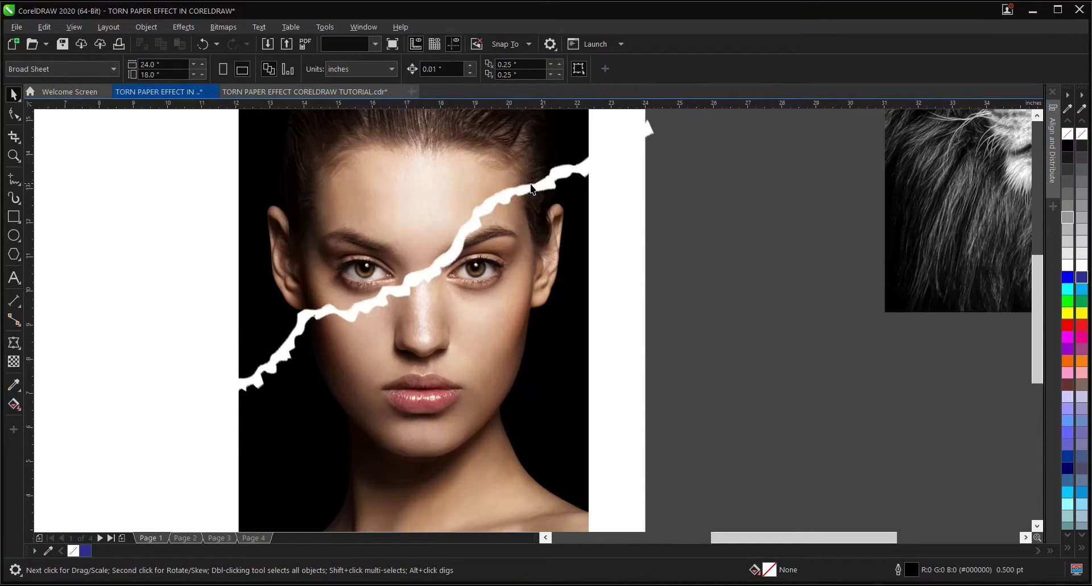
pyautogui.moveTo(531, 188); pyautogui.dragTo(482, 201)
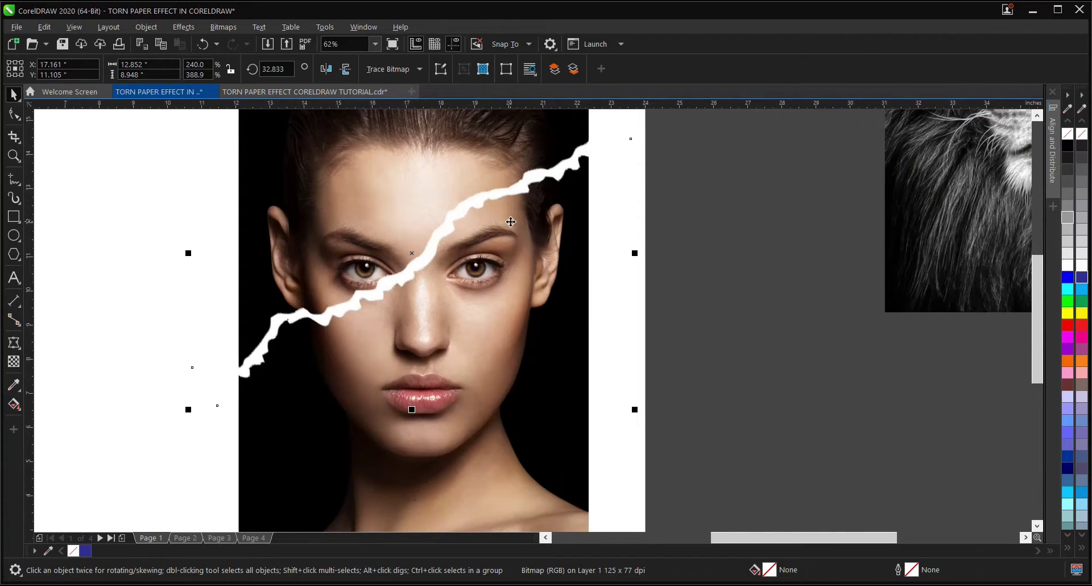
# Duplicate the torn strip 4.5 inches straight below the original and shift both strips slightly up and left over the face
pyautogui.scroll(-2, 480, 197)
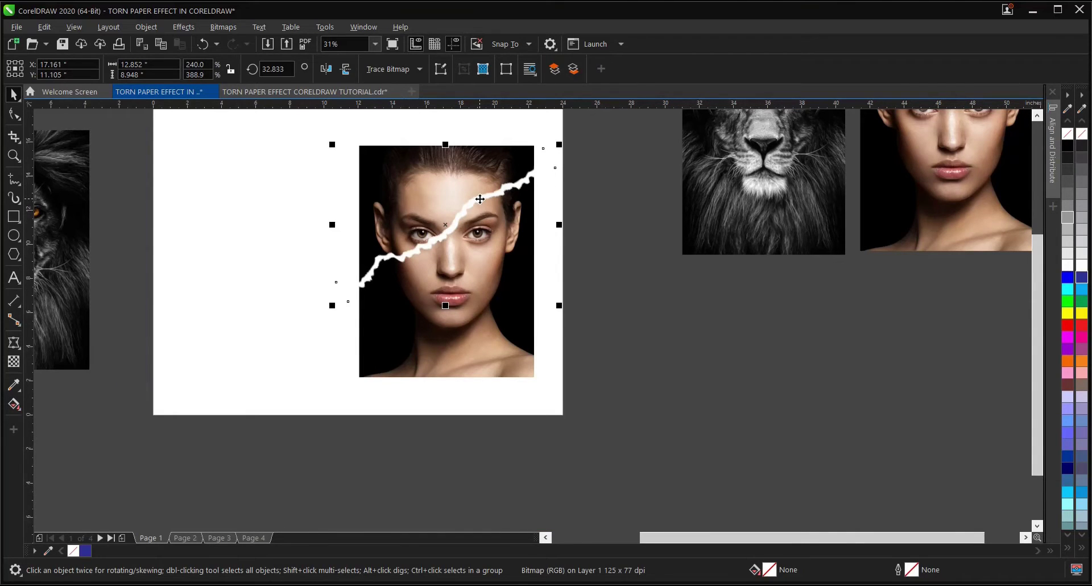
pyautogui.moveTo(480, 199); pyautogui.dragTo(495, 276)
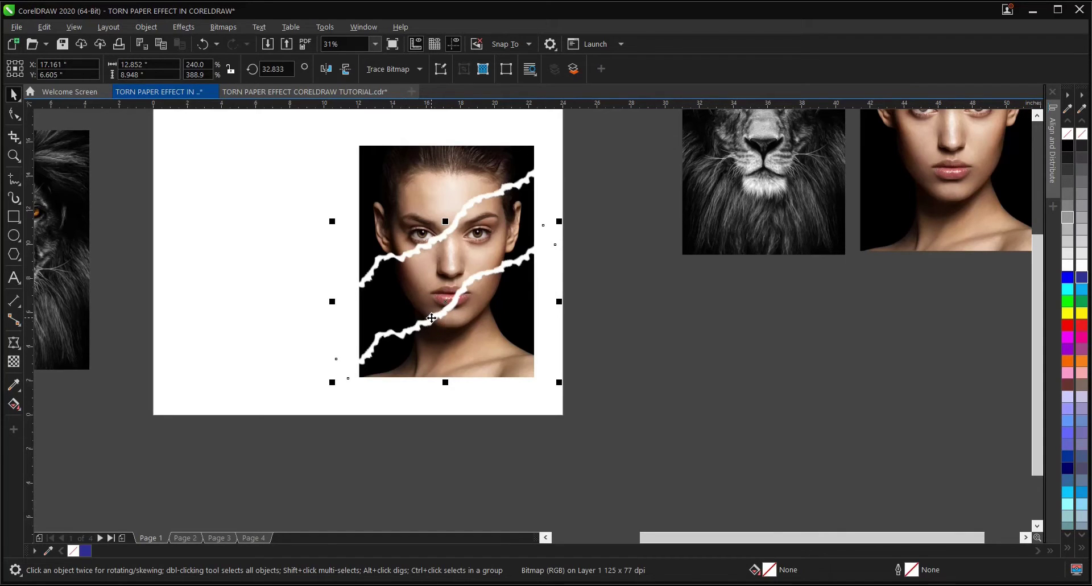
pyautogui.moveTo(599, 134); pyautogui.dragTo(197, 373)
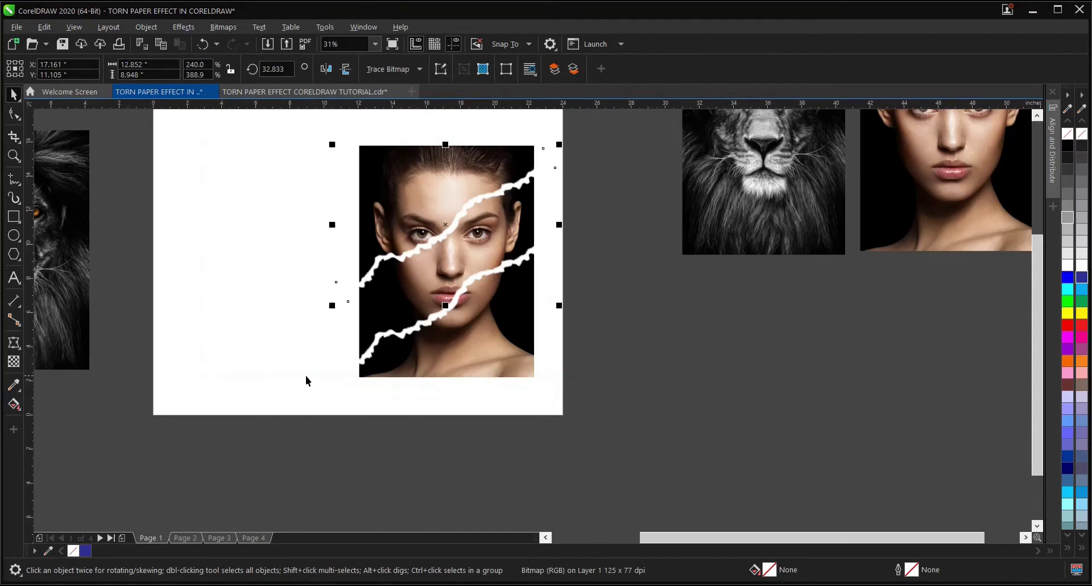
pyautogui.keyDown('shift'); pyautogui.click(407, 339); pyautogui.keyUp('shift')
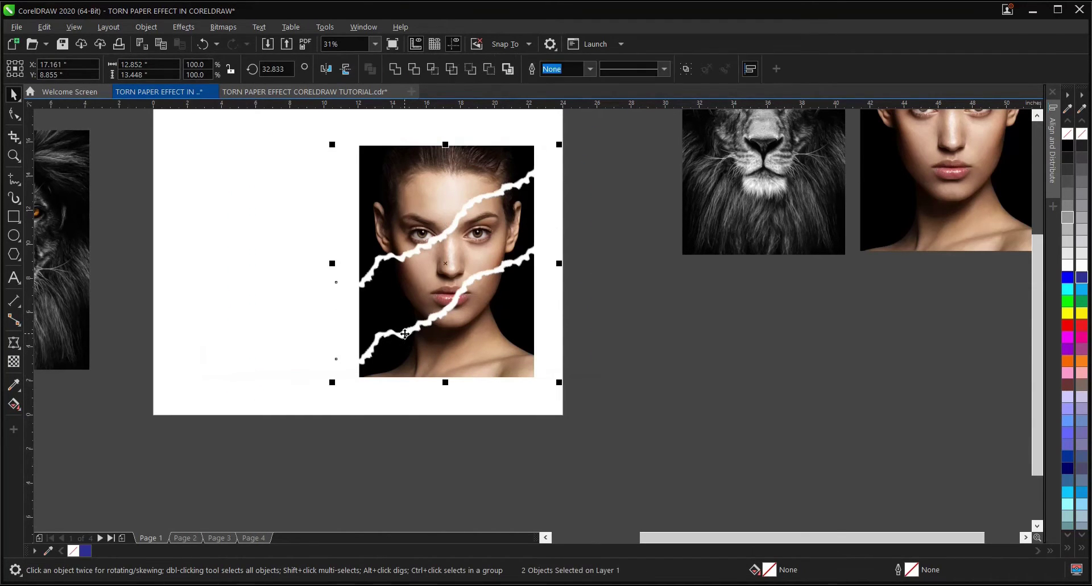
pyautogui.moveTo(445, 261); pyautogui.dragTo(438, 236)
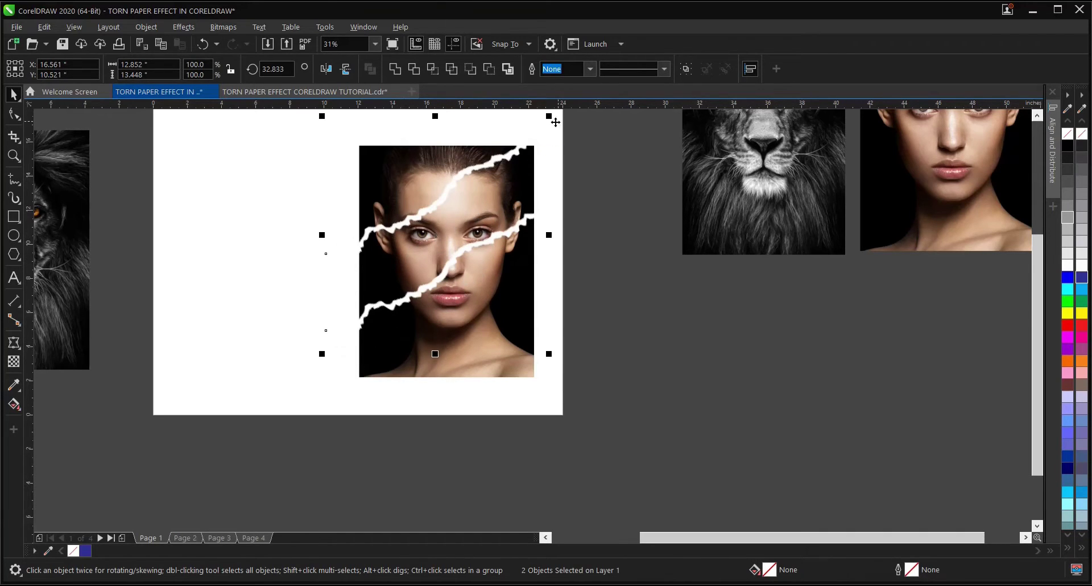
# Rotate both torn strips together to about 24.6° so they frame the portrait's eyes
pyautogui.click(451, 184)
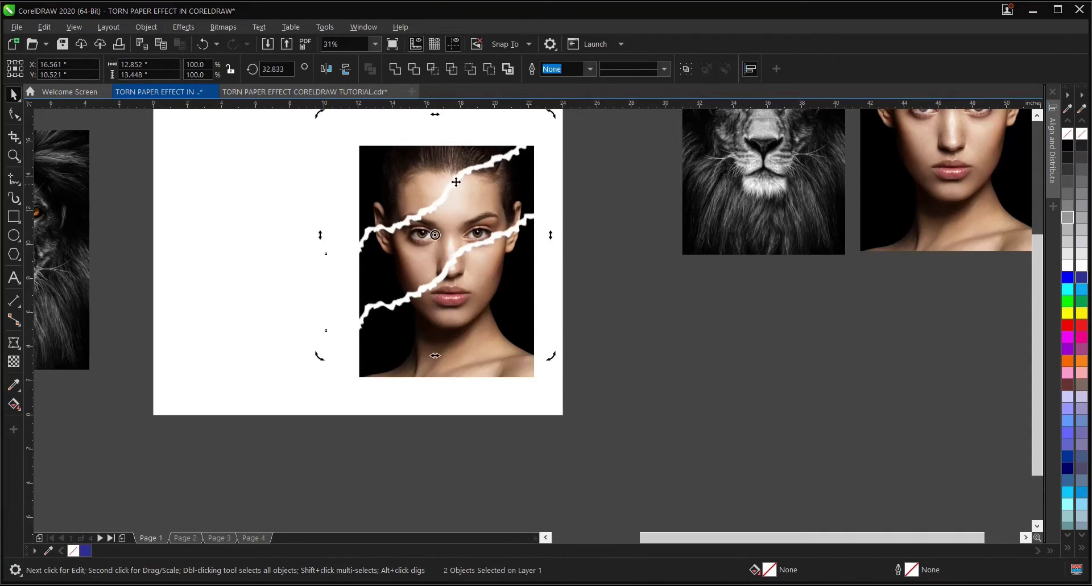
pyautogui.moveTo(553, 114); pyautogui.dragTo(565, 136)
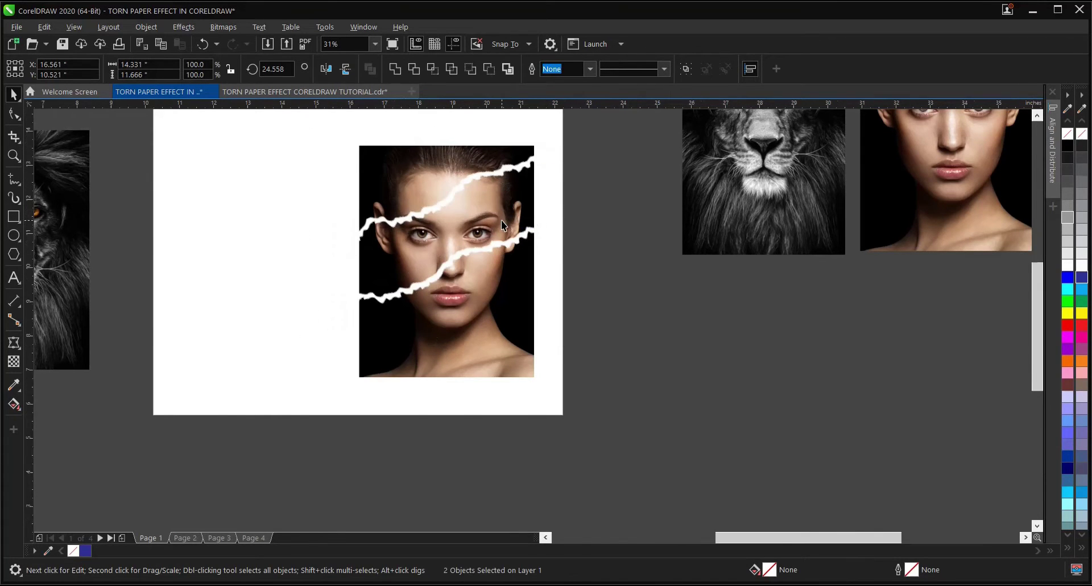
pyautogui.scroll(1, 466, 279)
pyautogui.scroll(-1, 465, 282)
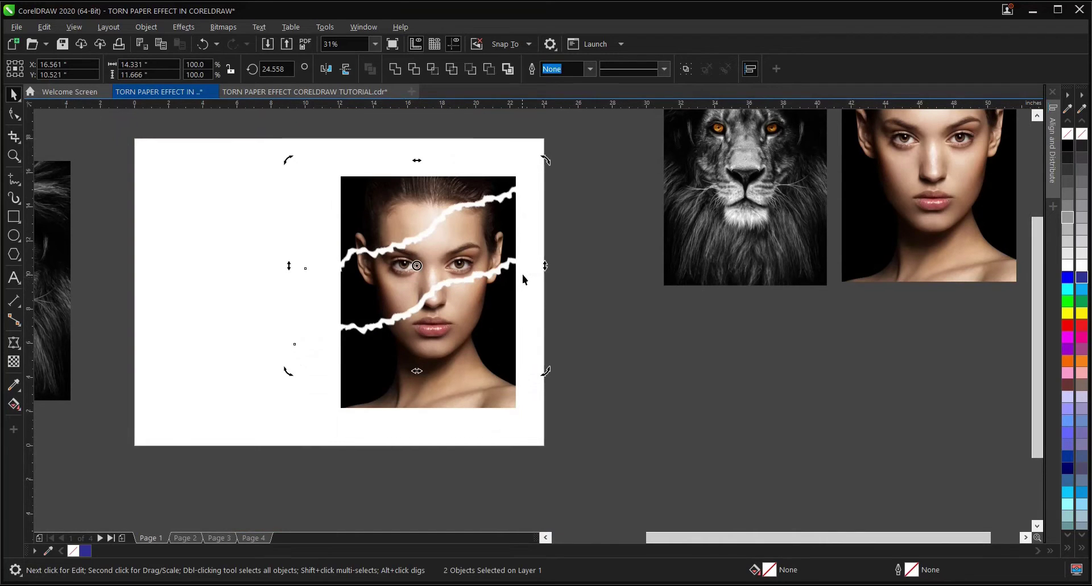
pyautogui.scroll(-1, 389, 300)
pyautogui.click(483, 216)
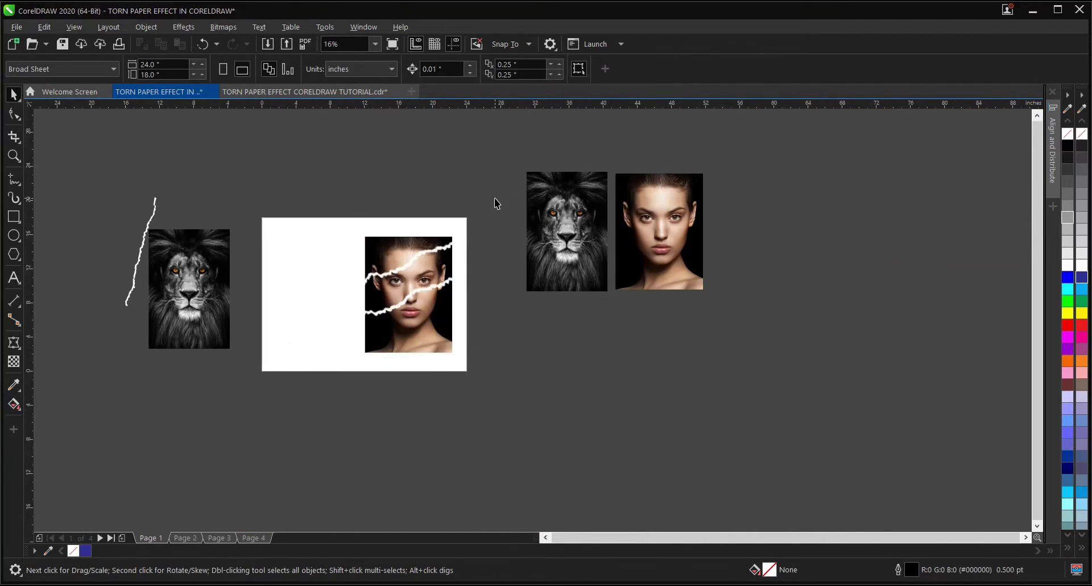
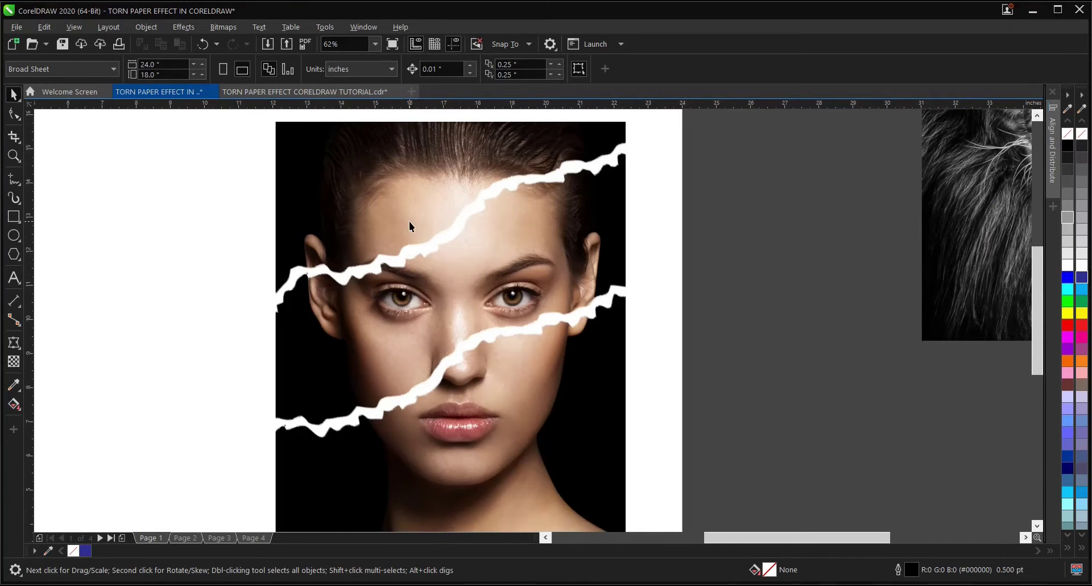
# Start a Pen path just outside the portrait's left edge and trace it along the upper torn strip to above the left eyebrow
pyautogui.scroll(-2, 411, 245)
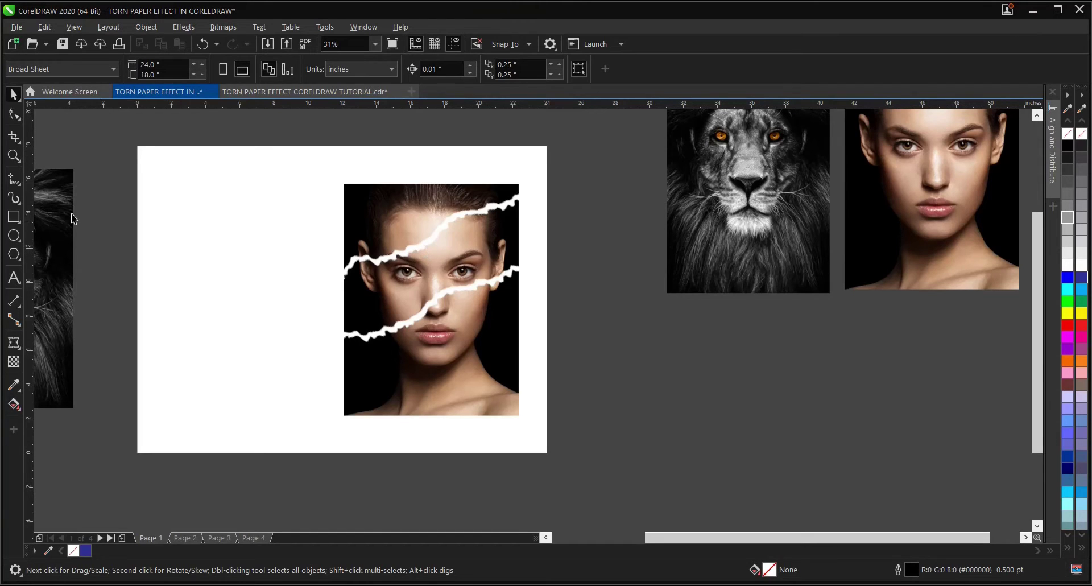
pyautogui.click(19, 183)
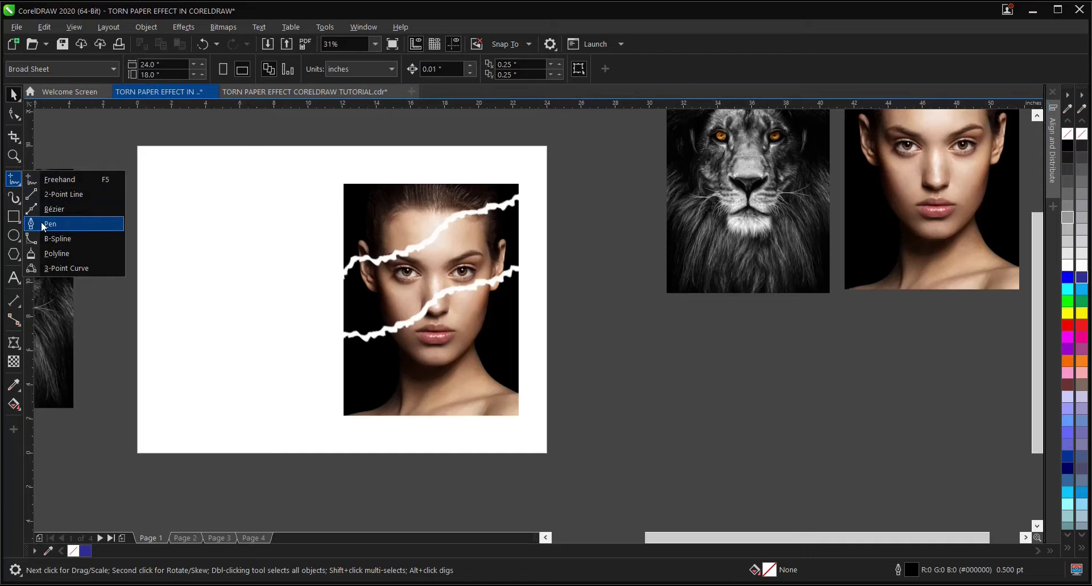
pyautogui.click(44, 224)
pyautogui.scroll(5, 345, 286)
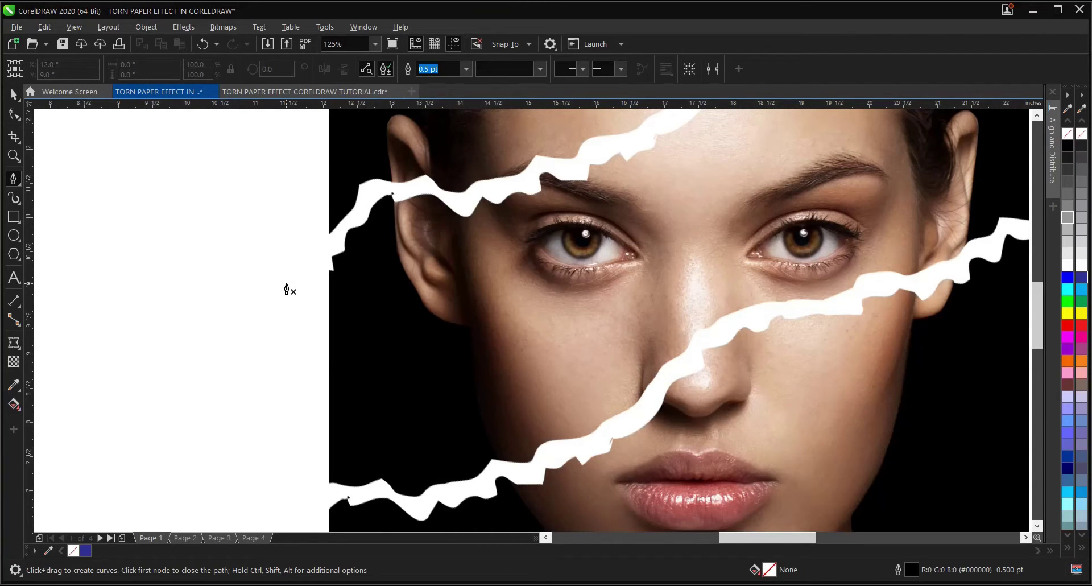
pyautogui.click(286, 283)
pyautogui.click(340, 231)
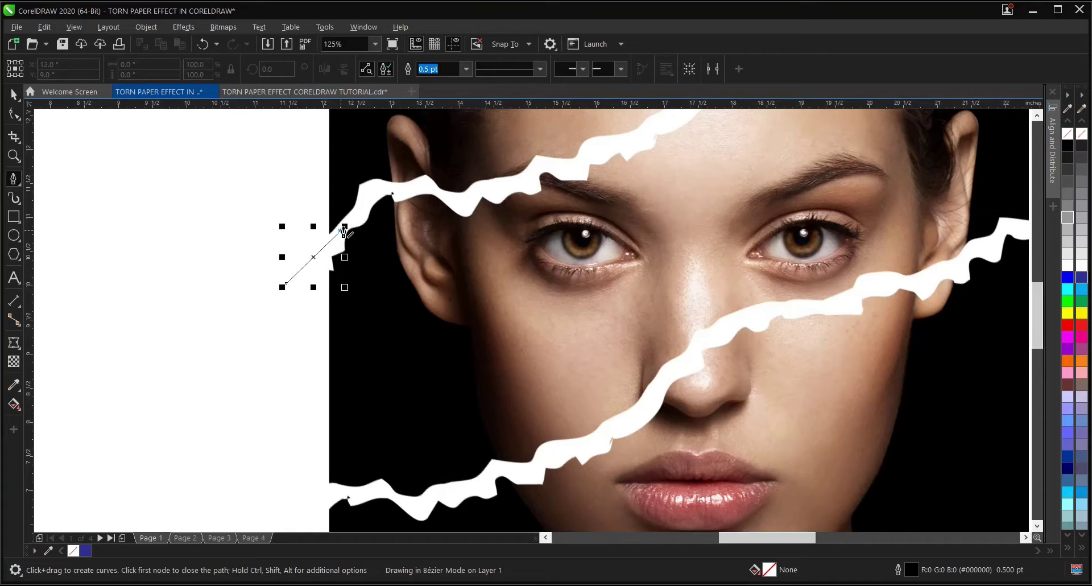
pyautogui.click(369, 196)
pyautogui.click(405, 187)
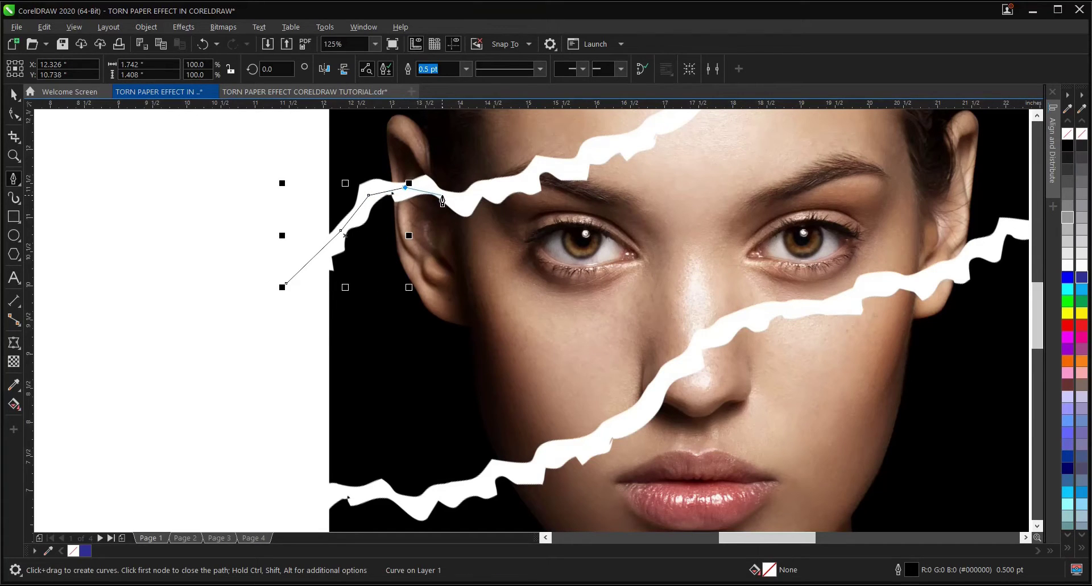
pyautogui.click(447, 195)
pyautogui.click(472, 196)
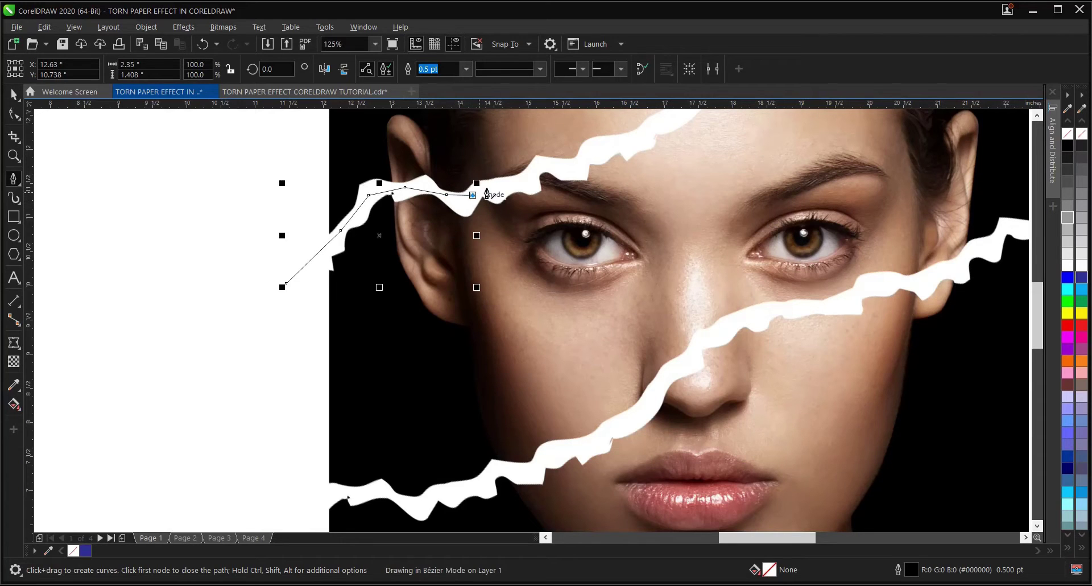
pyautogui.click(503, 183)
pyautogui.click(555, 163)
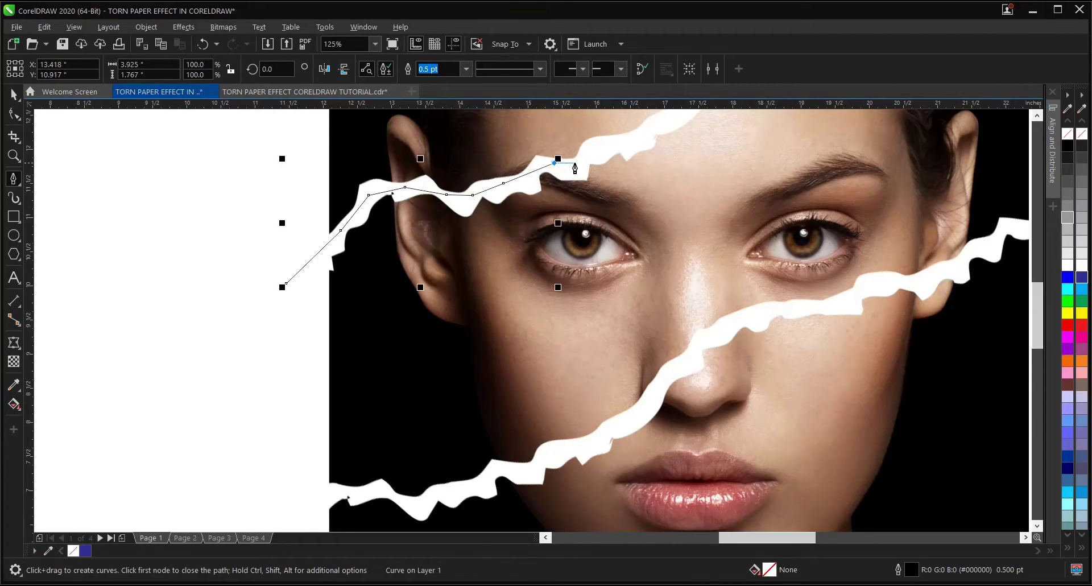
# Continue the Pen path inside the upper torn strip, diagonally across the forehead up to the hairline
pyautogui.scroll(-4, 455, 298)
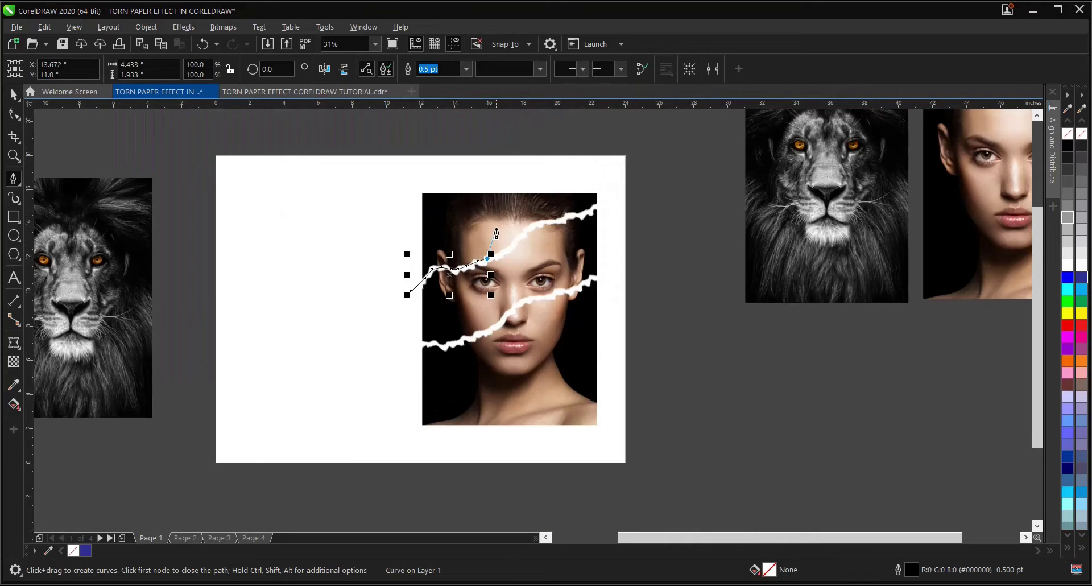
pyautogui.scroll(6, 495, 235)
pyautogui.click(472, 334)
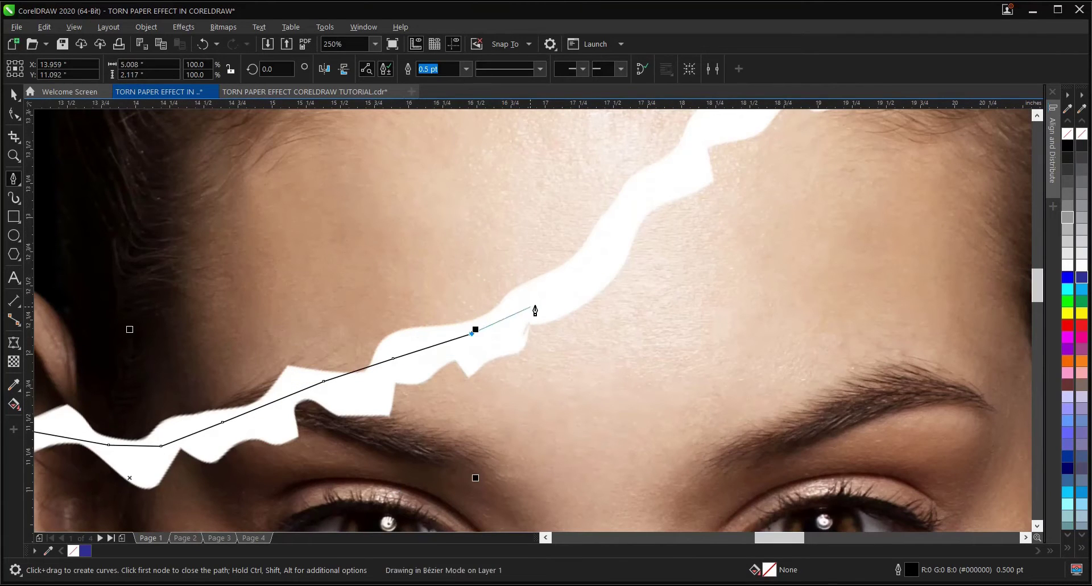
pyautogui.click(549, 290)
pyautogui.click(643, 198)
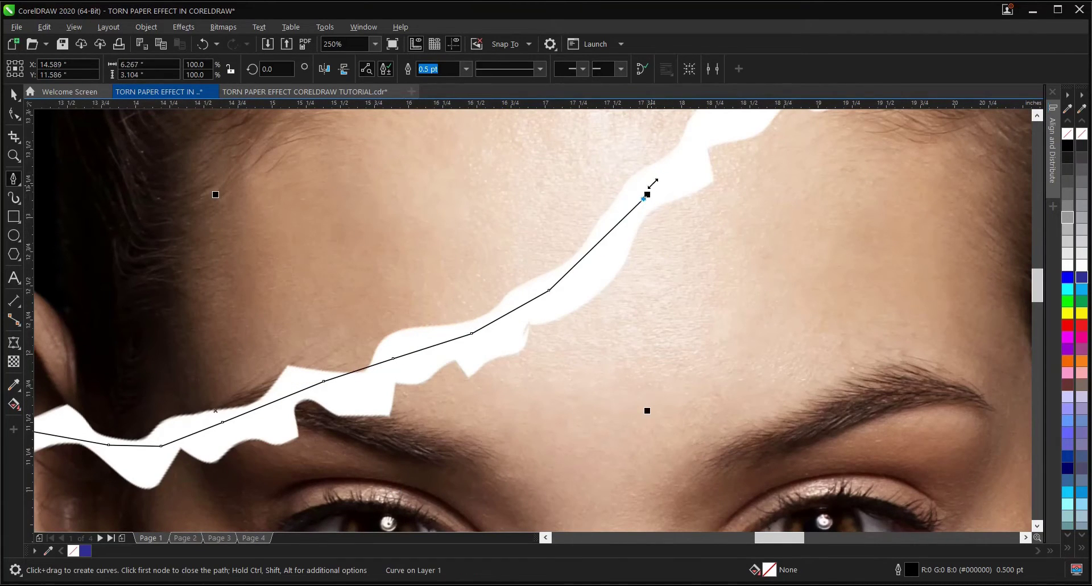
pyautogui.click(691, 150)
pyautogui.scroll(-2, 593, 279)
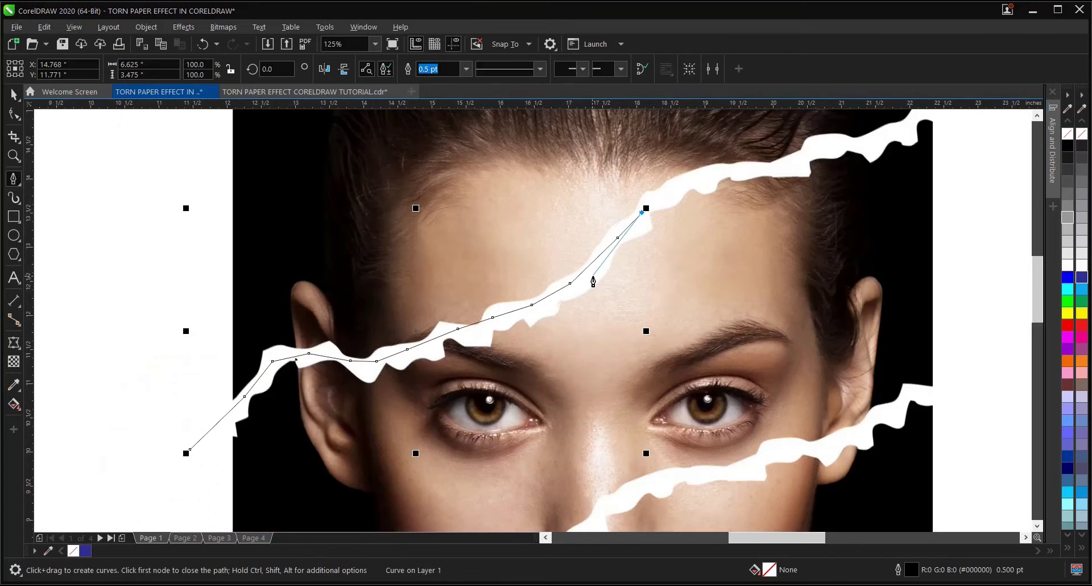
pyautogui.scroll(2, 685, 186)
pyautogui.click(689, 178)
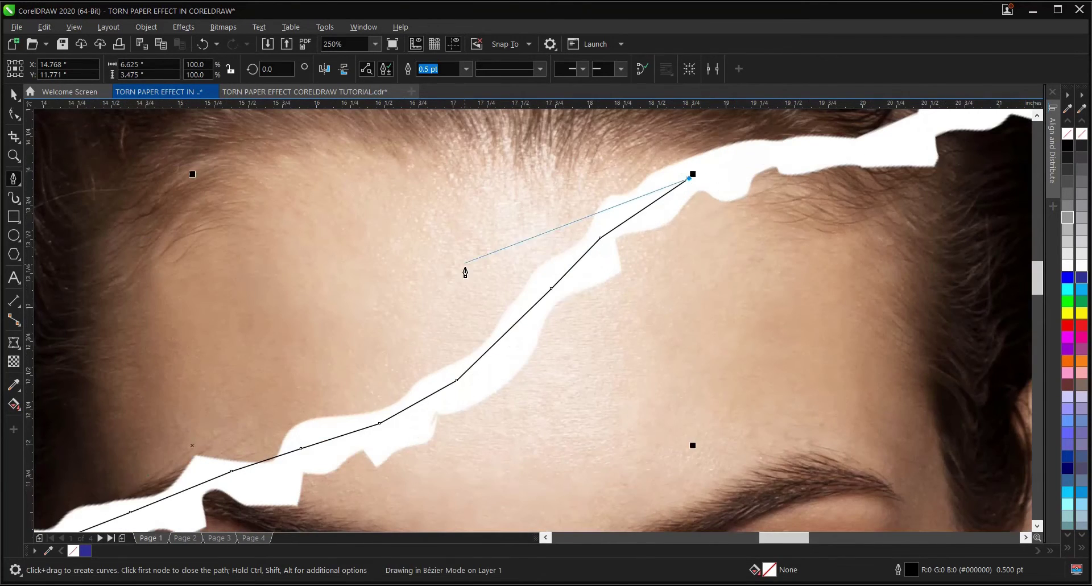
# Extend the path along the upper strip to the portrait's right edge, and run it down that edge to the lower strip
pyautogui.scroll(-3, 483, 270)
pyautogui.scroll(3, 554, 246)
pyautogui.click(550, 243)
pyautogui.click(641, 216)
pyautogui.click(754, 194)
pyautogui.scroll(-2, 754, 196)
pyautogui.click(742, 181)
pyautogui.click(741, 363)
pyautogui.click(745, 466)
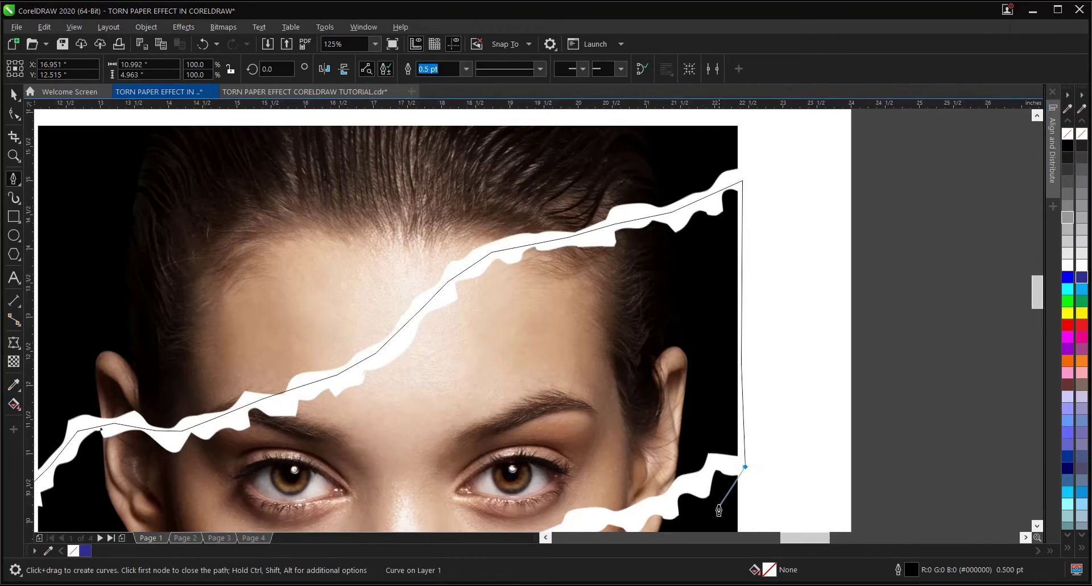
# Trace the path back along the lower torn strip from the portrait's right edge, past the ear, to below the right eye
pyautogui.scroll(2, 719, 507)
pyautogui.click(725, 467)
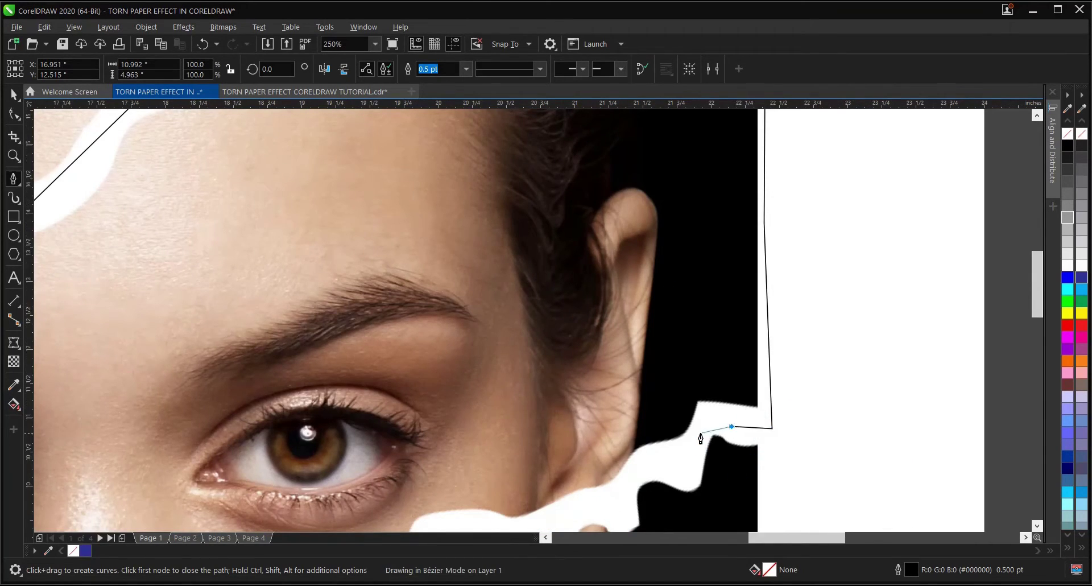
pyautogui.scroll(-4, 701, 438)
pyautogui.scroll(2, 711, 426)
pyautogui.click(716, 413)
pyautogui.click(662, 441)
pyautogui.click(599, 452)
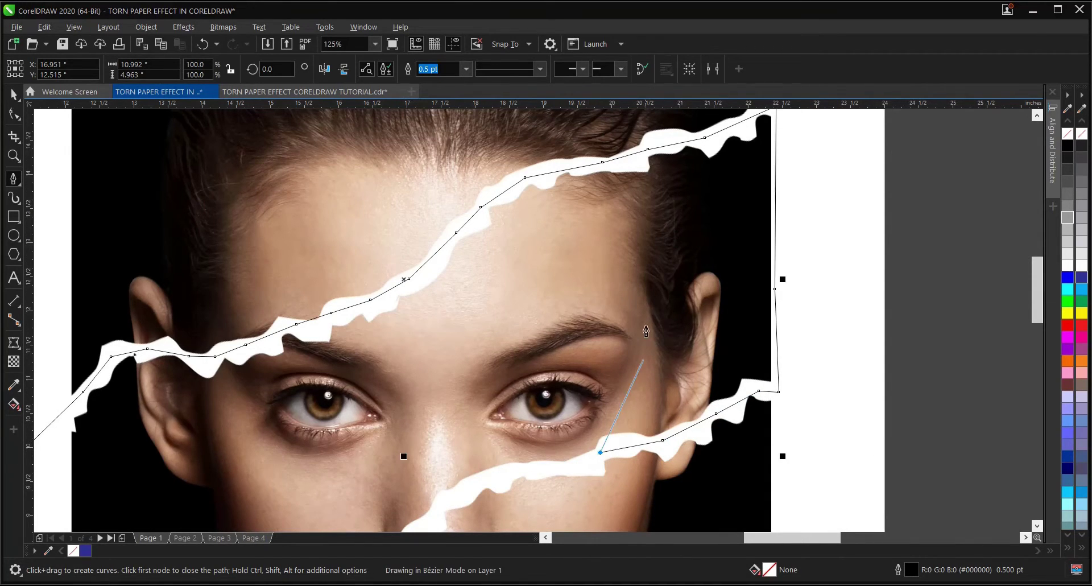
pyautogui.scroll(-1, 628, 342)
pyautogui.scroll(1, 620, 378)
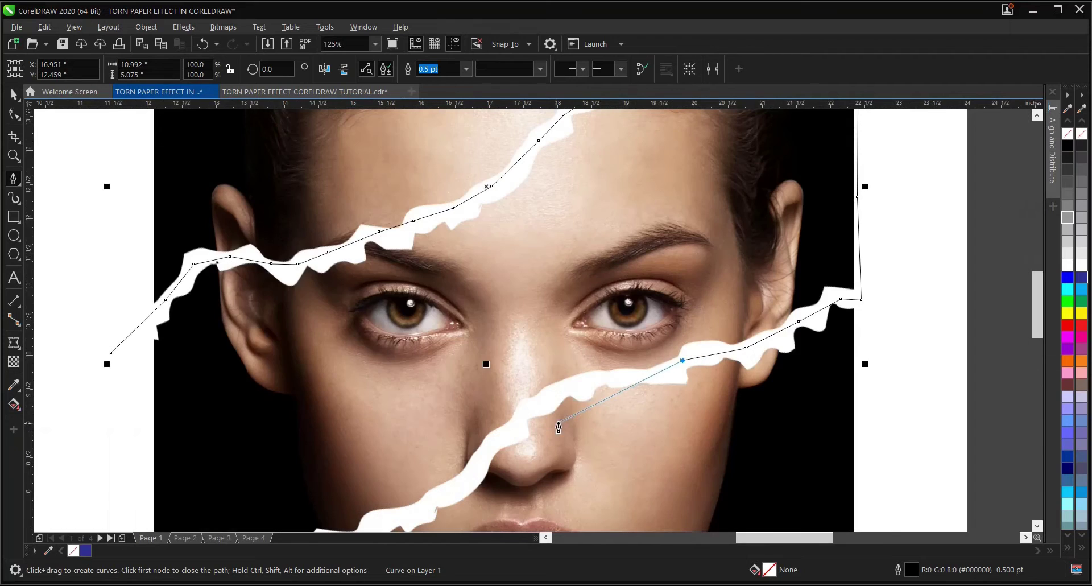
pyautogui.click(651, 374)
# Carry the path along the lower torn strip from under the right eye diagonally across the nose
pyautogui.scroll(2, 651, 375)
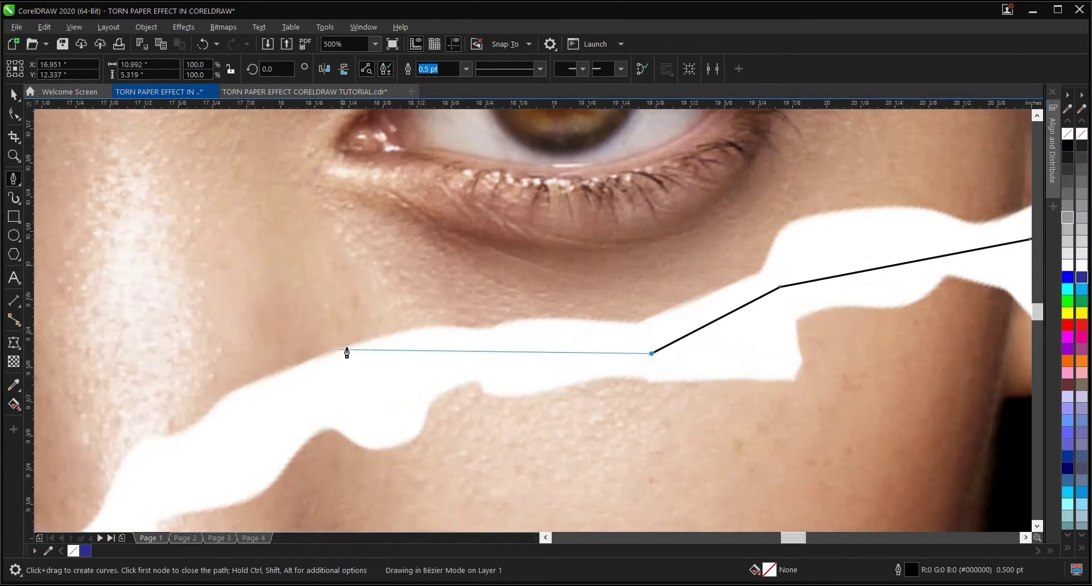
pyautogui.scroll(-2, 557, 344)
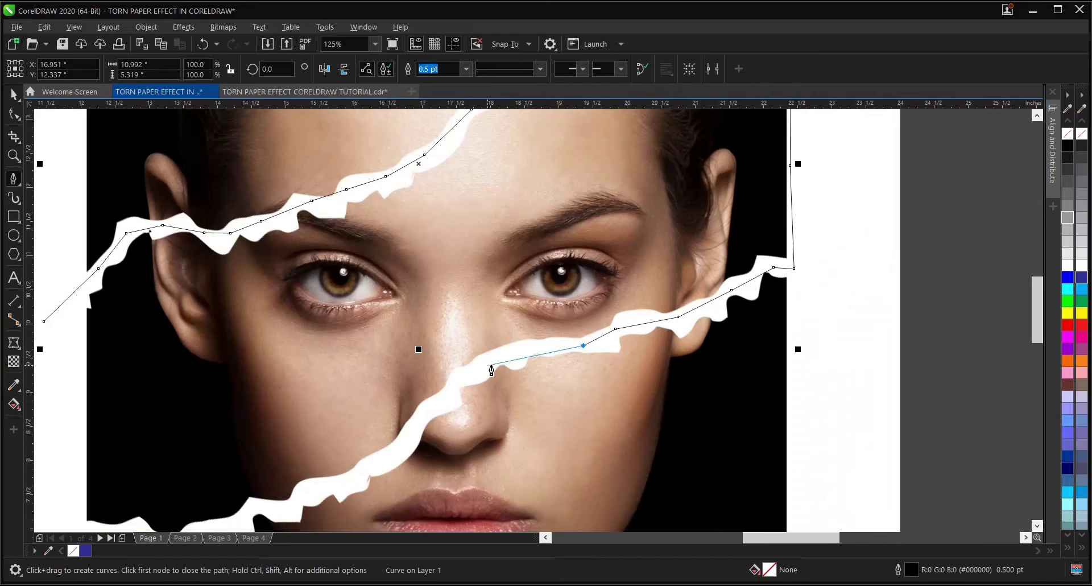
pyautogui.scroll(1, 510, 360)
pyautogui.click(547, 335)
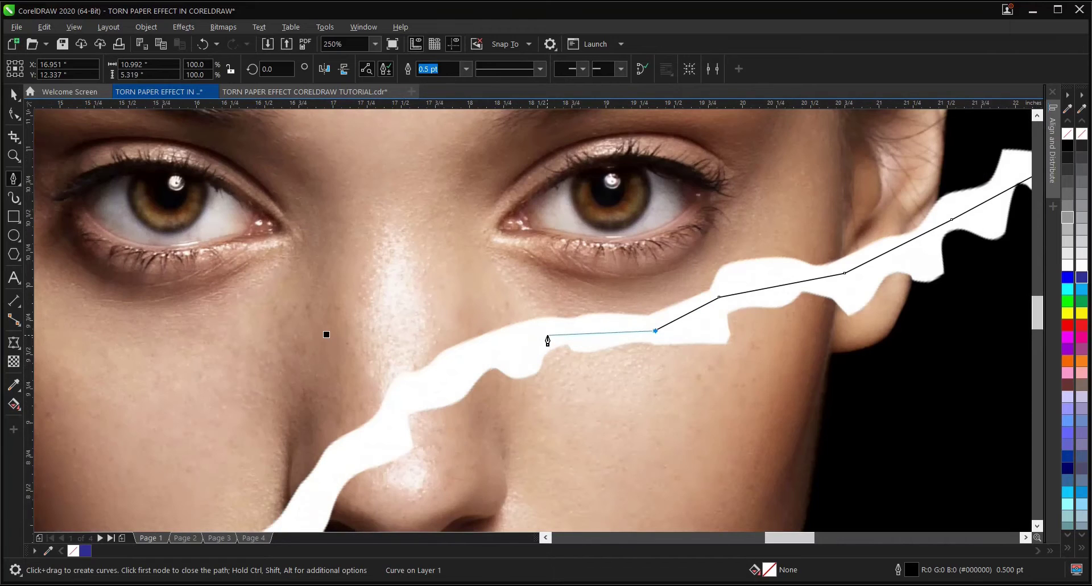
pyautogui.click(434, 397)
pyautogui.scroll(-3, 427, 418)
pyautogui.scroll(1, 355, 462)
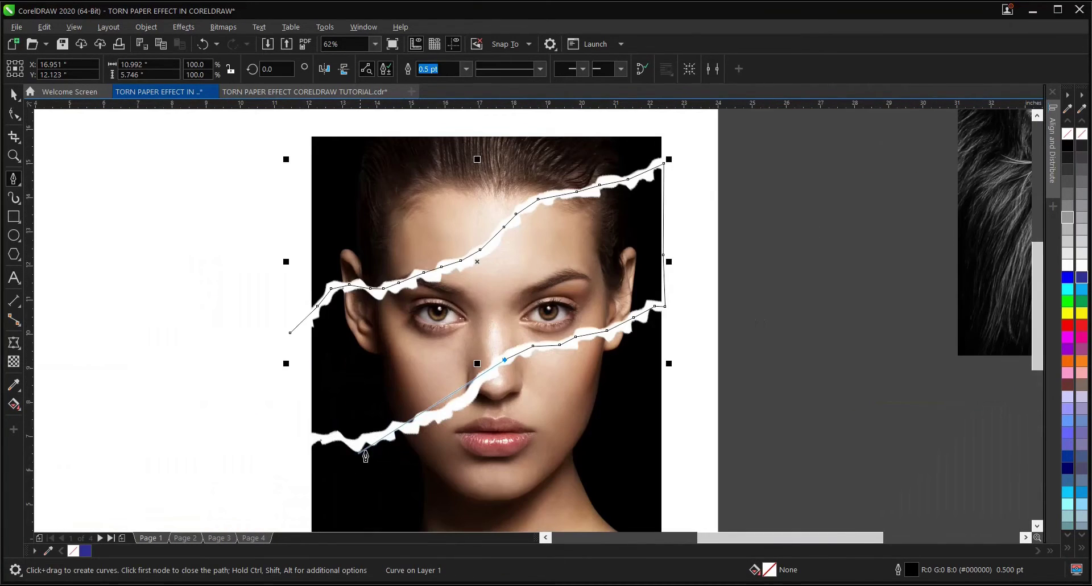
pyautogui.scroll(2, 487, 380)
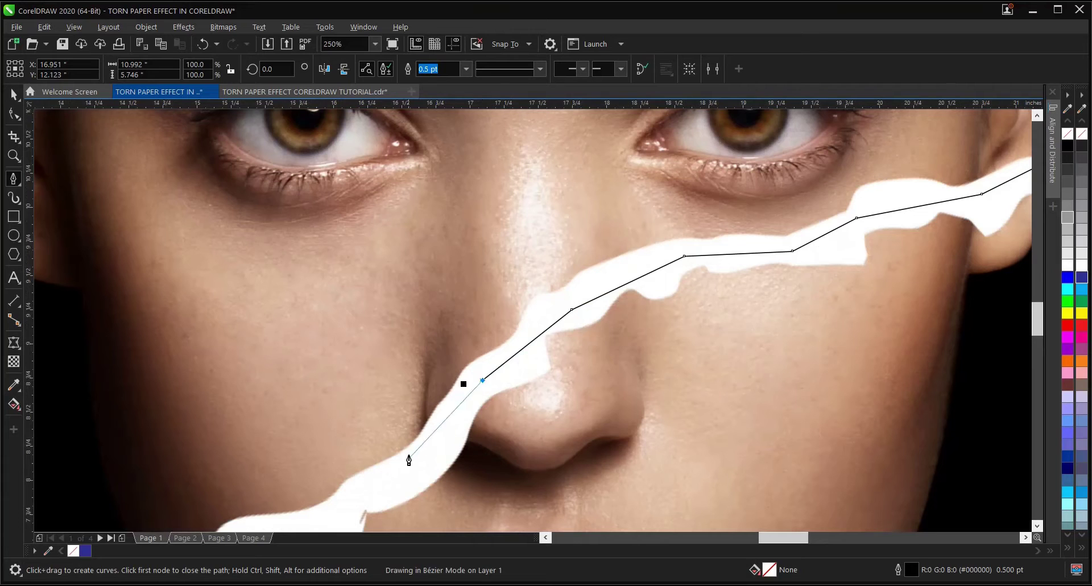
pyautogui.scroll(-3, 446, 451)
pyautogui.scroll(1, 400, 443)
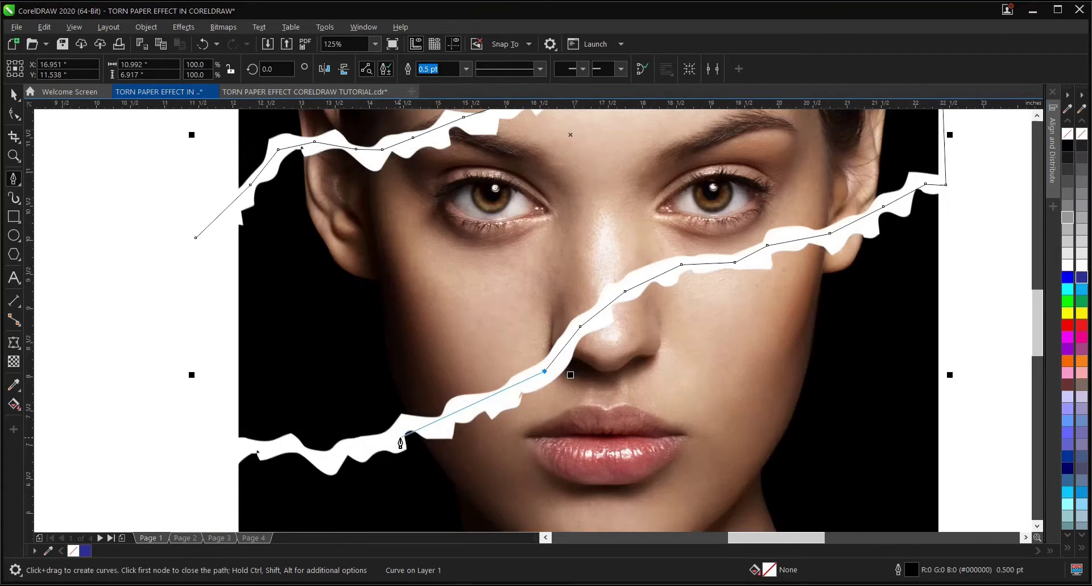
# Trace the rest of the lower torn strip with the path, from the cheek beside the nose toward the portrait's left edge
pyautogui.click(473, 406)
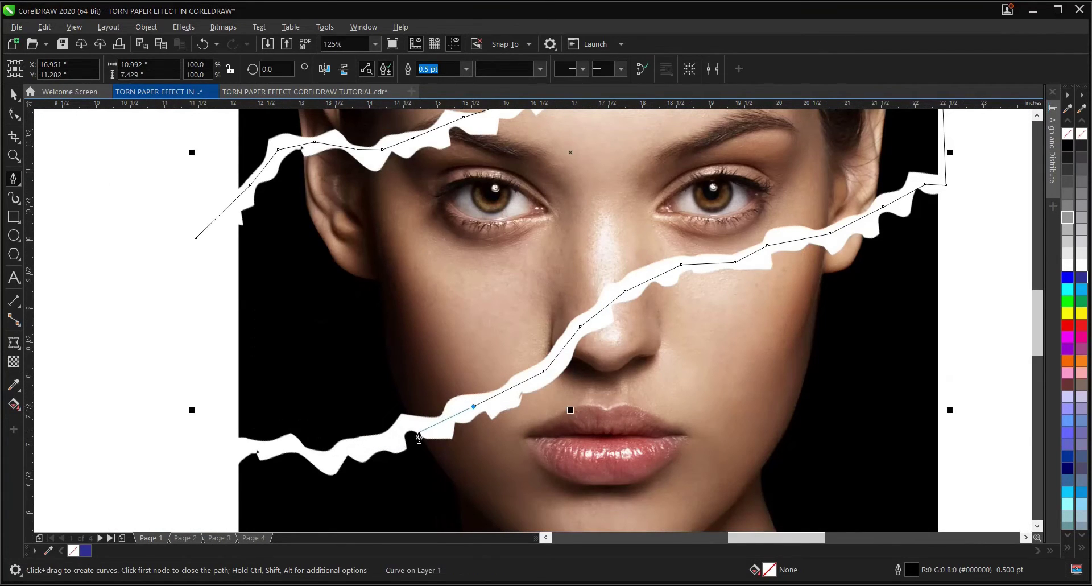
pyautogui.click(437, 424)
pyautogui.click(394, 430)
pyautogui.click(360, 447)
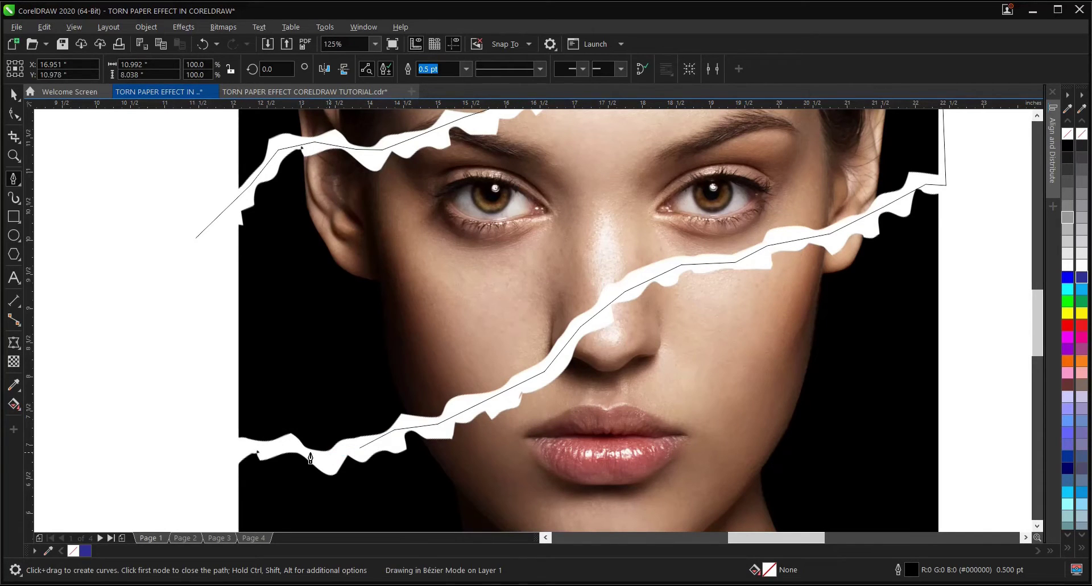
pyautogui.click(330, 452)
pyautogui.moveTo(318, 463); pyautogui.dragTo(311, 459)
pyautogui.click(311, 454)
pyautogui.click(276, 447)
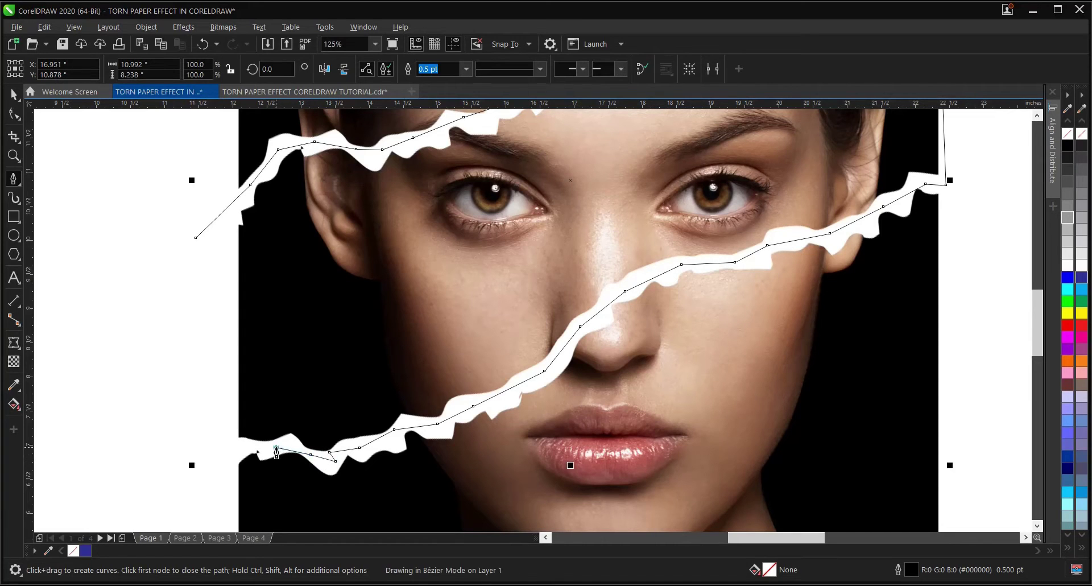
# Take the path outside the portrait's left edge and close it at its starting node to enclose the eye band
pyautogui.click(238, 447)
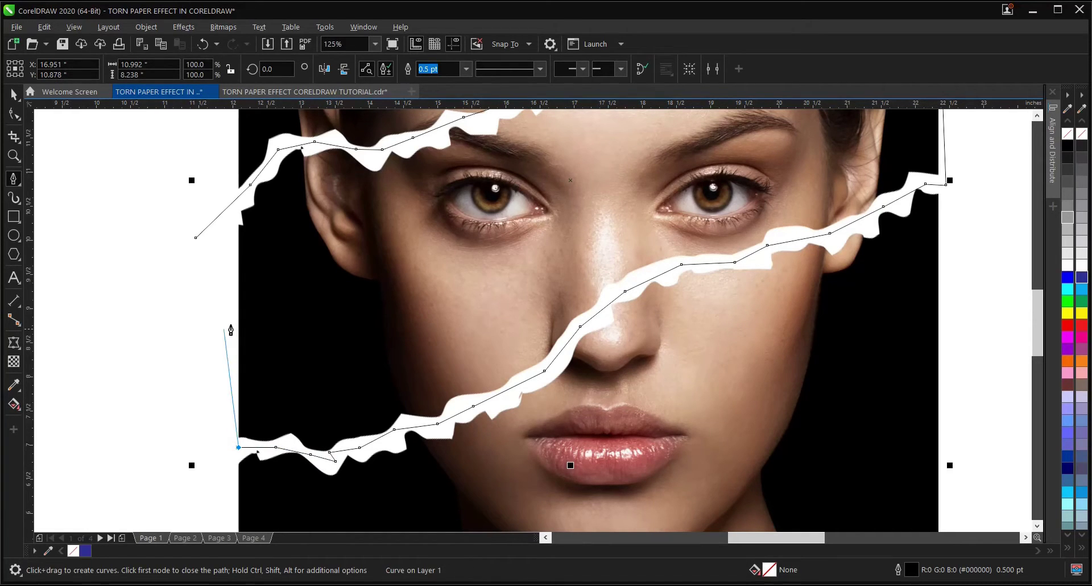
pyautogui.scroll(3, 196, 239)
pyautogui.click(195, 241)
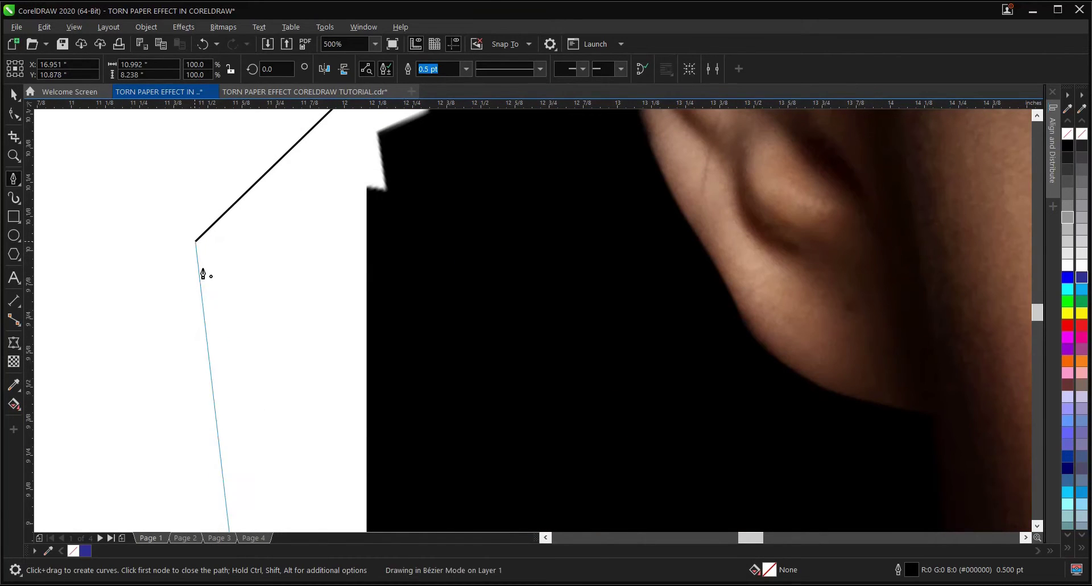
pyautogui.scroll(-3, 204, 277)
pyautogui.scroll(-4, 205, 273)
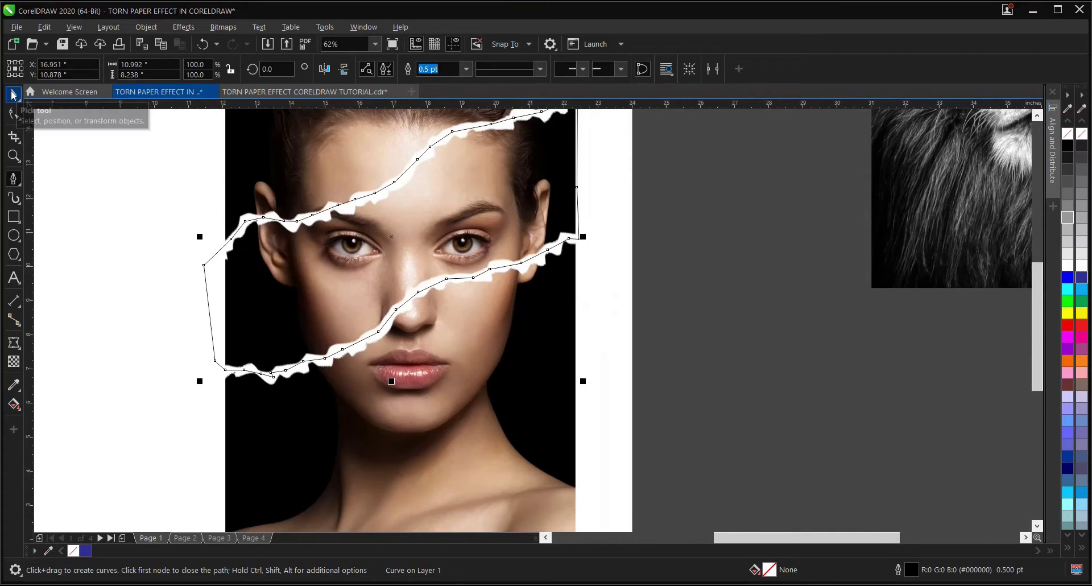
# Copy the portrait photo beneath the torn strips to the clipboard
pyautogui.click(14, 95)
pyautogui.click(643, 375)
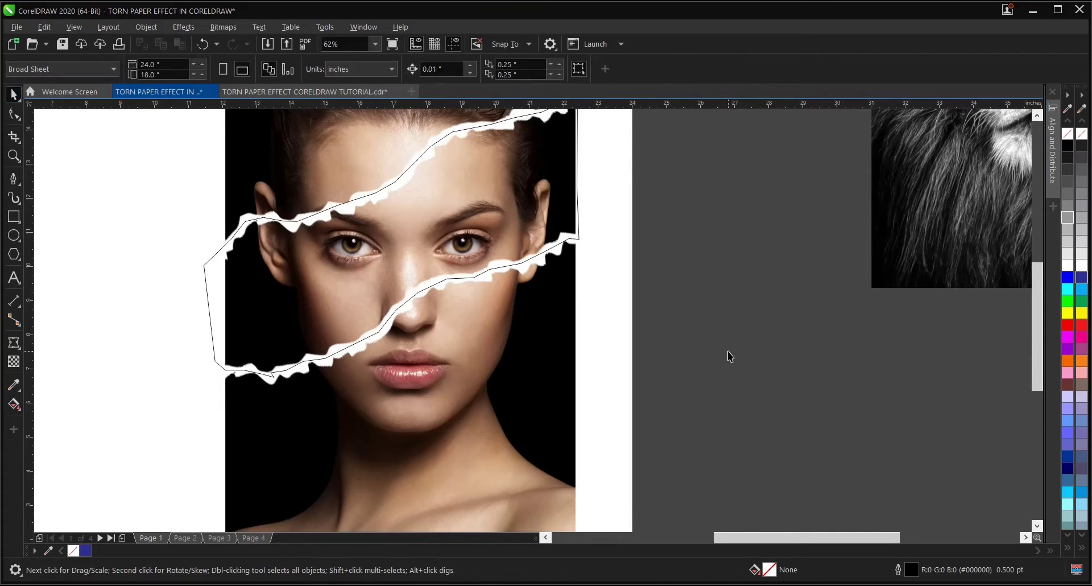
pyautogui.scroll(-2, 736, 400)
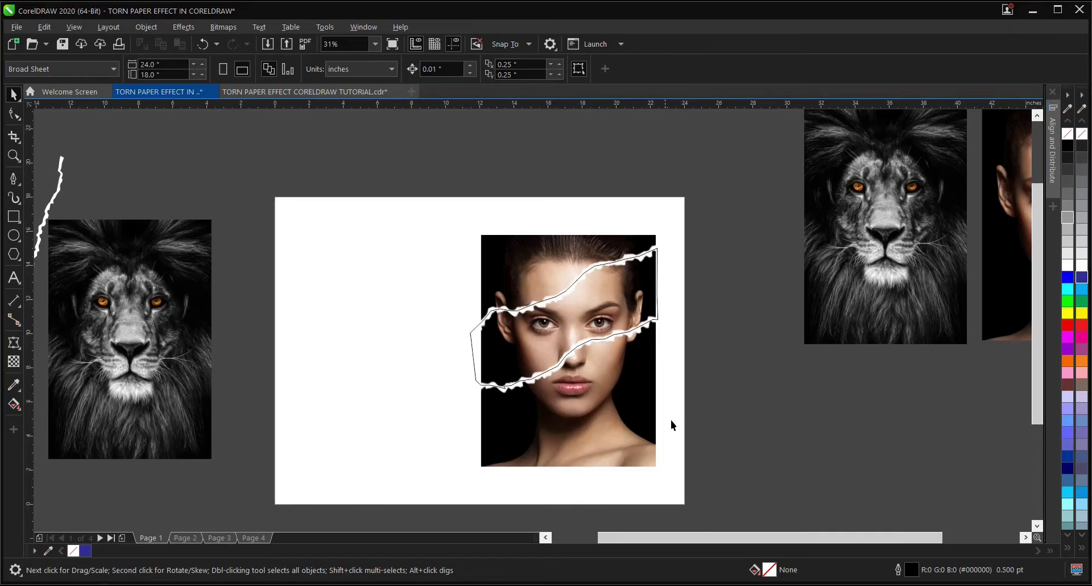
pyautogui.scroll(2, 719, 418)
pyautogui.click(502, 377)
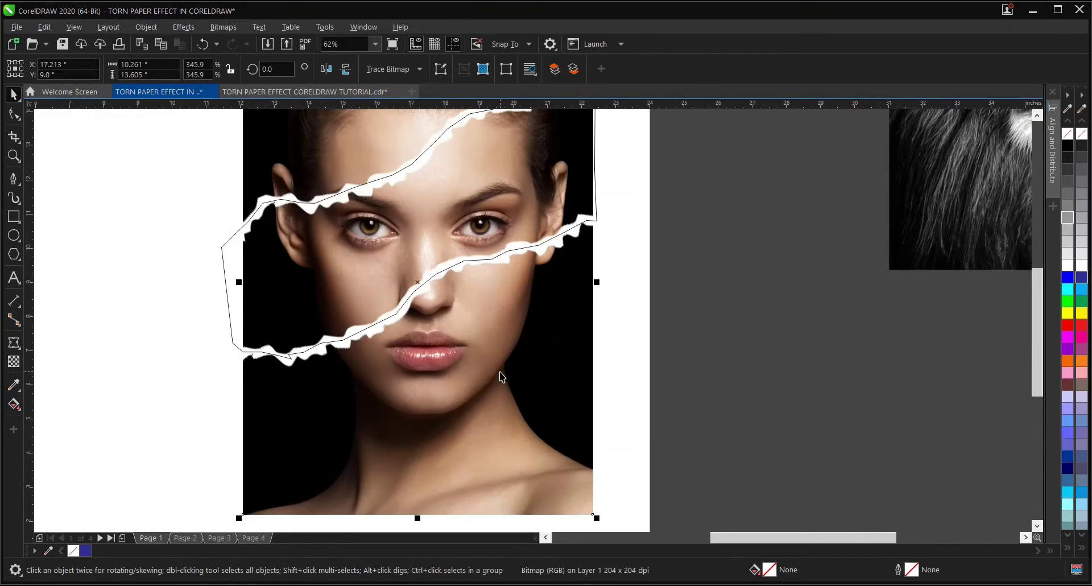
pyautogui.rightClick(500, 373)
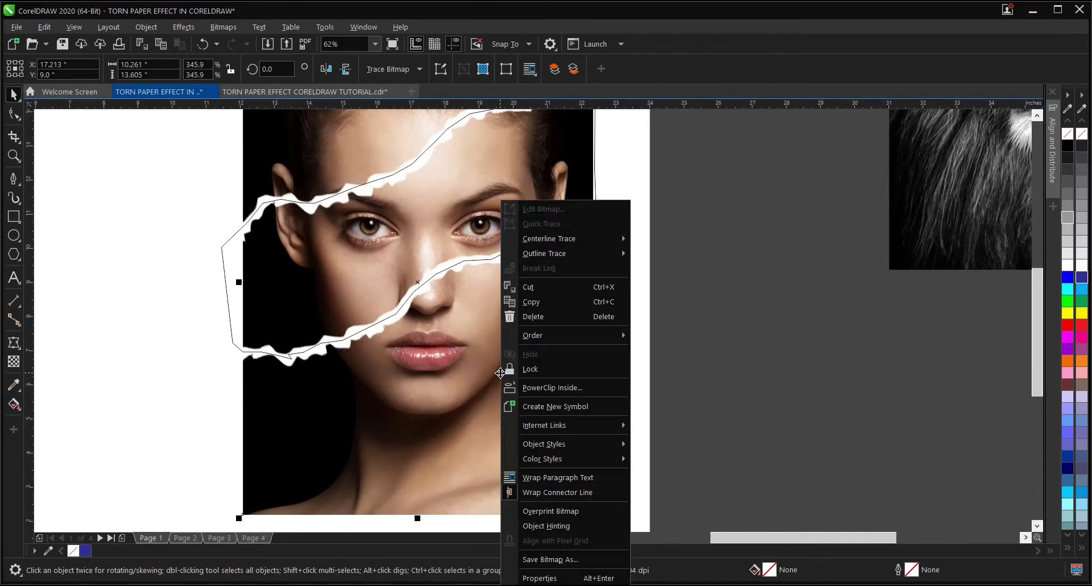
pyautogui.click(545, 306)
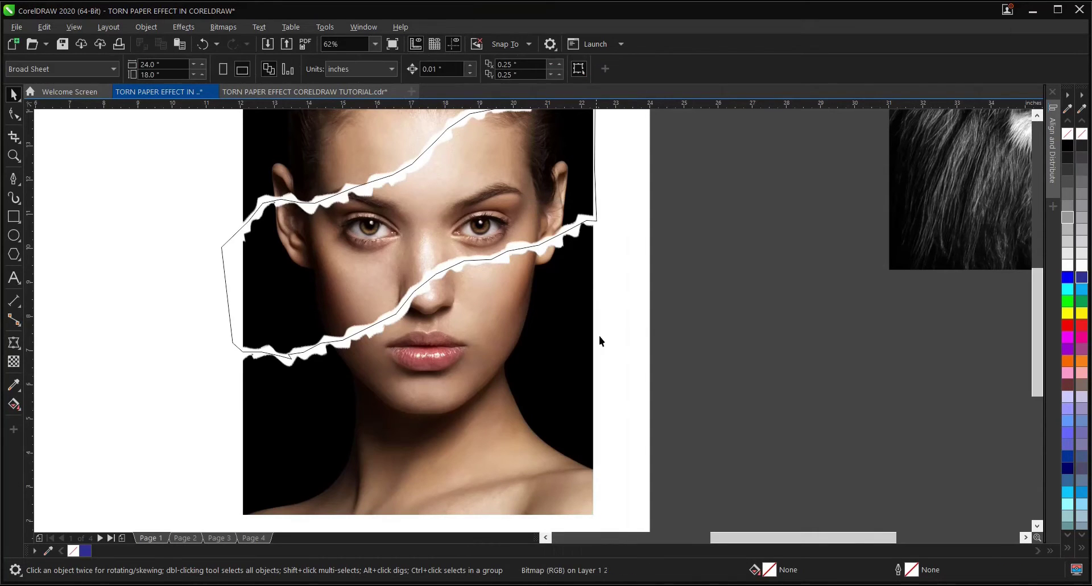
pyautogui.rightClick(560, 331)
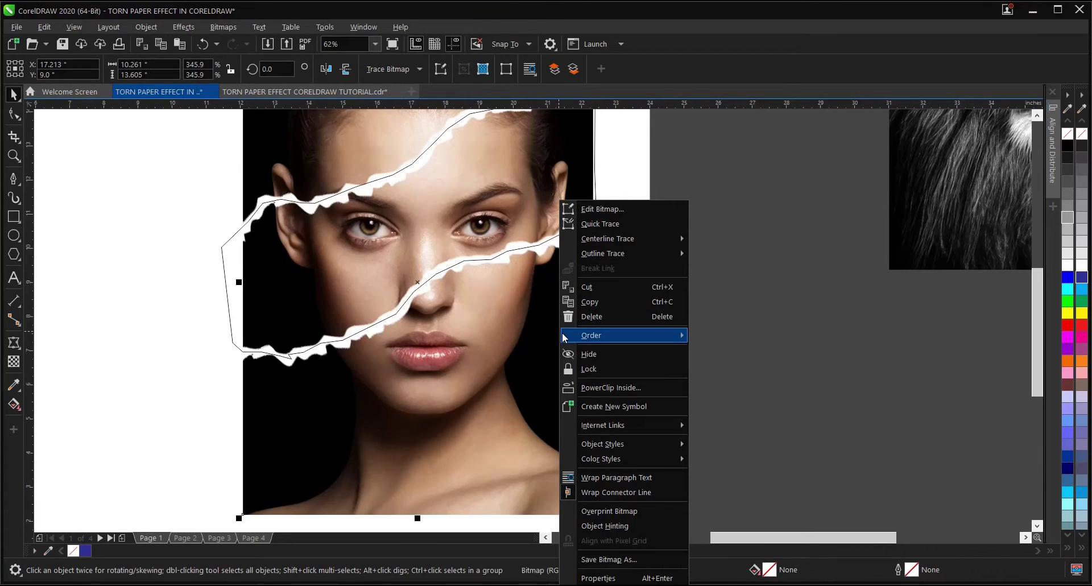
pyautogui.moveTo(563, 336)
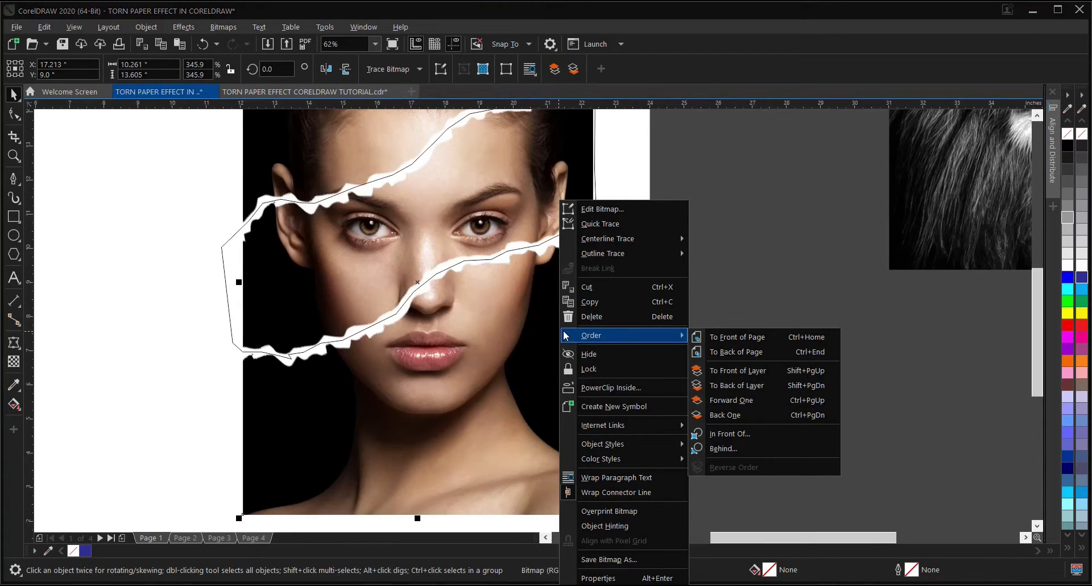
pyautogui.click(506, 274)
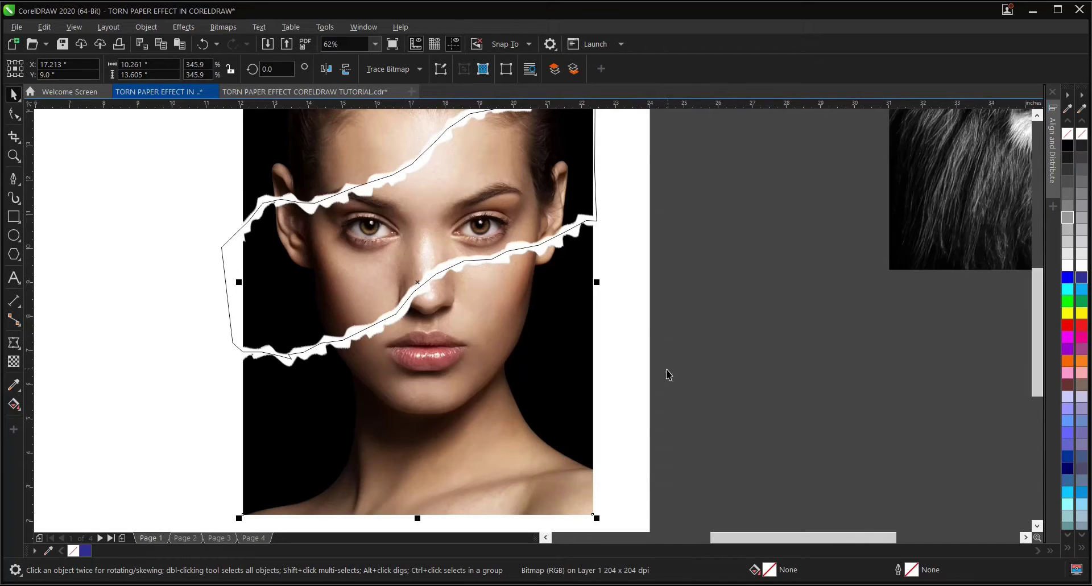
# PowerClip the portrait photo inside the closed path traced around the eye band
pyautogui.rightClick(543, 364)
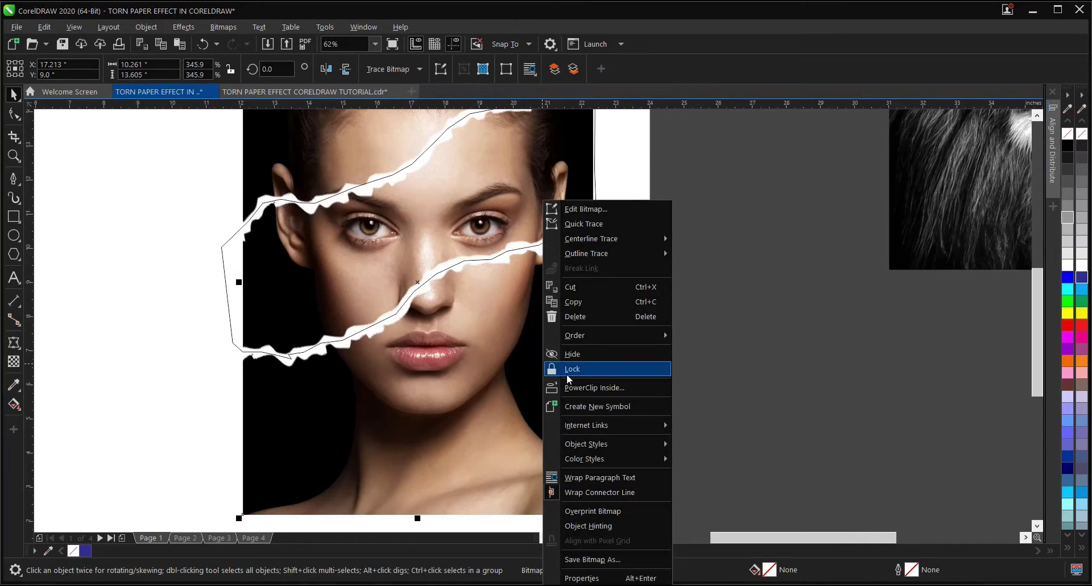
pyautogui.click(576, 388)
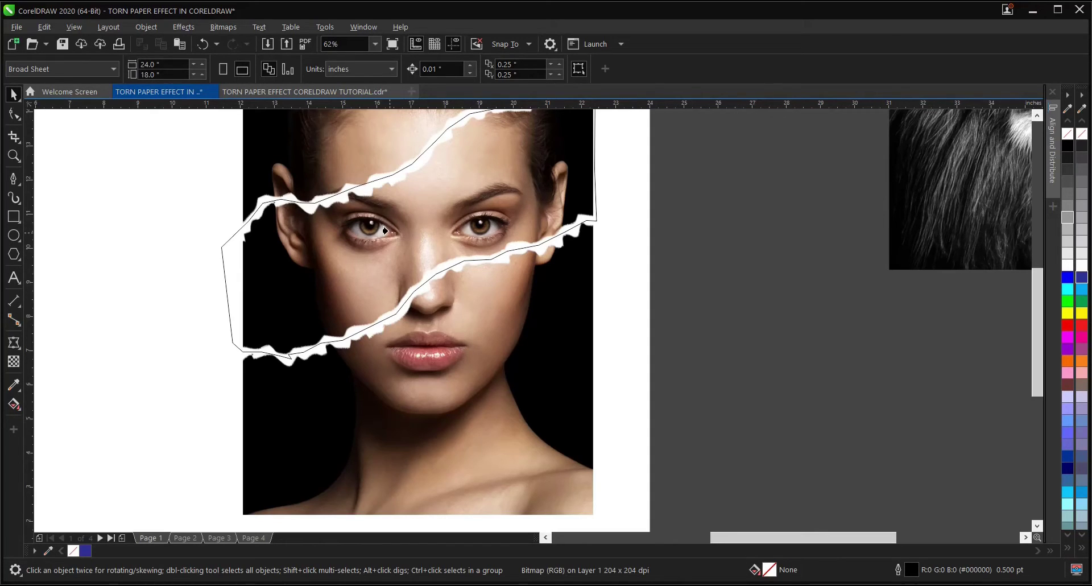
pyautogui.click(434, 211)
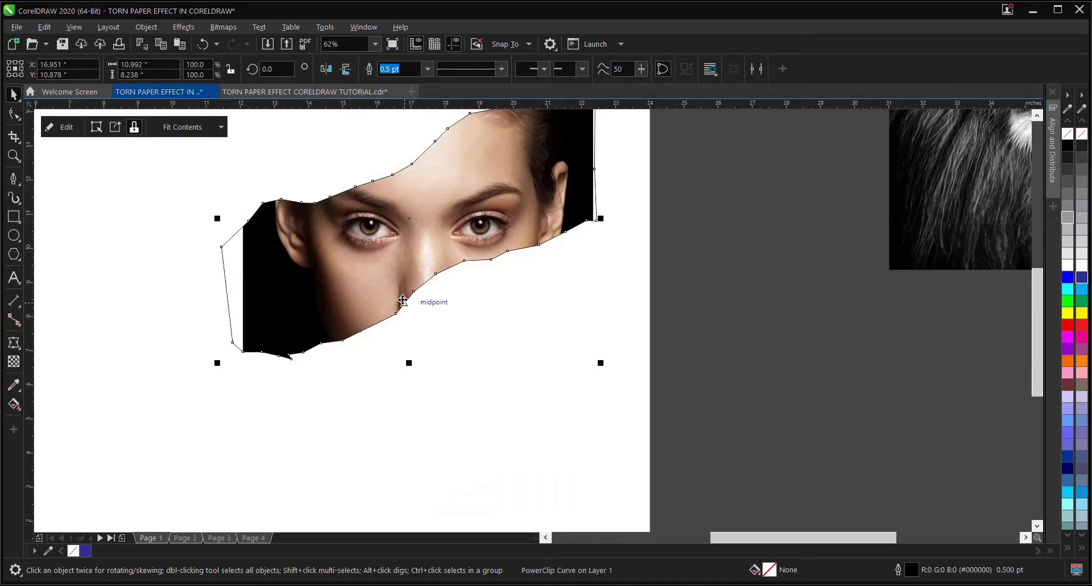
pyautogui.scroll(-2, 412, 259)
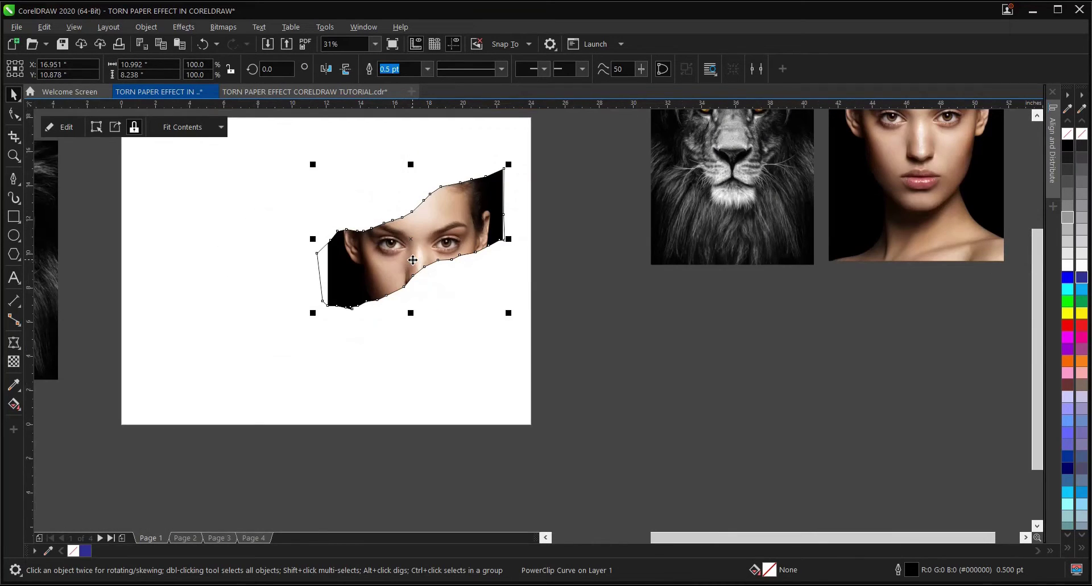
pyautogui.scroll(2, 413, 260)
pyautogui.click(677, 280)
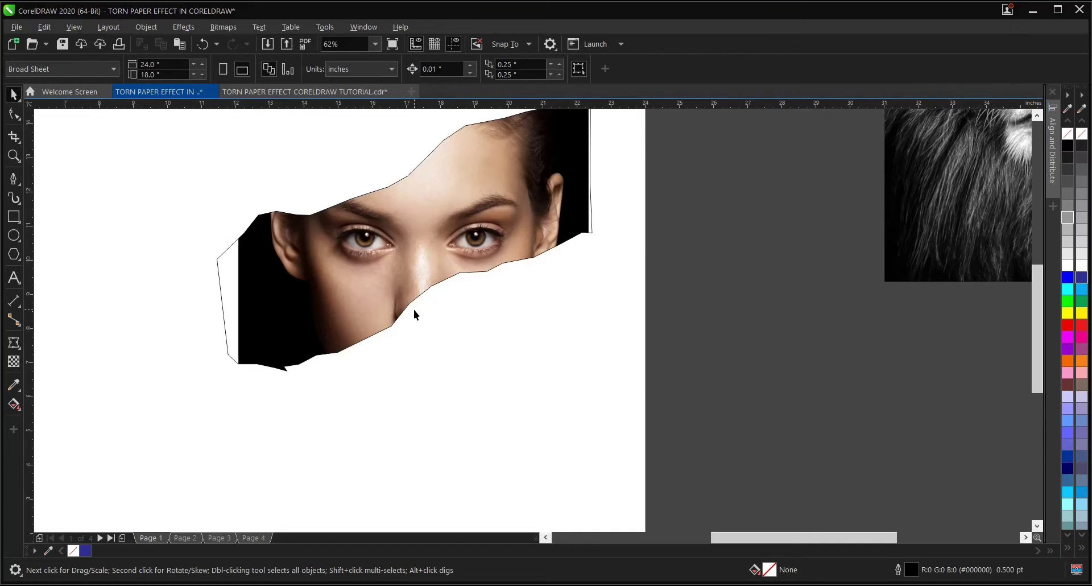
# Open the eye band's PowerClip contents to examine the full portrait inside, and leave content editing
pyautogui.scroll(-1, 414, 309)
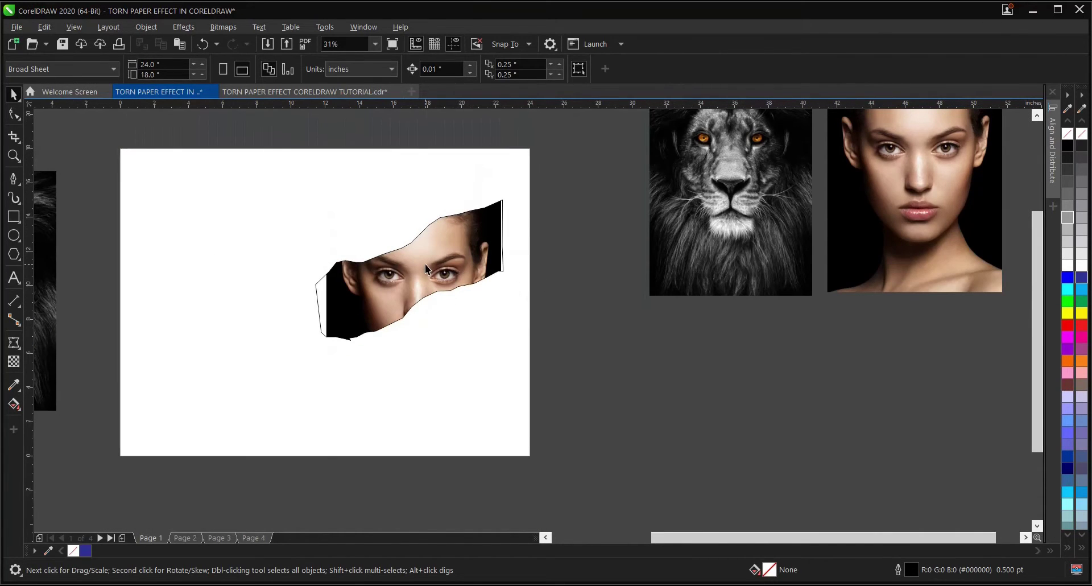
pyautogui.click(407, 284)
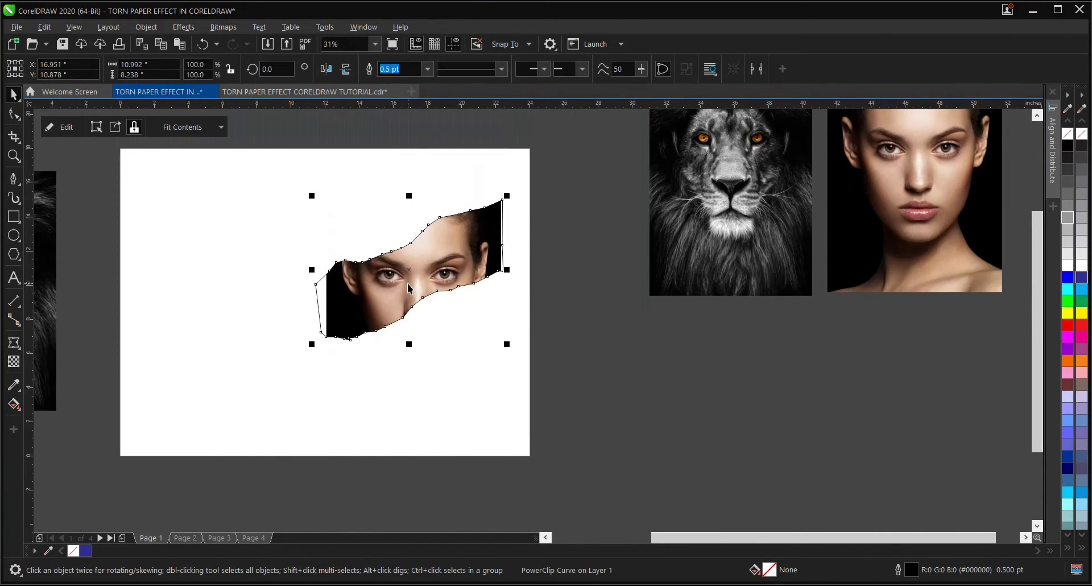
pyautogui.click(65, 129)
pyautogui.click(399, 277)
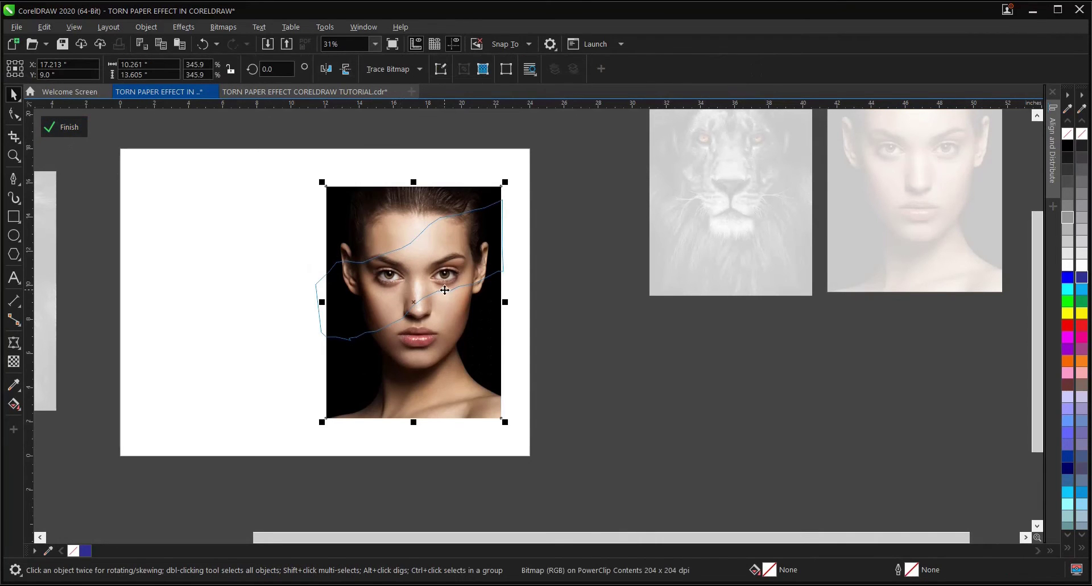
pyautogui.click(580, 310)
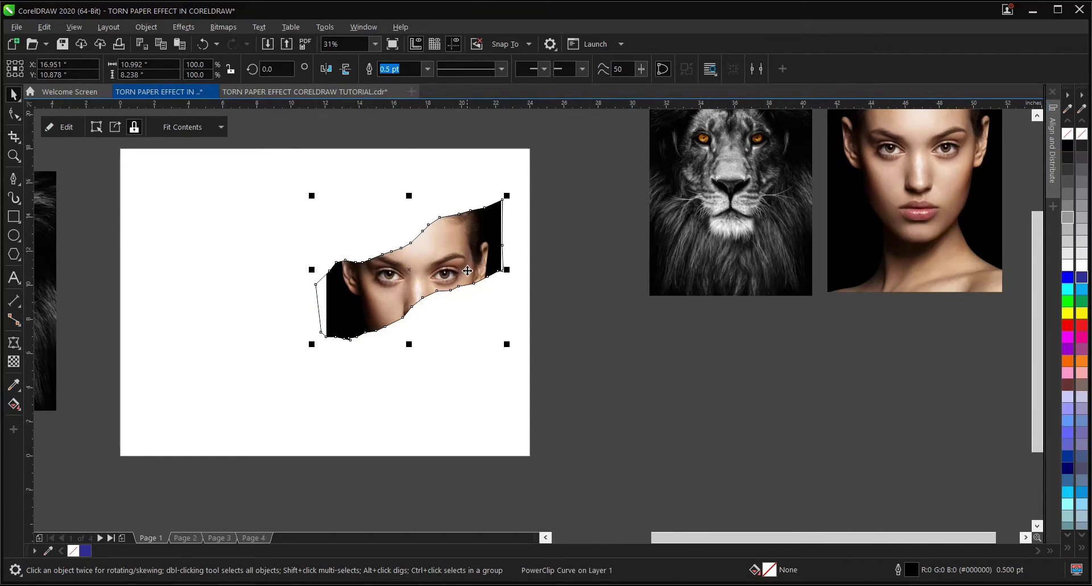
pyautogui.scroll(2, 397, 248)
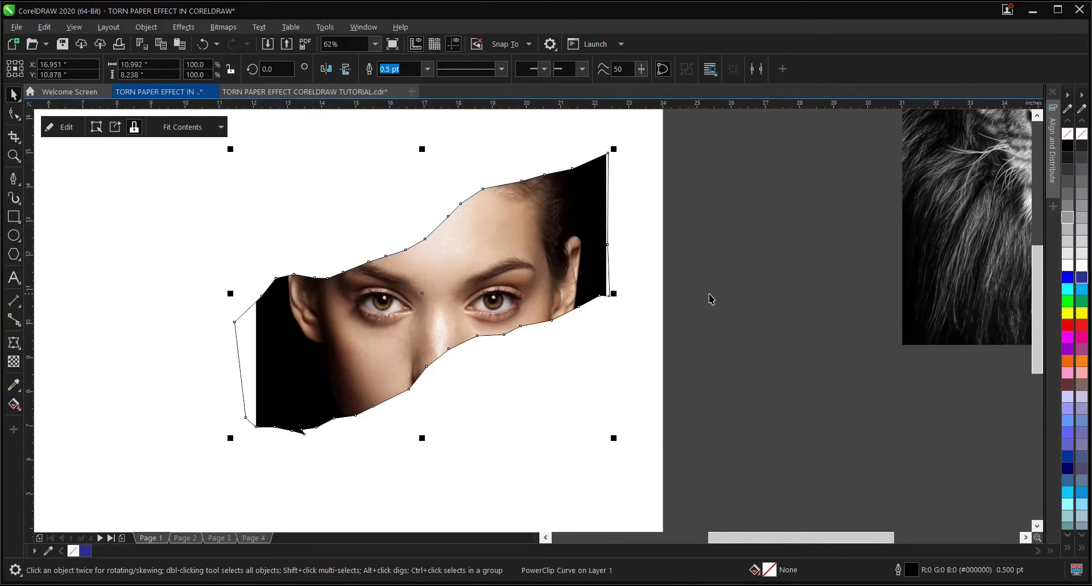
pyautogui.click(681, 295)
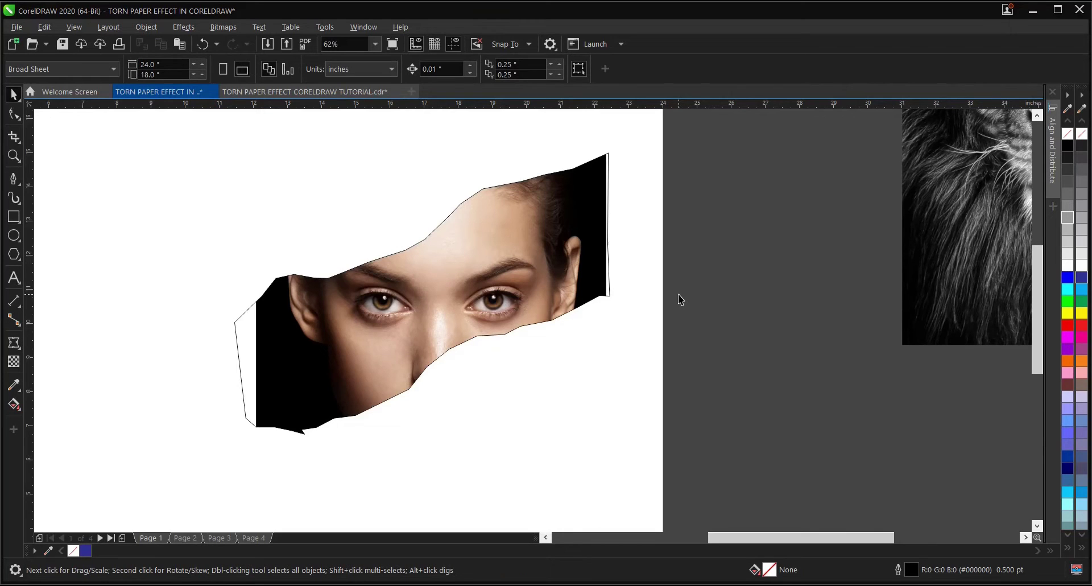
# Paste the copied portrait in place and send it to the back of the layer, behind the eye band and torn strips
pyautogui.hotkey('ctrl', 'z')
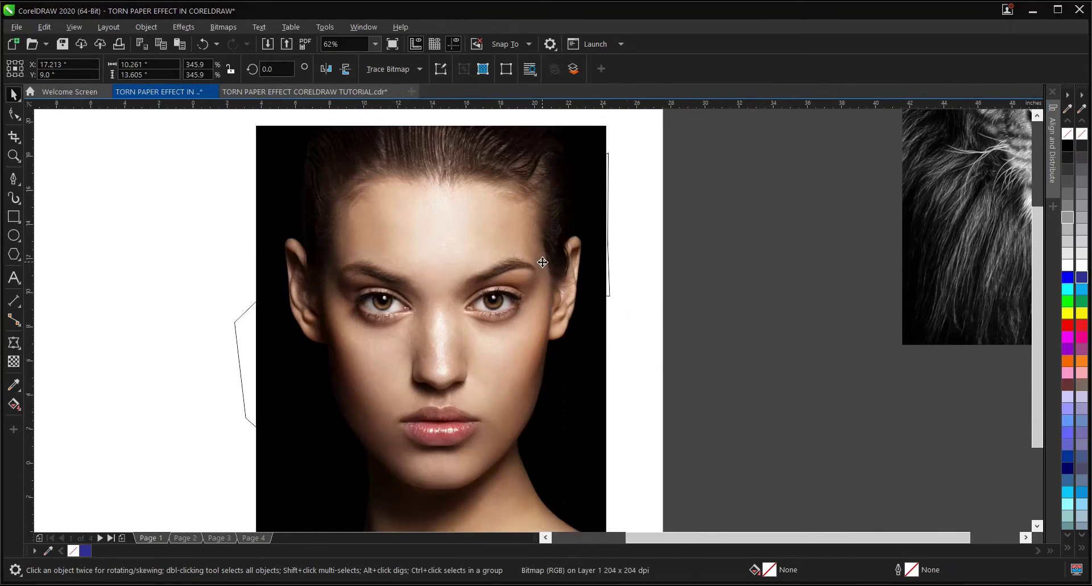
pyautogui.scroll(-2, 542, 262)
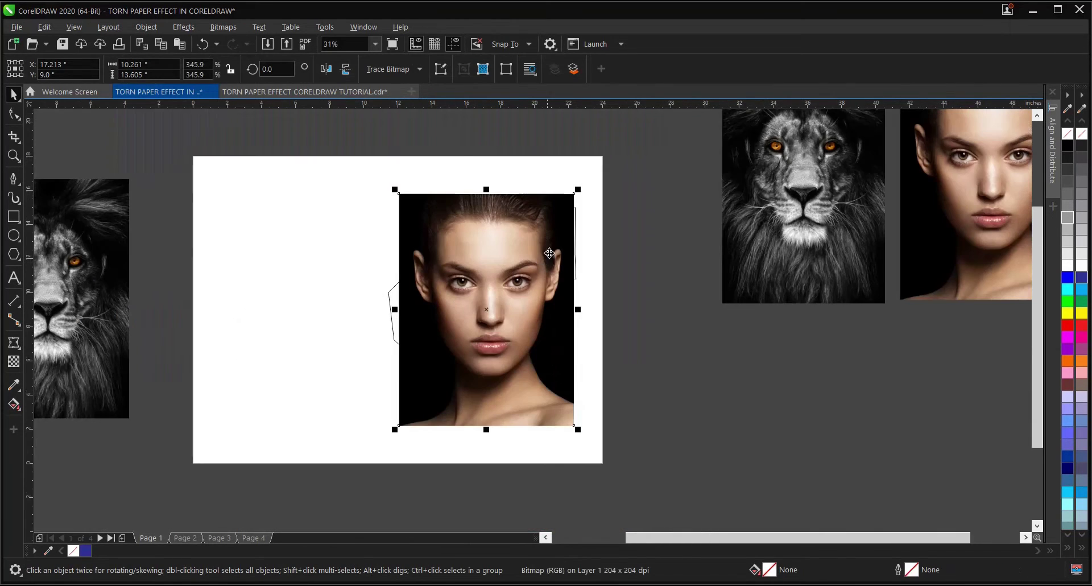
pyautogui.click(573, 69)
pyautogui.scroll(2, 467, 274)
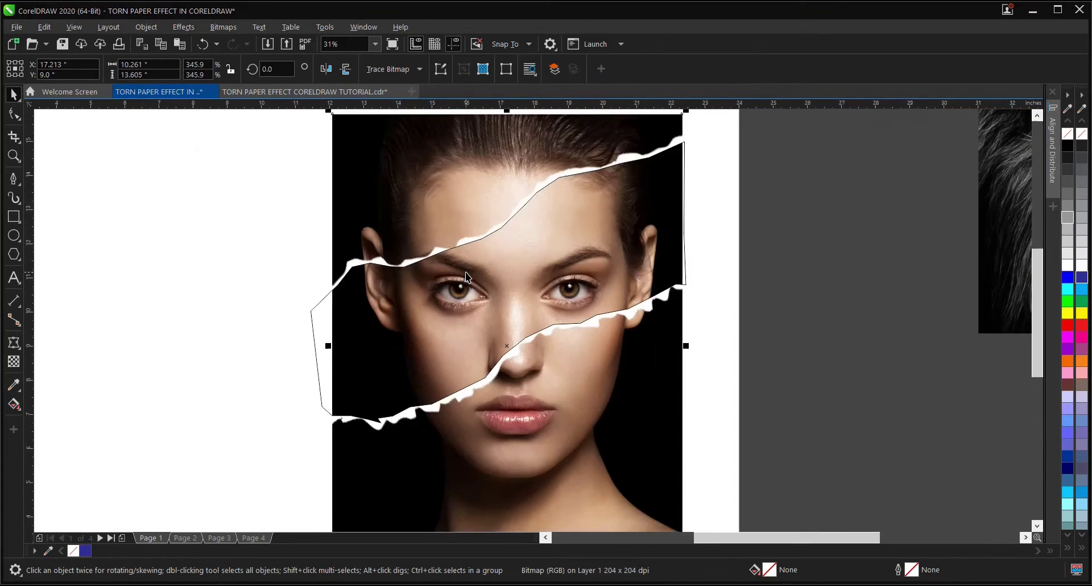
# Set the outline width of the clipped eye band to None
pyautogui.click(616, 282)
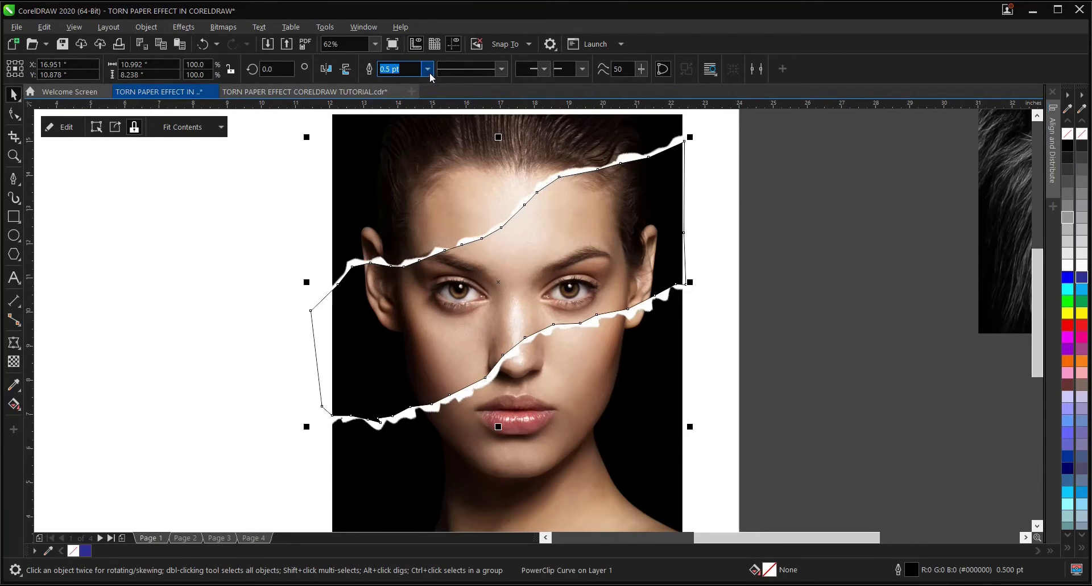
pyautogui.click(429, 73)
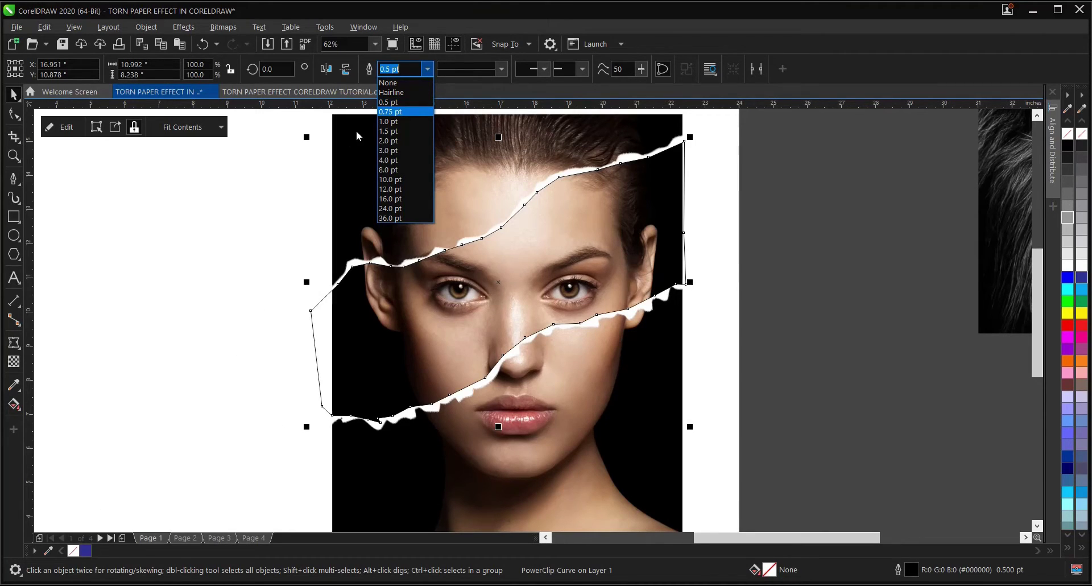
pyautogui.click(388, 83)
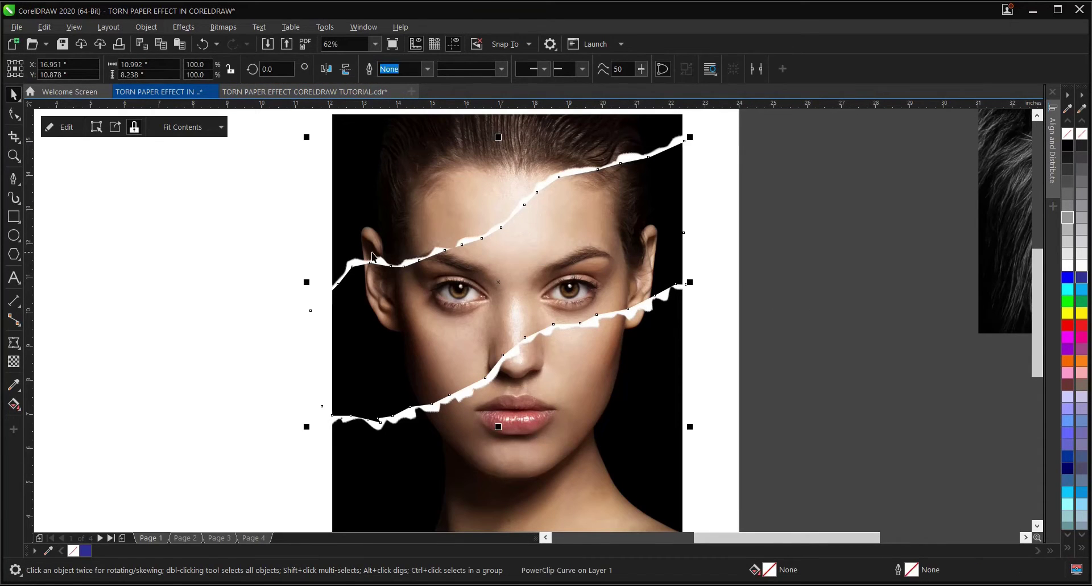
# Edit the eye band's PowerClip contents, convert the portrait inside to Grayscale (8-bit), and finish editing
pyautogui.click(63, 127)
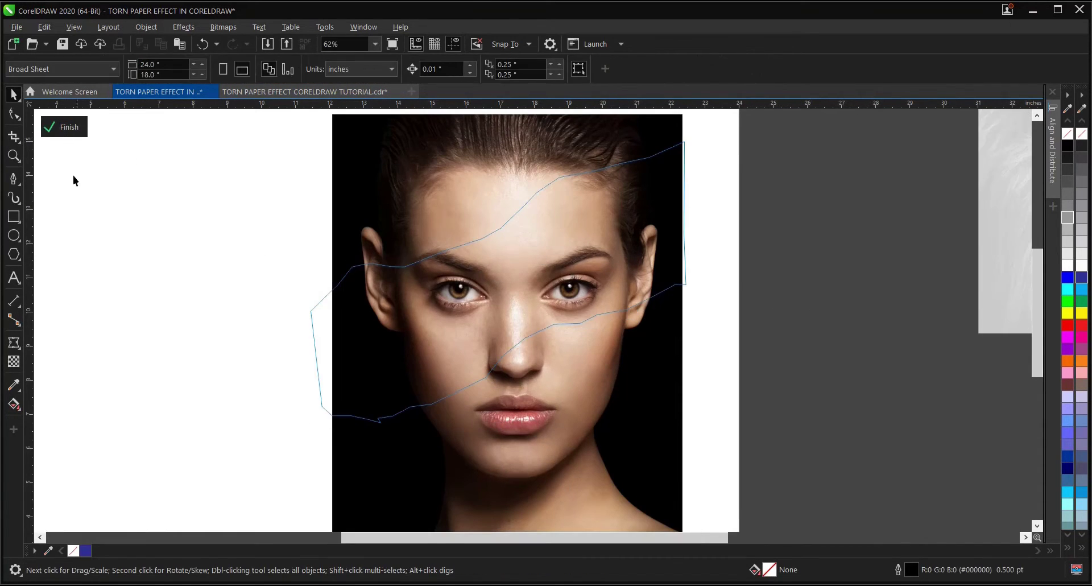
pyautogui.click(508, 291)
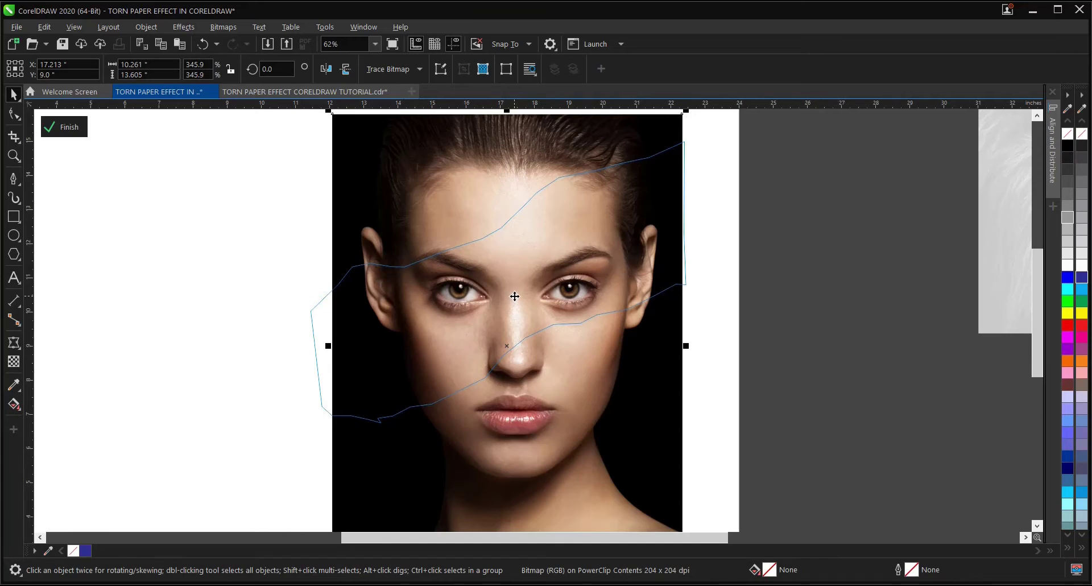
pyautogui.click(218, 28)
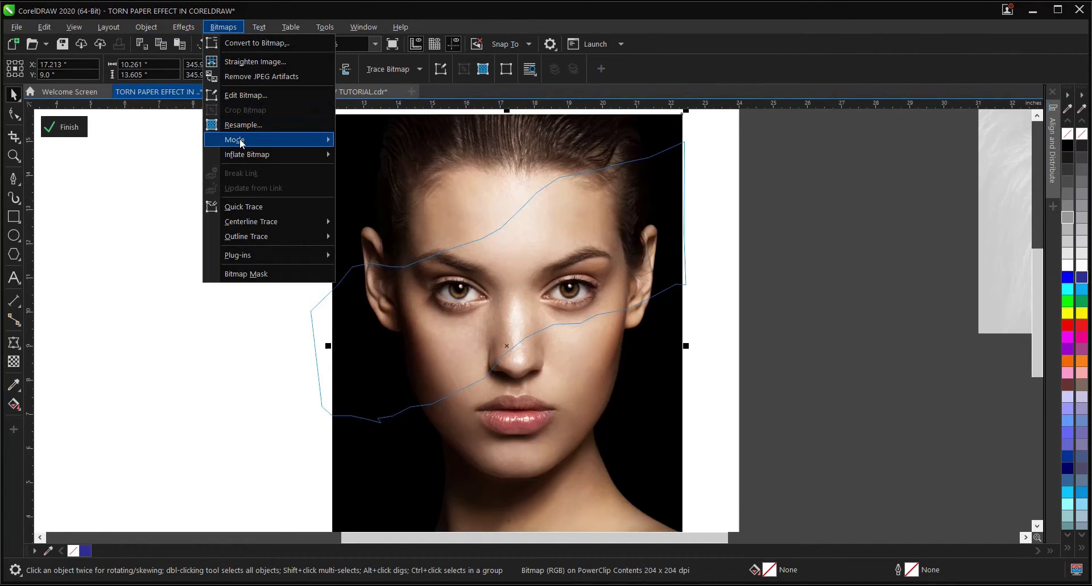
pyautogui.moveTo(240, 138)
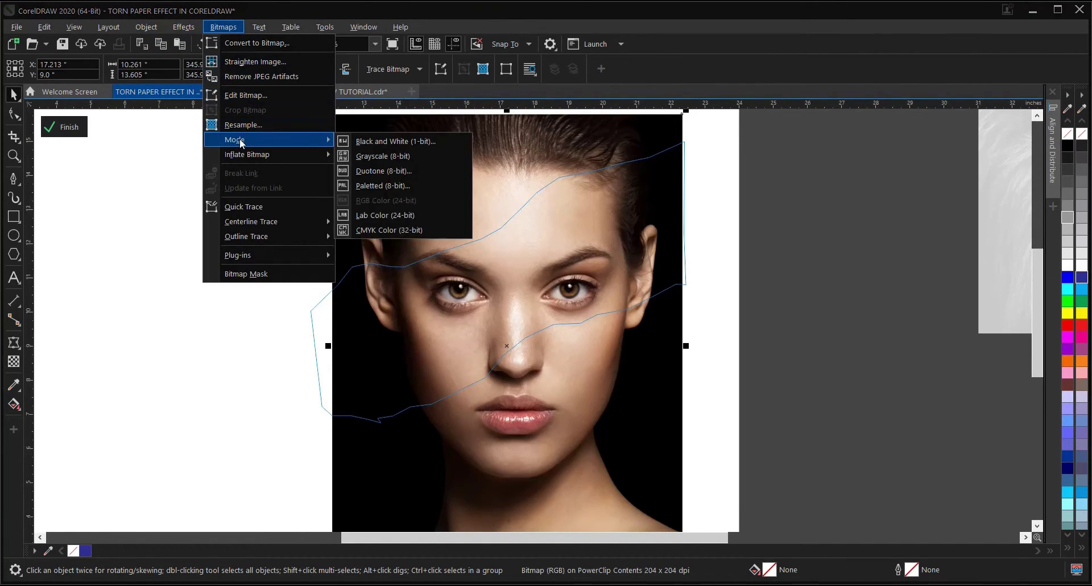
pyautogui.click(373, 157)
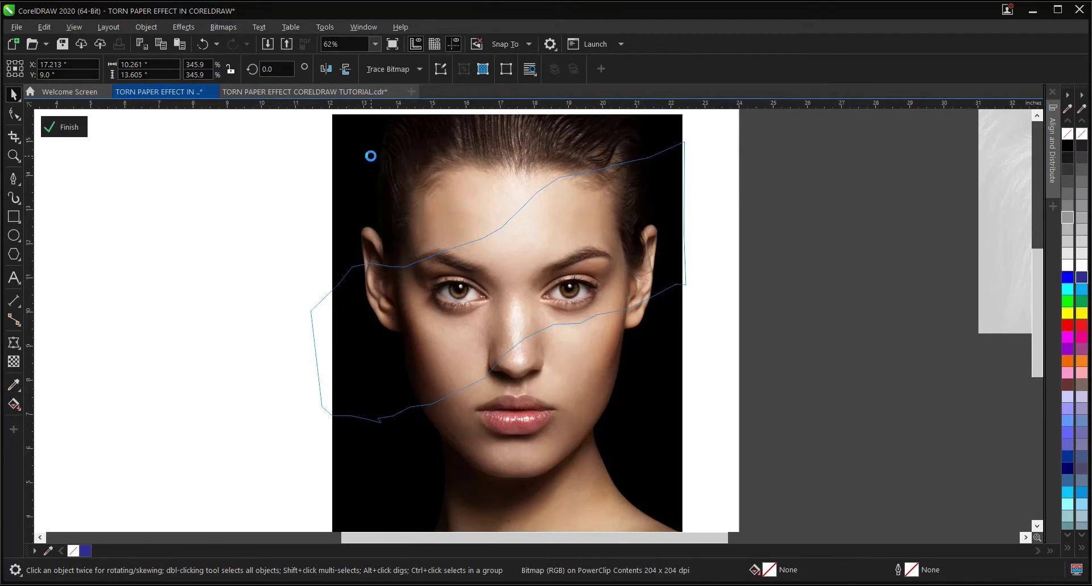
pyautogui.click(787, 276)
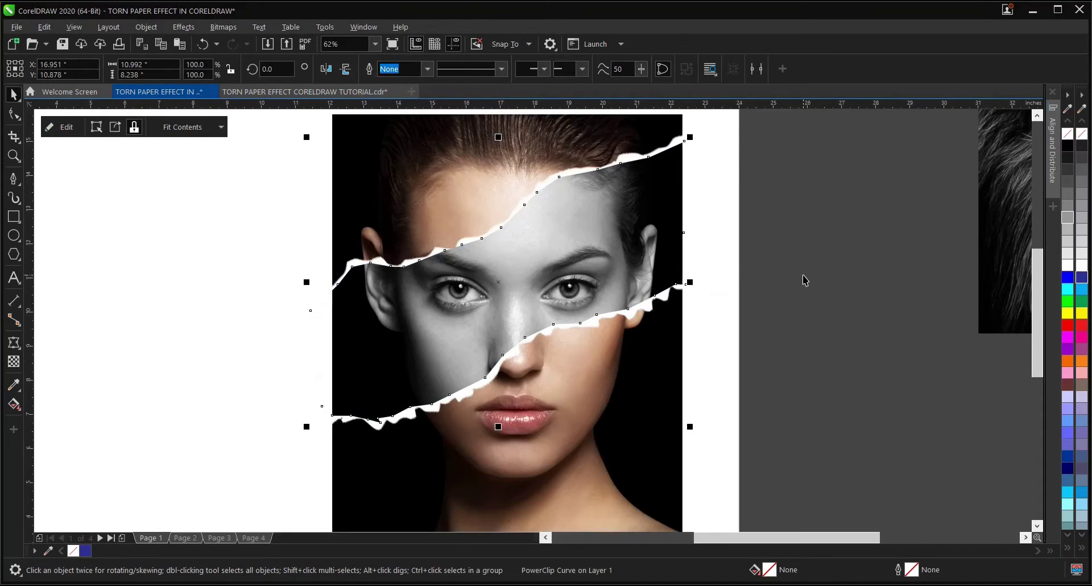
# Frame the finished torn portrait and examine it in a full-screen preview
pyautogui.scroll(-2, 449, 294)
pyautogui.scroll(2, 473, 339)
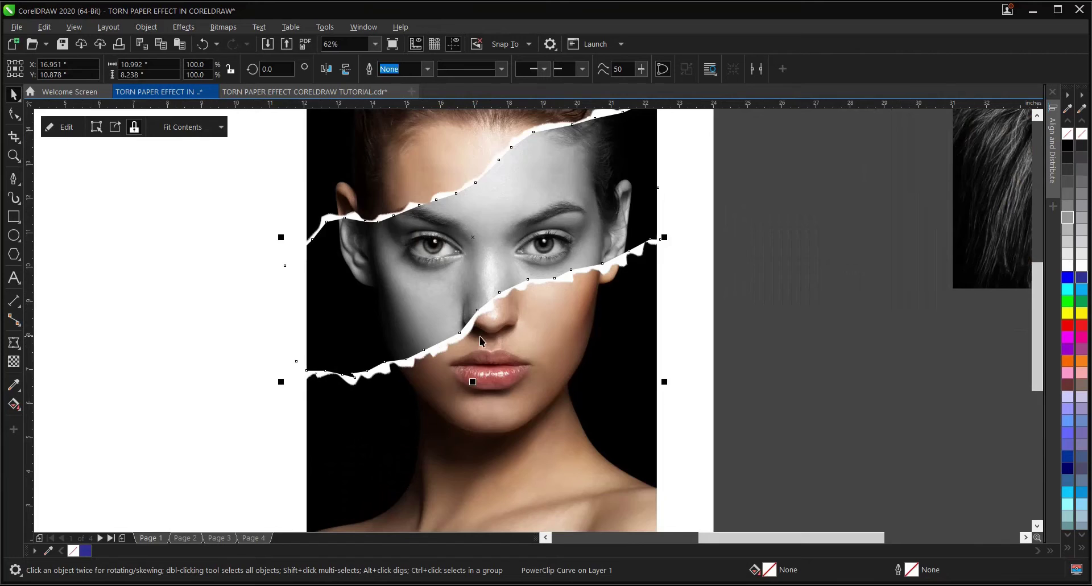
pyautogui.scroll(-2, 480, 337)
pyautogui.click(687, 326)
pyautogui.press('z')
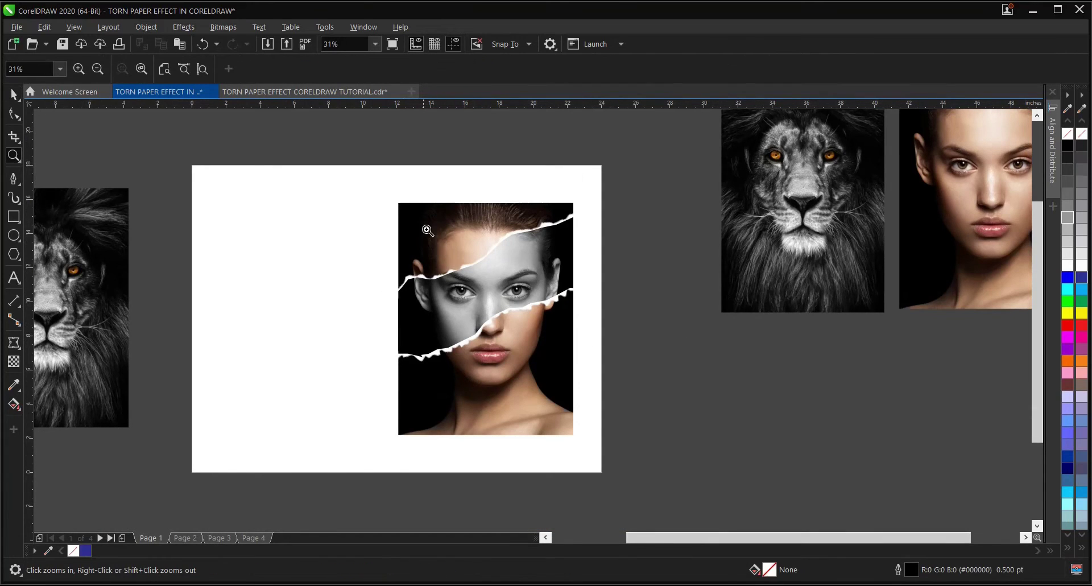
pyautogui.moveTo(393, 197); pyautogui.dragTo(580, 438)
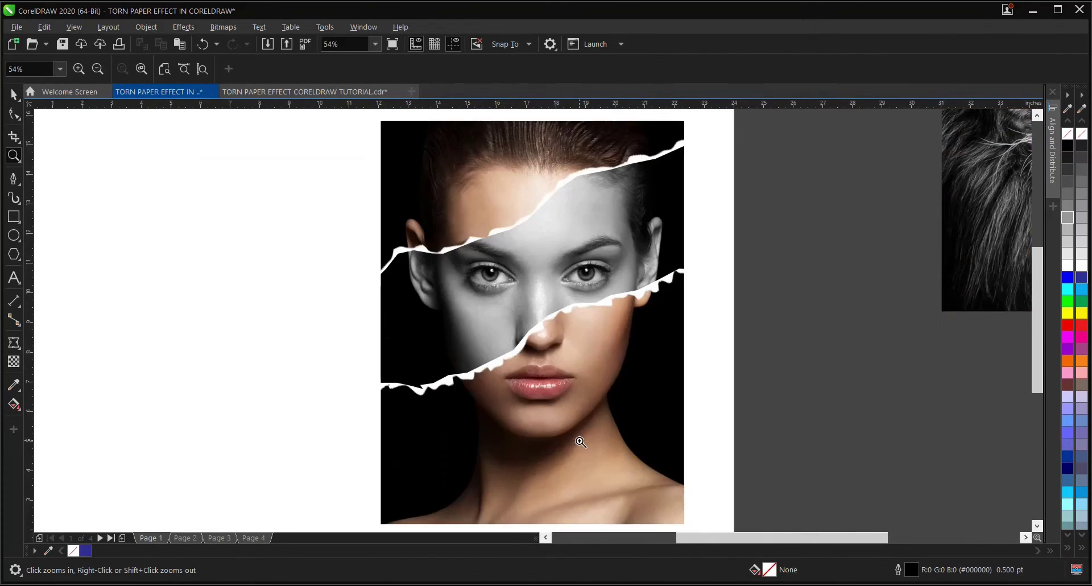
pyautogui.click(394, 45)
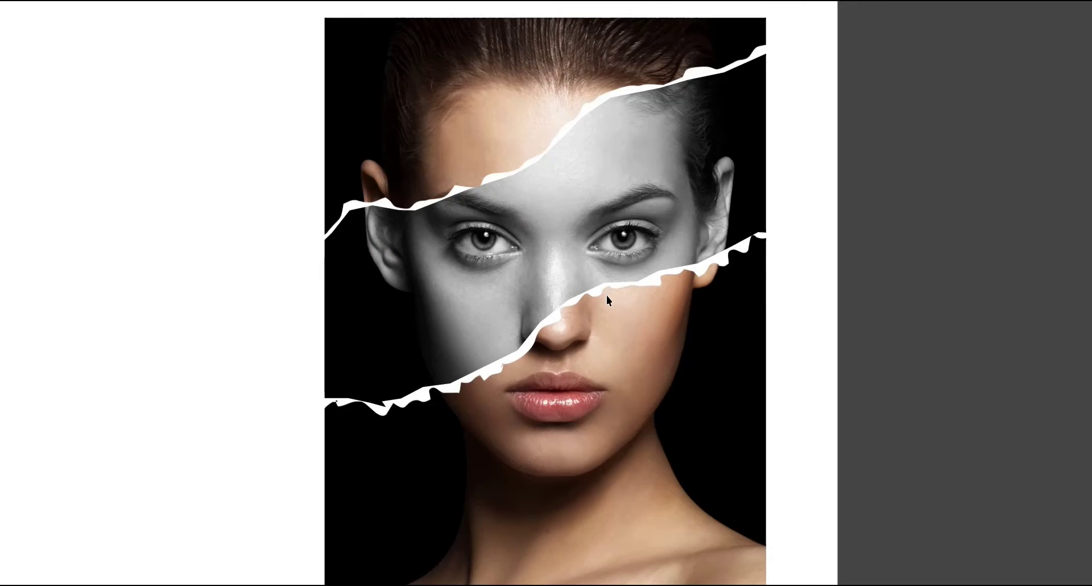
pyautogui.click(650, 285)
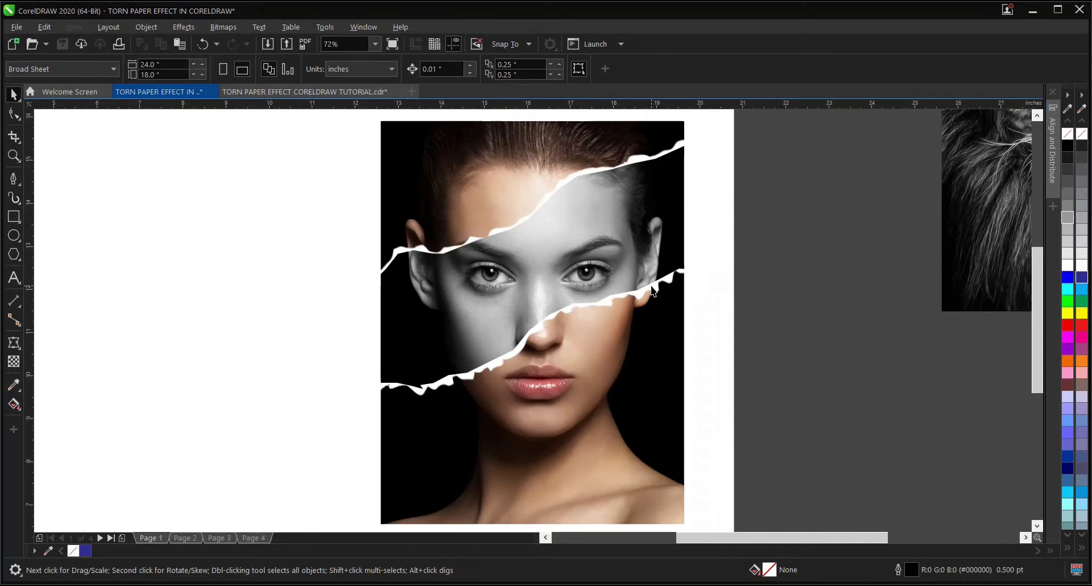
# Move the spare lion and portrait photos together from beside the page over to its empty left half
pyautogui.scroll(-2, 702, 262)
pyautogui.scroll(2, 694, 274)
pyautogui.scroll(-2, 695, 274)
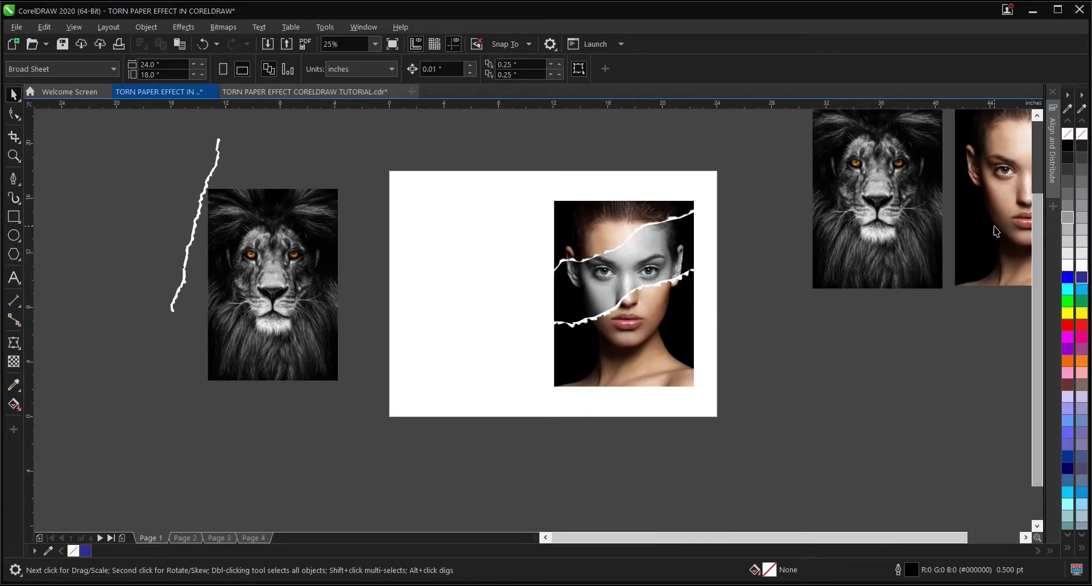
pyautogui.click(972, 229)
pyautogui.keyDown('shift'); pyautogui.click(873, 238); pyautogui.keyUp('shift')
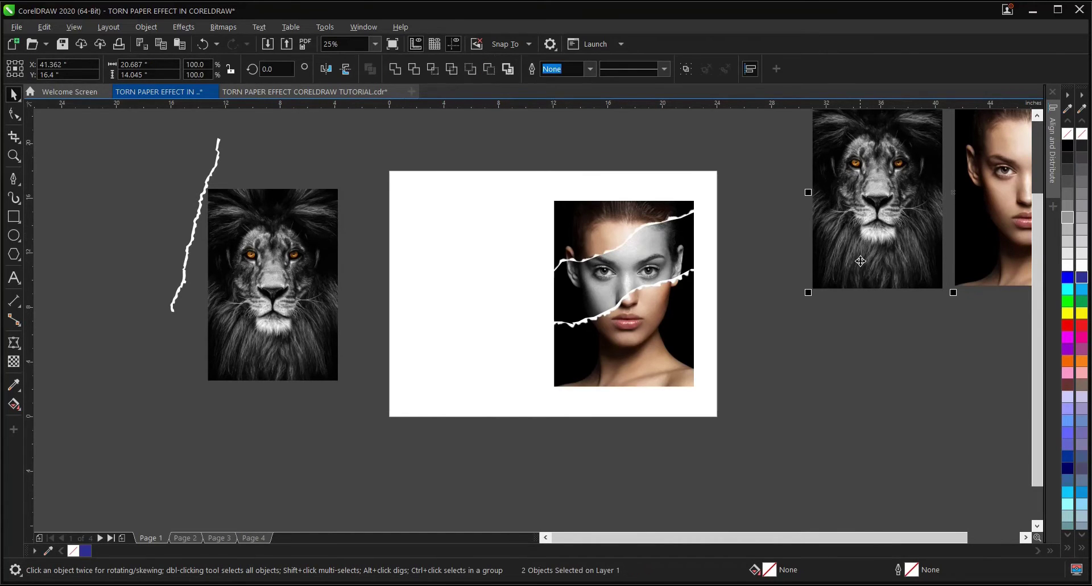
pyautogui.scroll(-2, 867, 250)
pyautogui.moveTo(891, 241); pyautogui.dragTo(561, 343)
# Shift the other lion photo farther out beyond the loose torn strip, and place the spare portrait on the page beside the torn portrait
pyautogui.scroll(2, 654, 278)
pyautogui.moveTo(437, 260); pyautogui.dragTo(250, 267)
pyautogui.moveTo(640, 314); pyautogui.dragTo(610, 253)
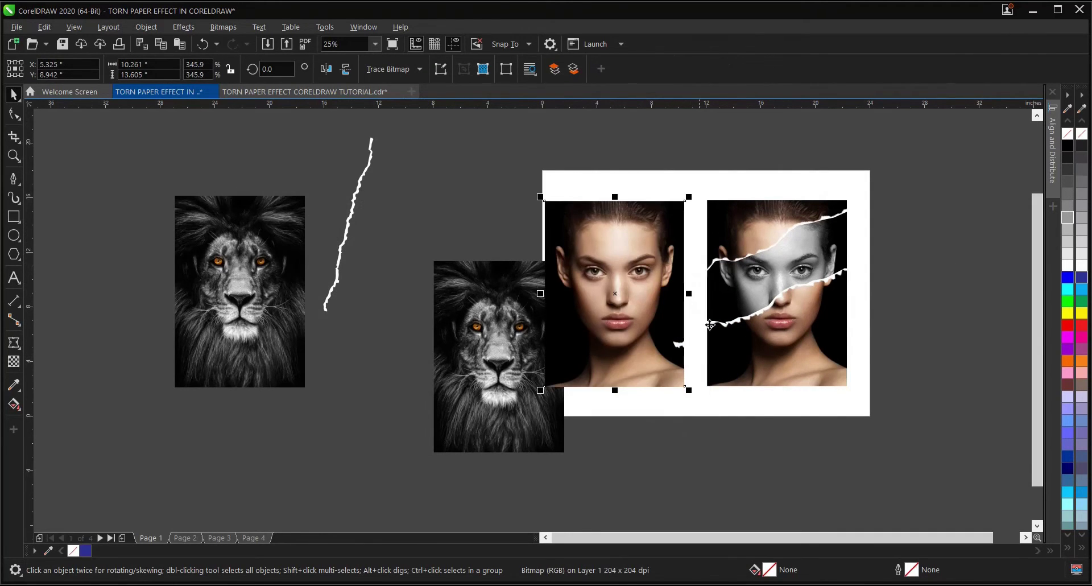
pyautogui.scroll(1, 742, 329)
pyautogui.scroll(-1, 653, 329)
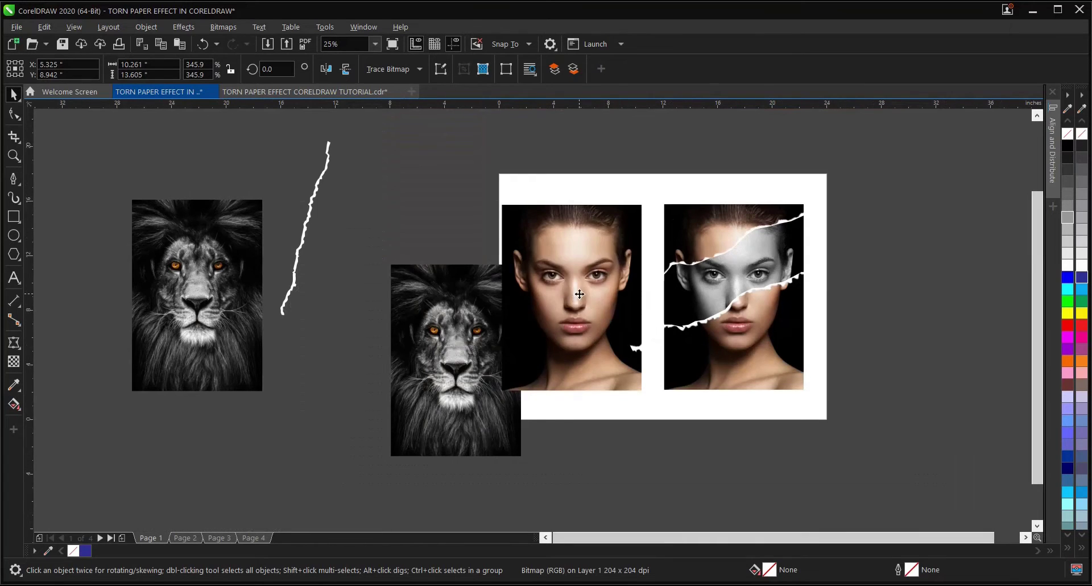
# Move the spare portrait and the nearby lion photo away from the torn portrait, toward the page's left edge
pyautogui.moveTo(579, 300); pyautogui.dragTo(528, 263)
pyautogui.moveTo(468, 377); pyautogui.dragTo(419, 350)
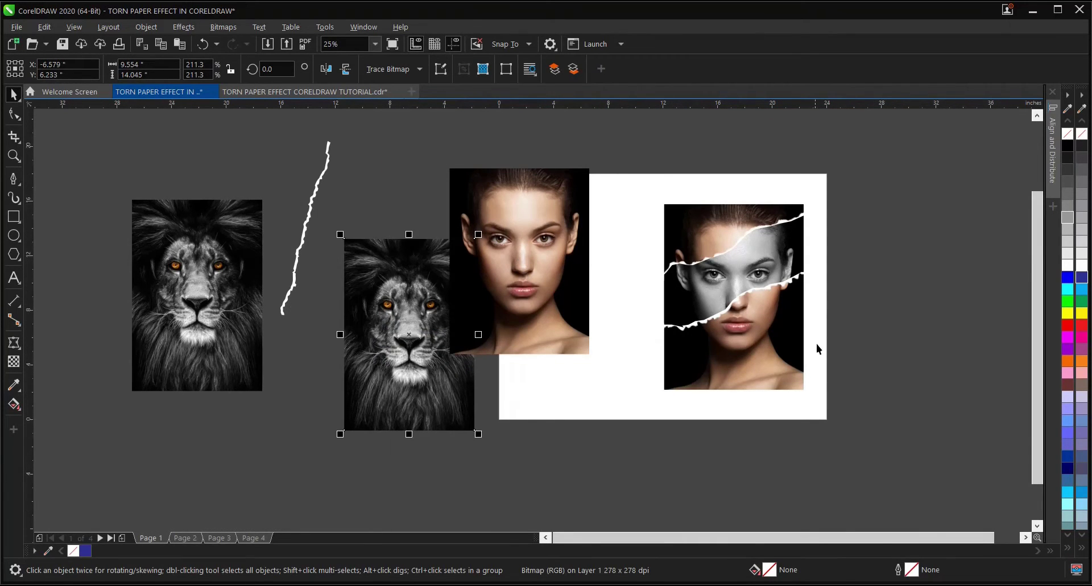
pyautogui.scroll(1, 704, 256)
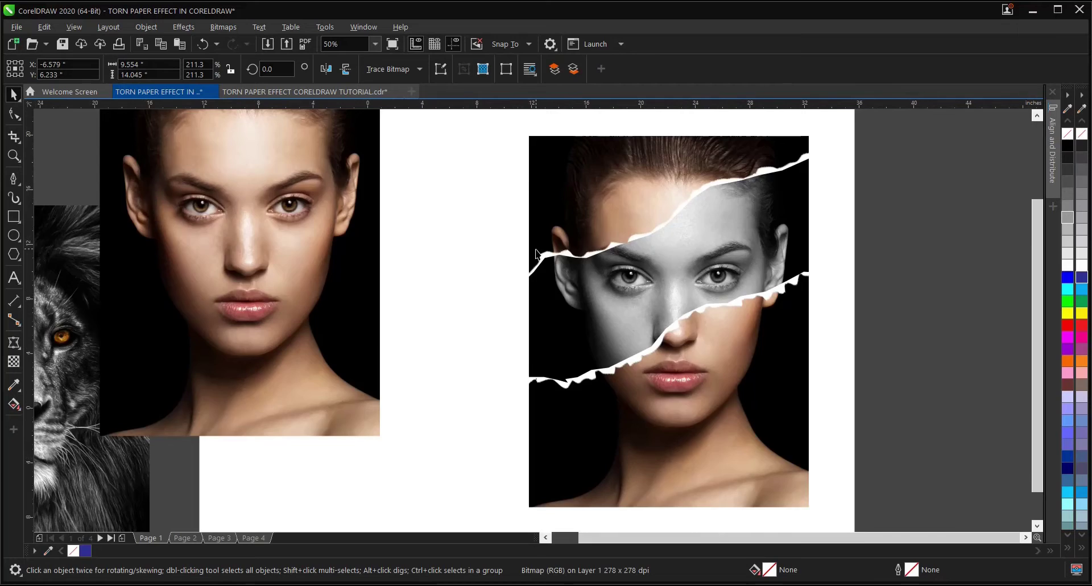
pyautogui.scroll(-1, 536, 248)
# Move the torn portrait together with both torn strips off the page to the empty area on its right side
pyautogui.moveTo(763, 171); pyautogui.dragTo(457, 462)
pyautogui.moveTo(668, 310); pyautogui.dragTo(876, 304)
pyautogui.scroll(1, 912, 267)
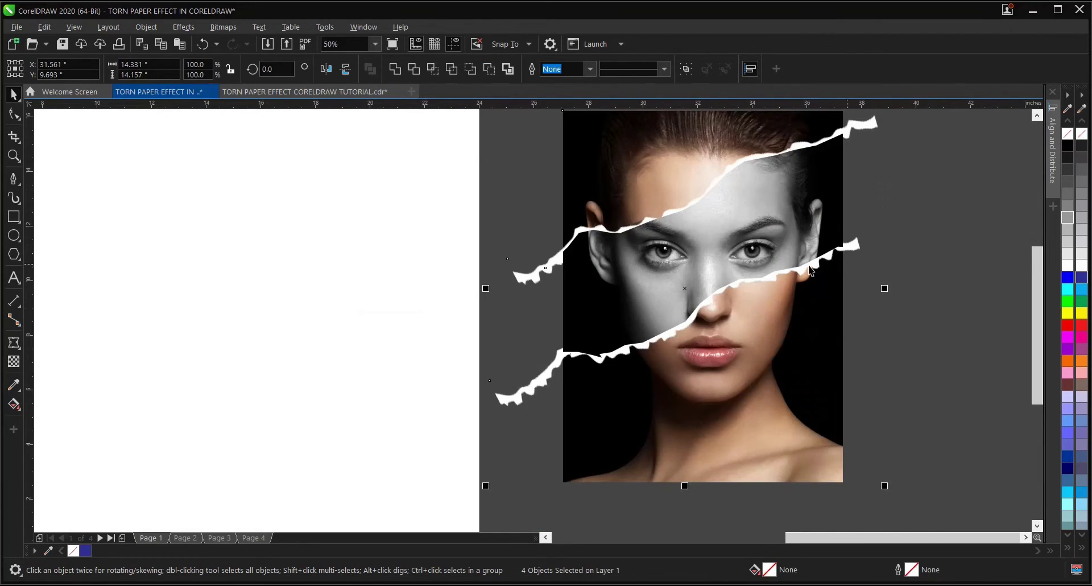
pyautogui.scroll(-1, 550, 407)
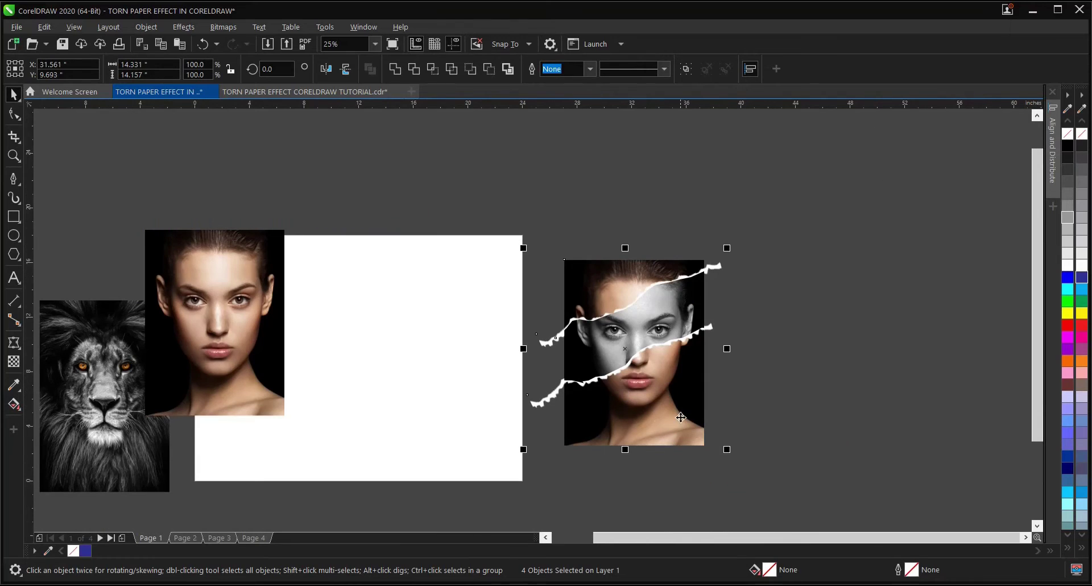
pyautogui.scroll(1, 639, 356)
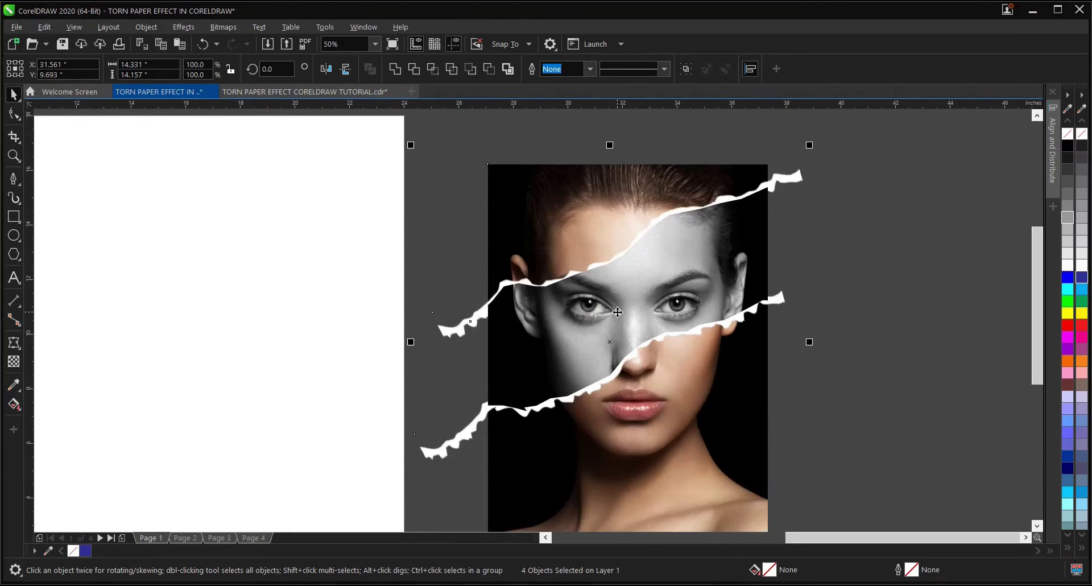
pyautogui.scroll(-1, 617, 312)
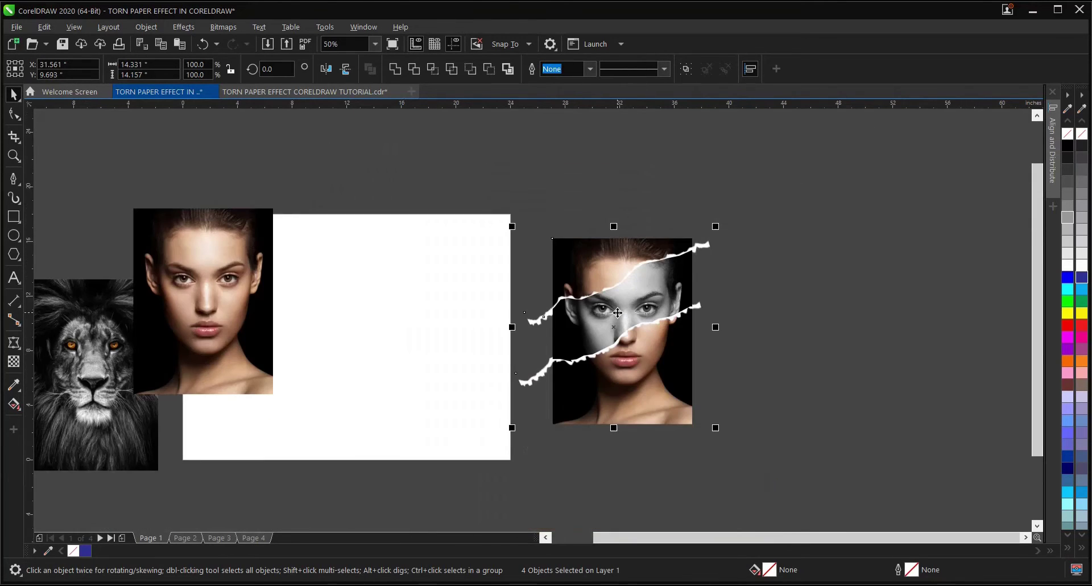
# Crop the torn portrait and its strips to the photo's rectangular outline
pyautogui.click(13, 137)
pyautogui.moveTo(553, 239); pyautogui.dragTo(694, 425)
pyautogui.doubleClick(619, 343)
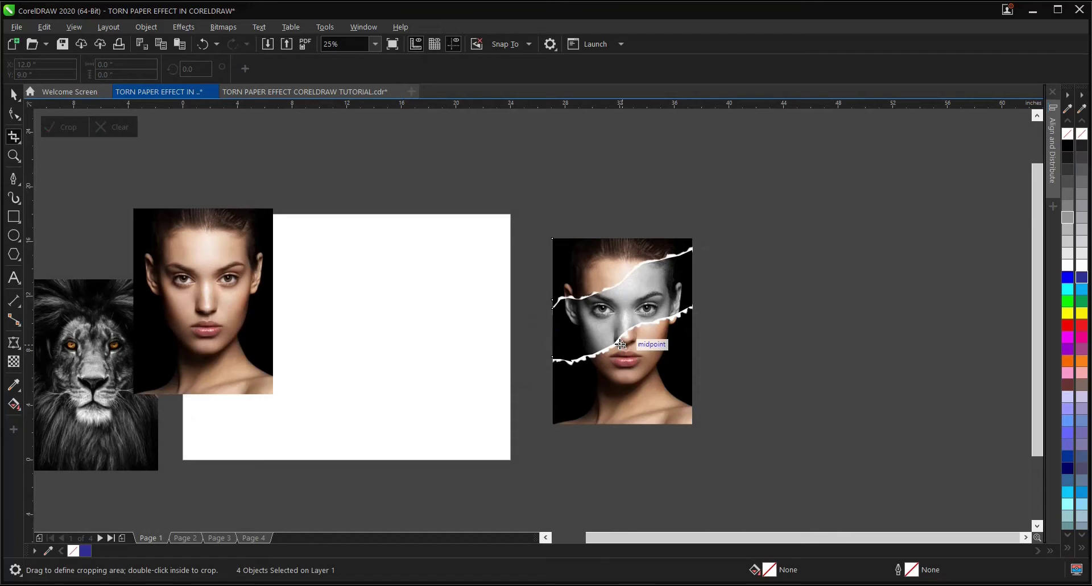
pyautogui.press('space')
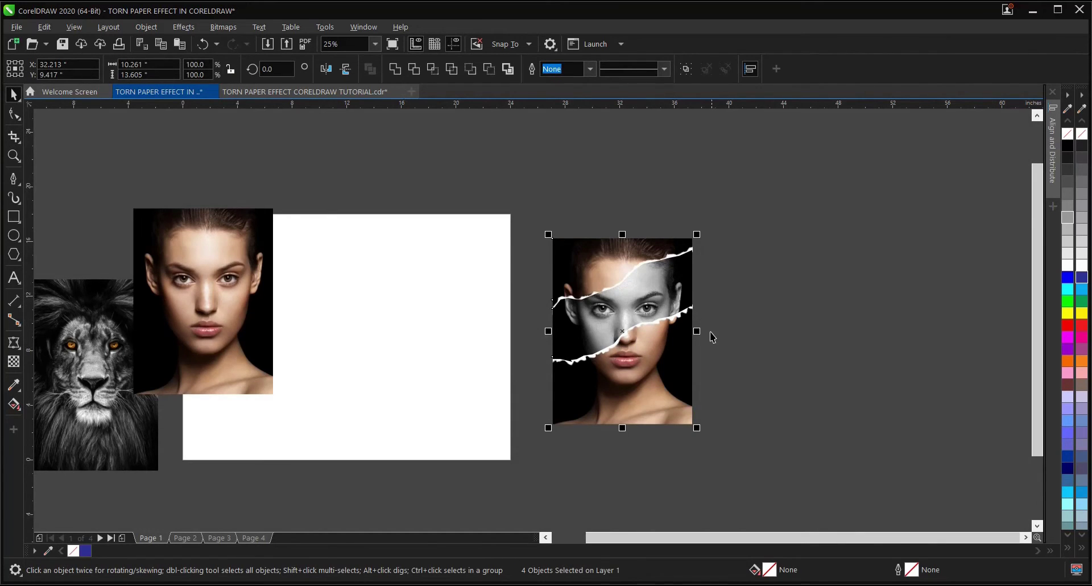
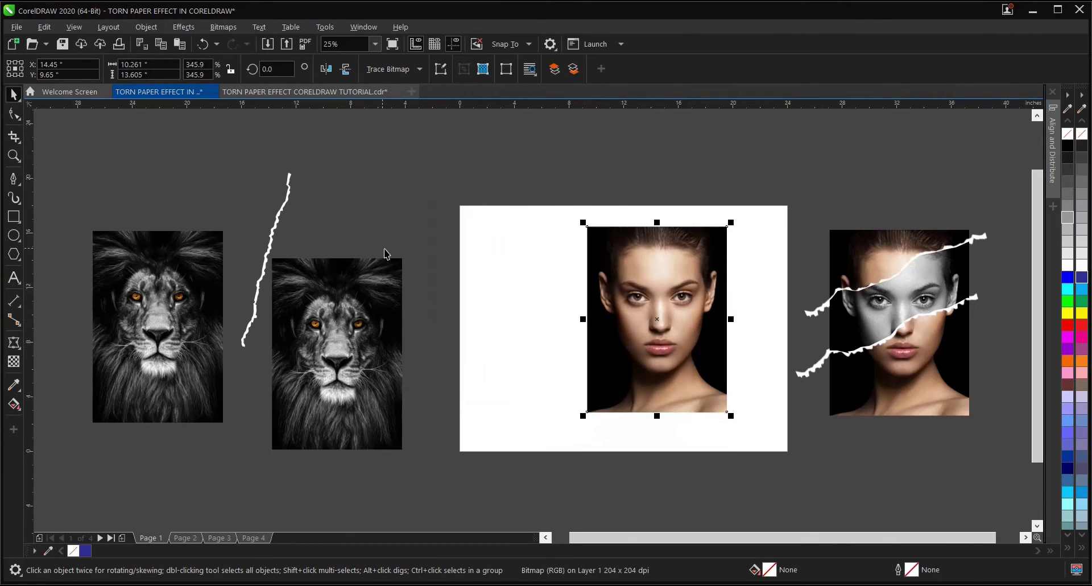
# Place the loose torn strip over the spare portrait's face and bring it to the front of the page
pyautogui.click(277, 229)
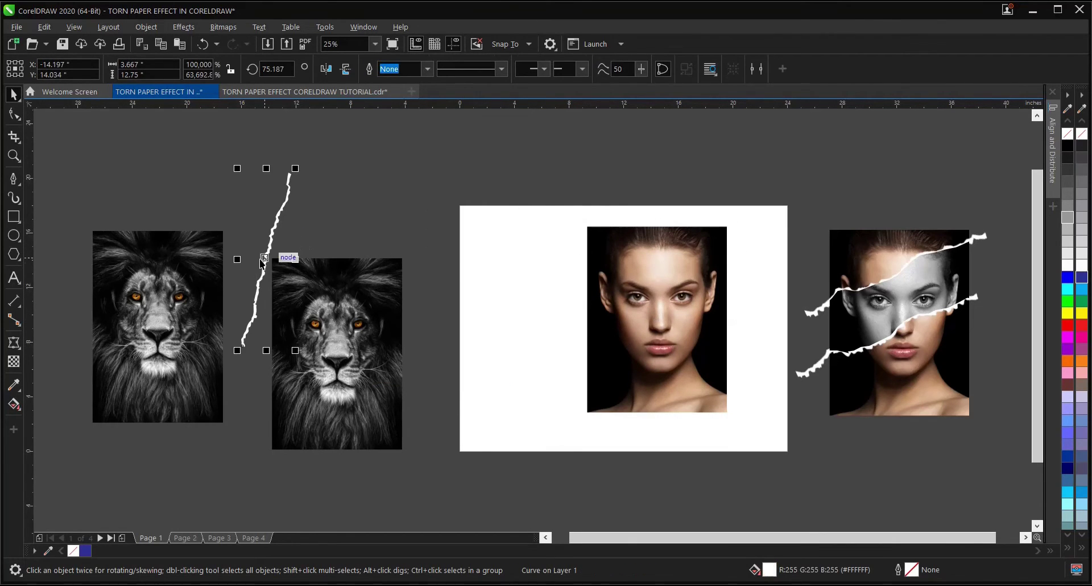
pyautogui.moveTo(264, 267); pyautogui.dragTo(652, 313)
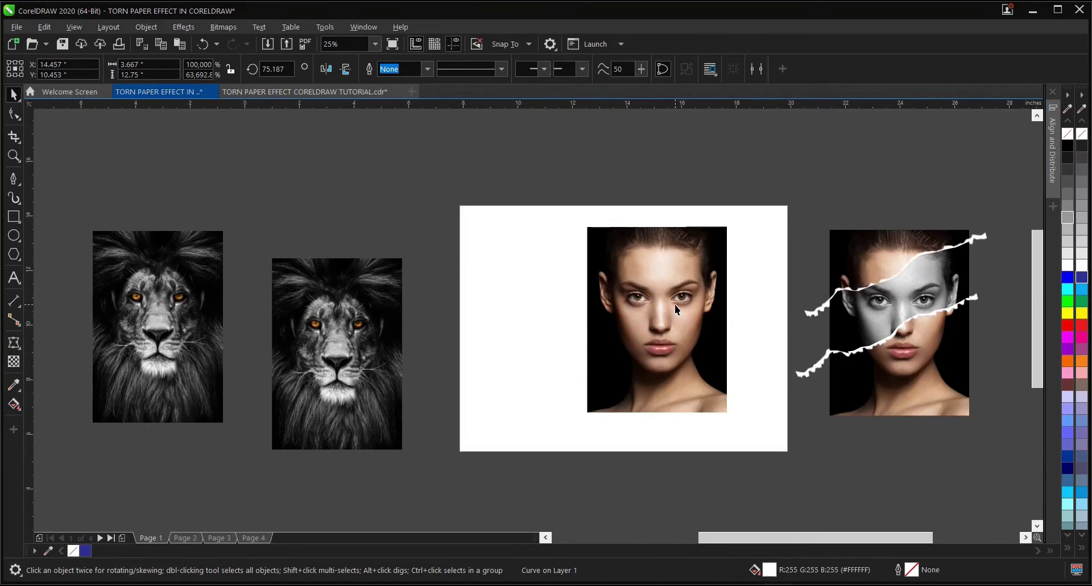
pyautogui.scroll(1, 674, 304)
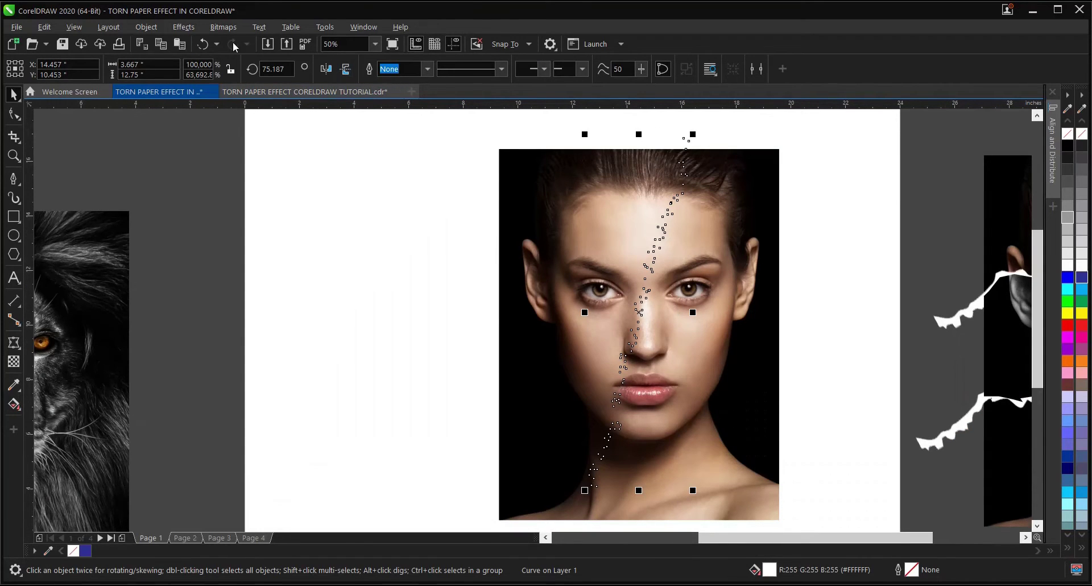
pyautogui.click(147, 28)
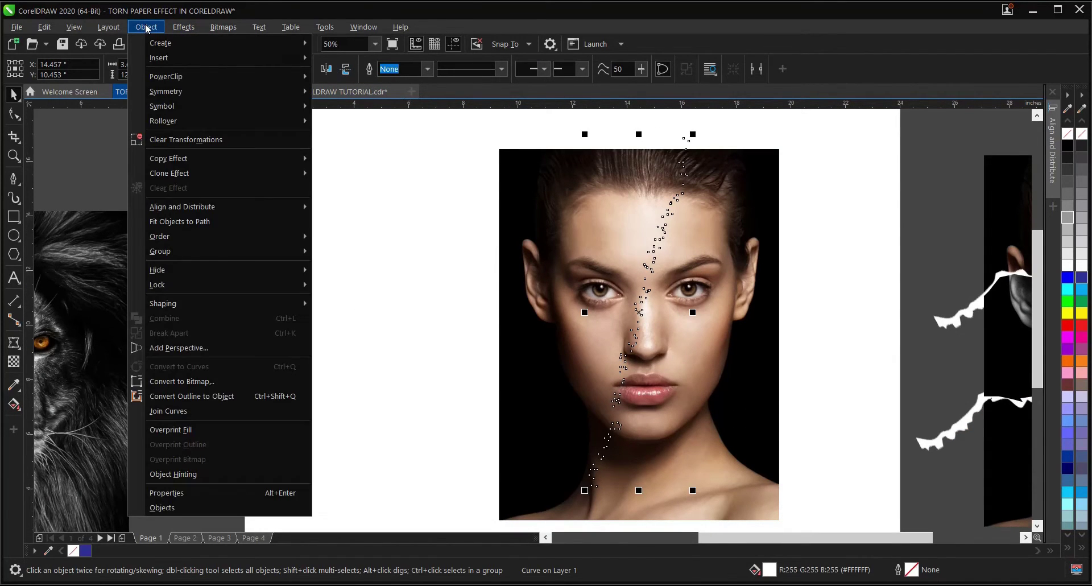
pyautogui.moveTo(172, 241)
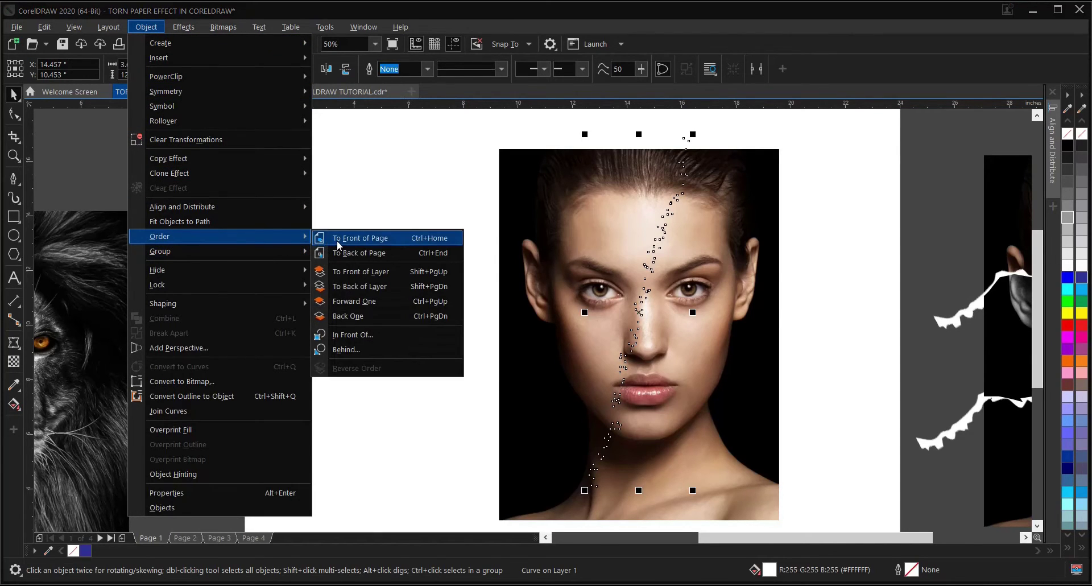
pyautogui.click(337, 245)
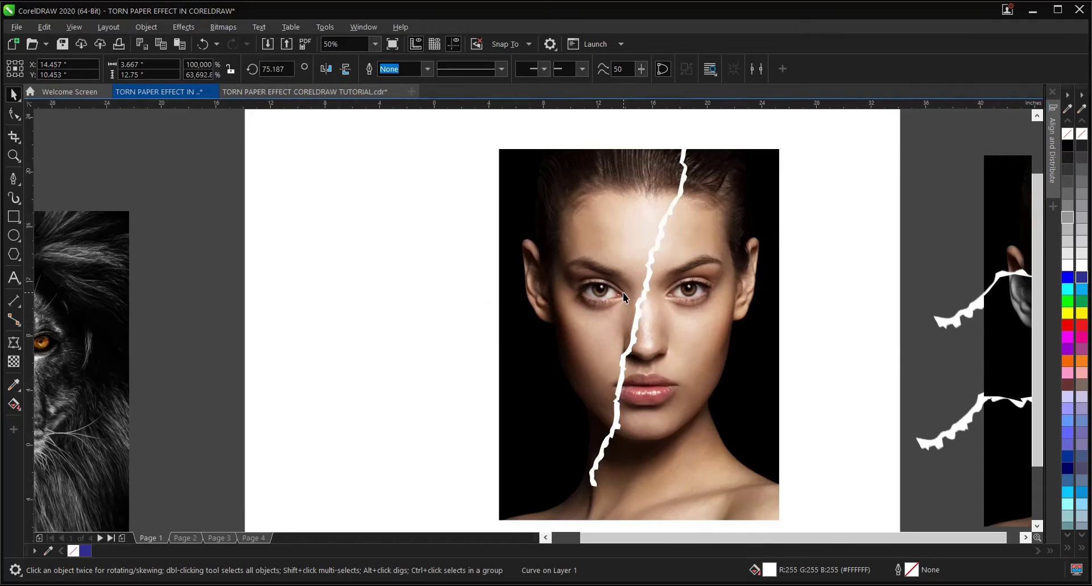
pyautogui.scroll(-1, 623, 292)
pyautogui.scroll(1, 649, 316)
# Rotate the torn strip to about 90.3 degrees so it runs vertically down the middle of the face
pyautogui.click(608, 285)
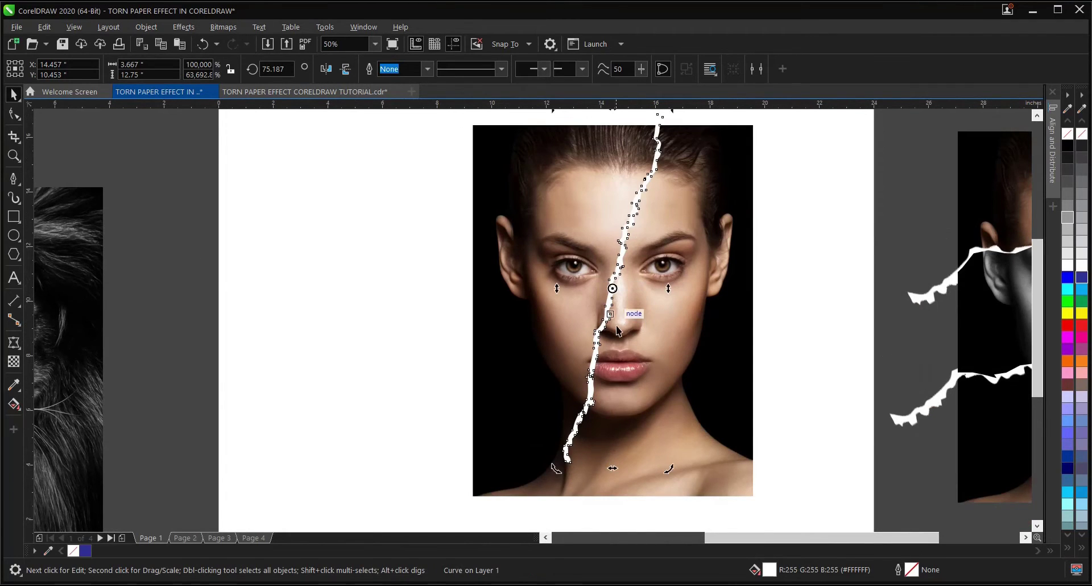
pyautogui.moveTo(670, 474); pyautogui.dragTo(729, 475)
pyautogui.scroll(-1, 560, 336)
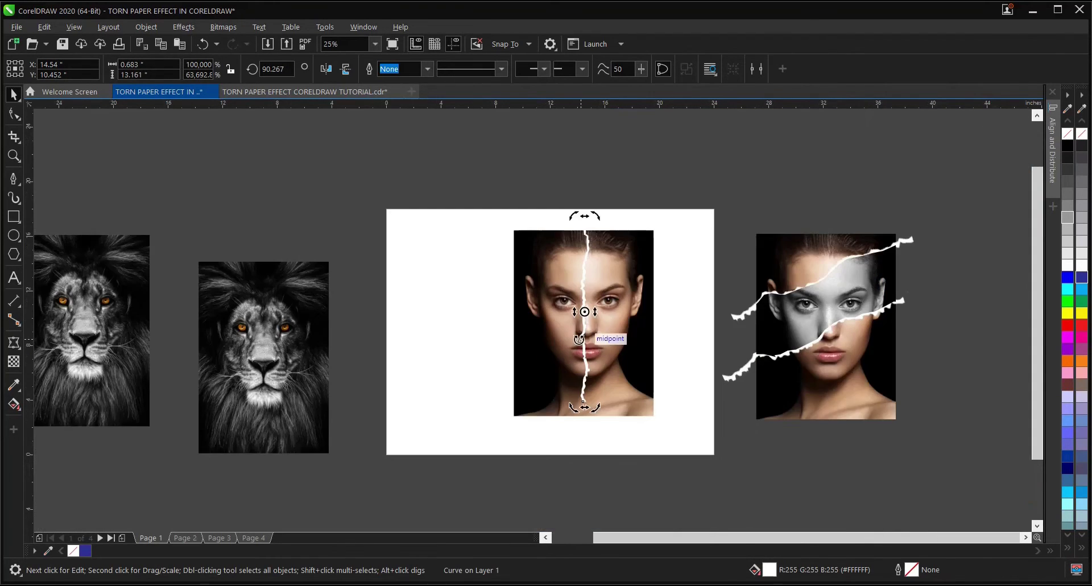
pyautogui.scroll(1, 584, 325)
pyautogui.click(770, 283)
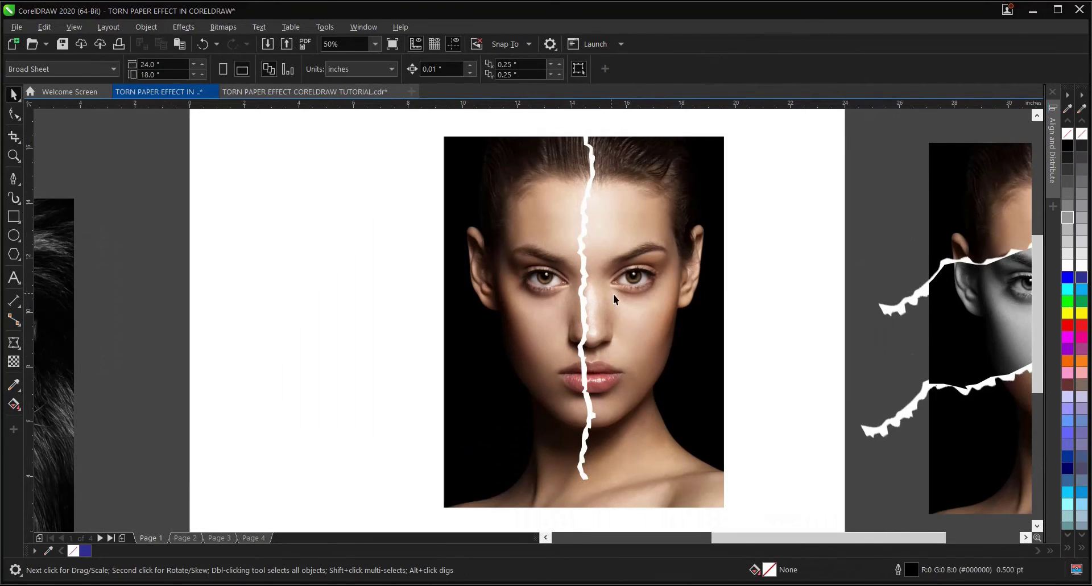
# Move the vertical torn strip off the portrait to the empty area beside the page's left edge
pyautogui.click(587, 277)
pyautogui.scroll(-1, 588, 277)
pyautogui.moveTo(583, 282); pyautogui.dragTo(362, 227)
# Place a copy of the torn portrait's upper torn strip across the spare portrait on the page
pyautogui.click(743, 301)
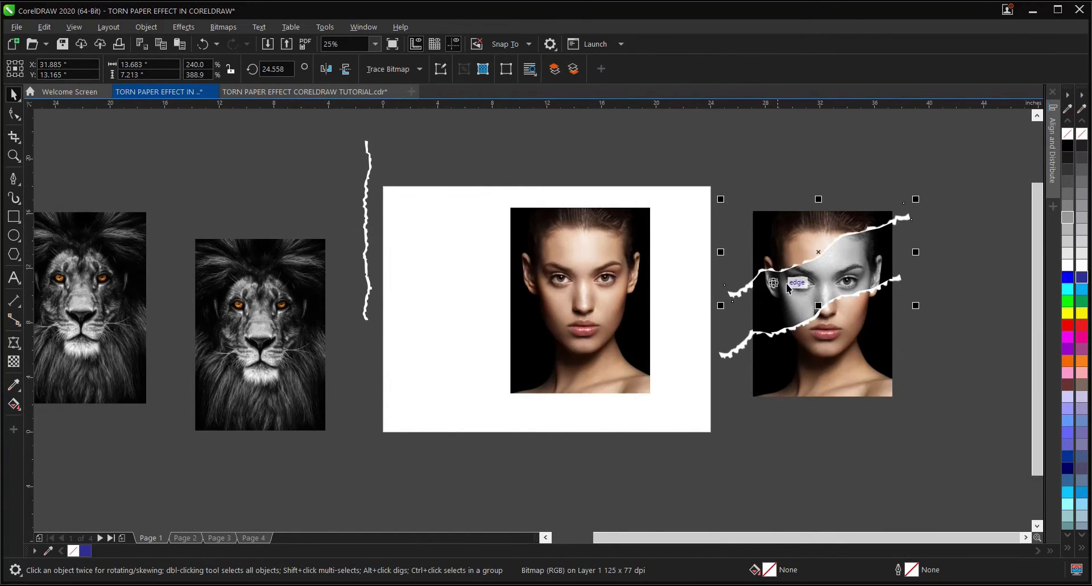
pyautogui.moveTo(813, 255); pyautogui.dragTo(561, 287)
pyautogui.click(578, 291)
pyautogui.scroll(2, 578, 291)
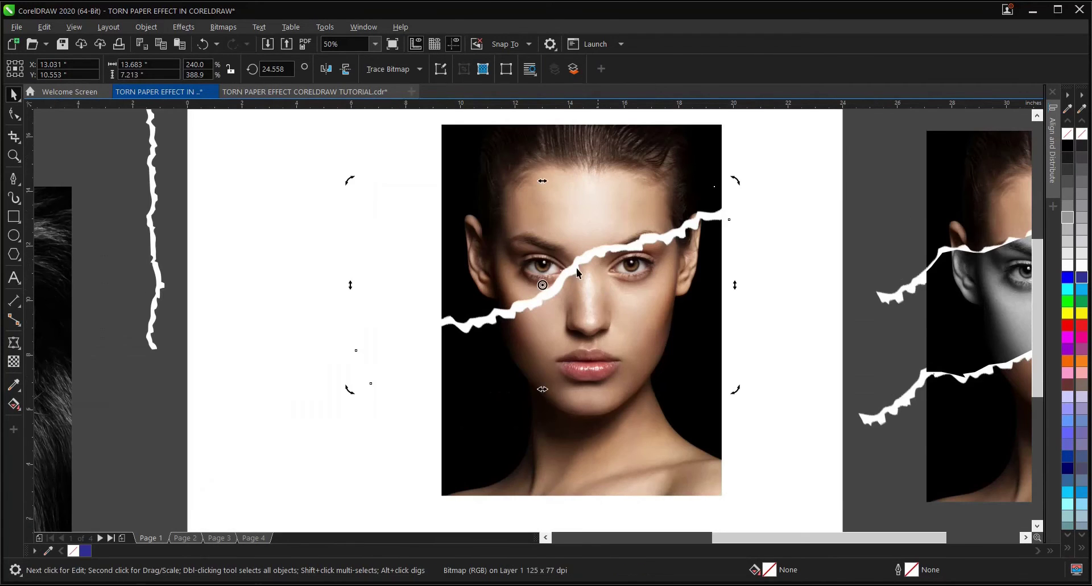
# Rotate the copied strip to nearly vertical and position it down the middle of the face, spanning the full photo height
pyautogui.moveTo(735, 181); pyautogui.dragTo(532, 196)
pyautogui.moveTo(603, 299); pyautogui.dragTo(591, 286)
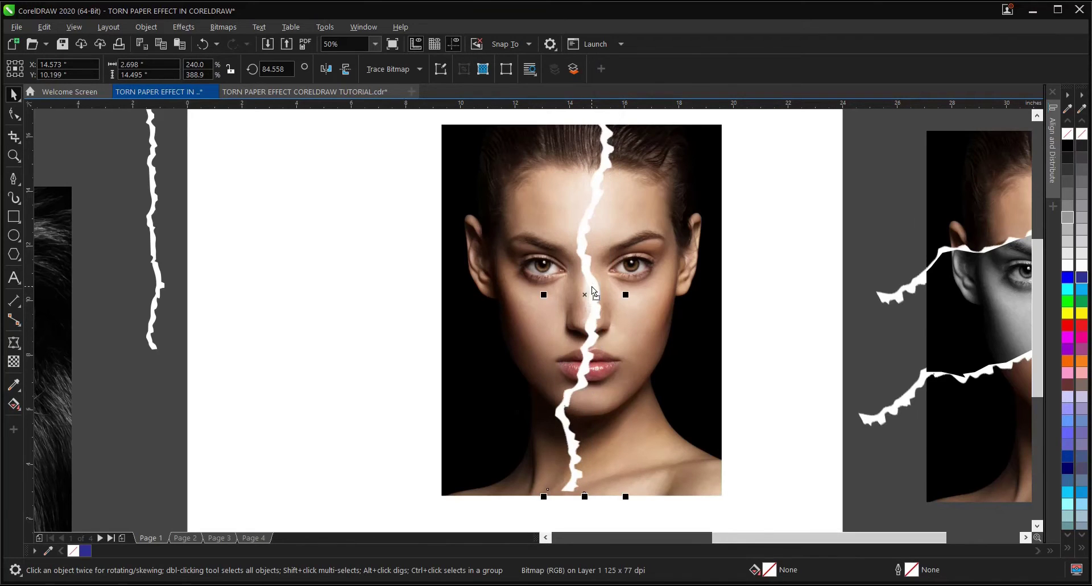
pyautogui.click(592, 327)
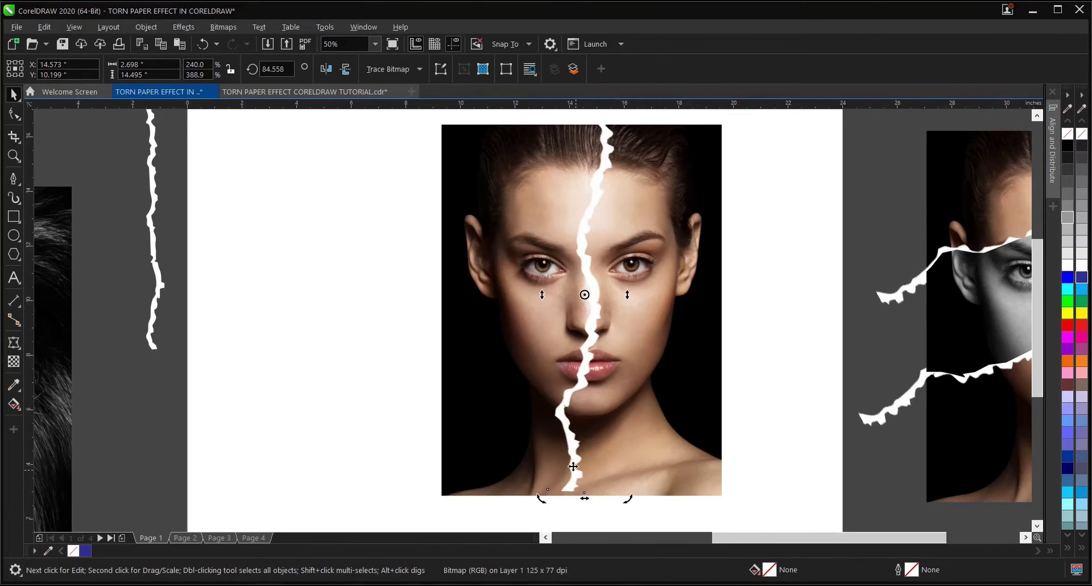
pyautogui.moveTo(627, 499); pyautogui.dragTo(639, 501)
pyautogui.moveTo(593, 333); pyautogui.dragTo(593, 355)
pyautogui.click(769, 315)
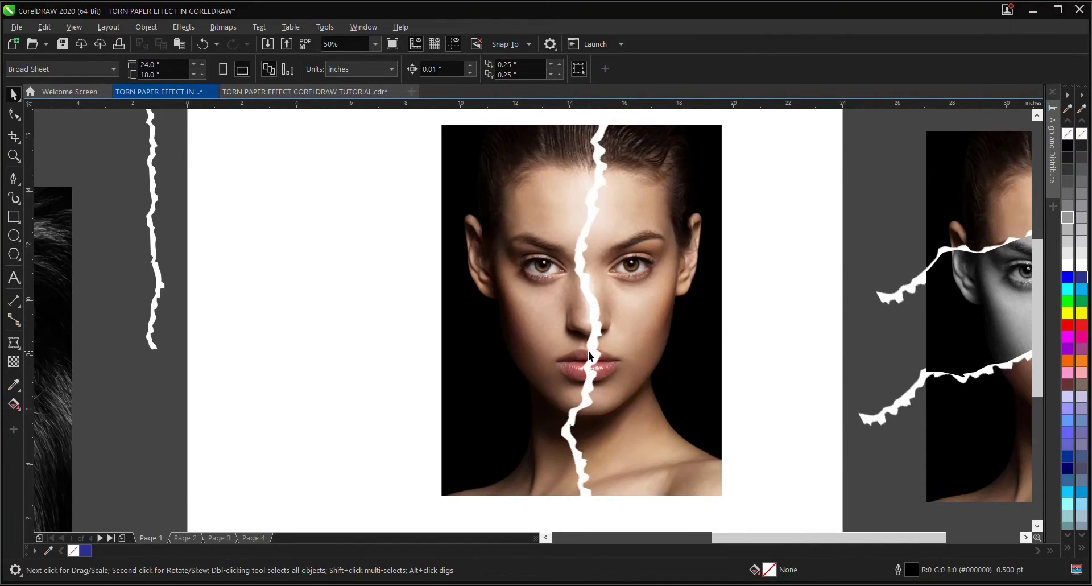
# Start a Pen path just below the photo's bottom edge and trace it inside the torn strip up the neck to the chin
pyautogui.scroll(-2, 588, 350)
pyautogui.scroll(2, 585, 420)
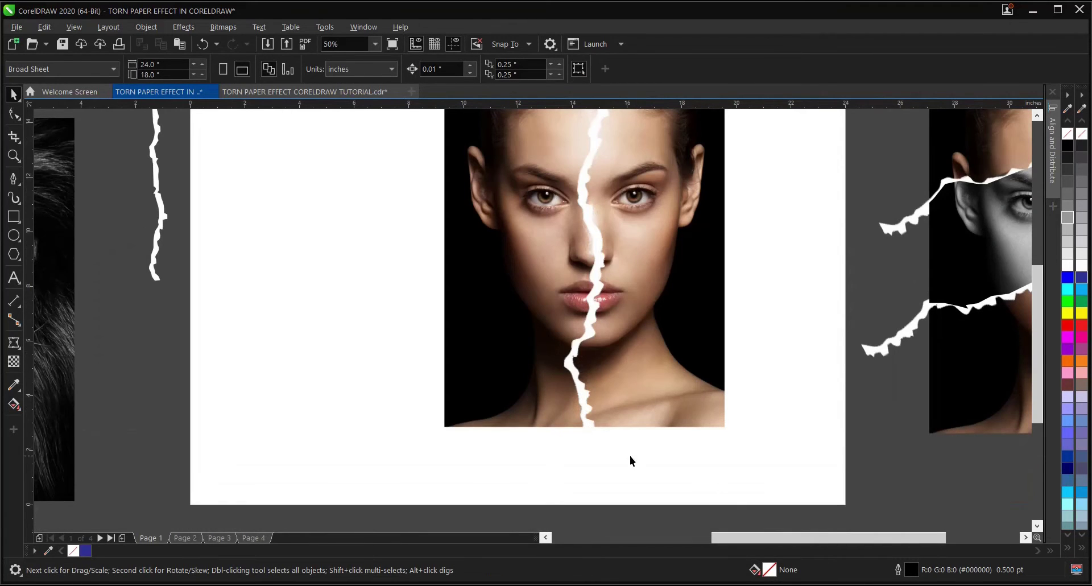
pyautogui.click(13, 178)
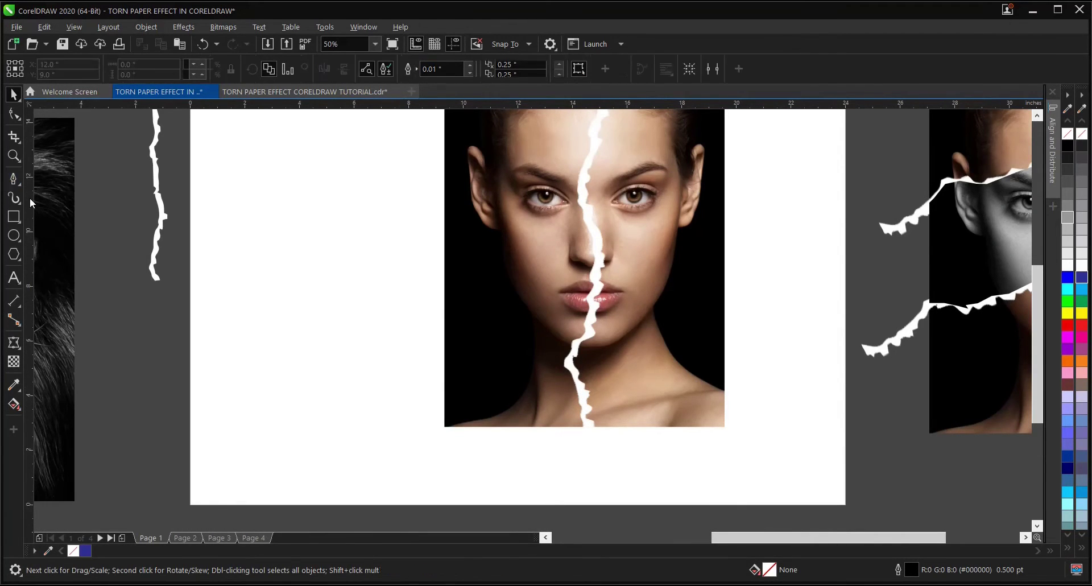
pyautogui.click(588, 430)
pyautogui.scroll(4, 581, 409)
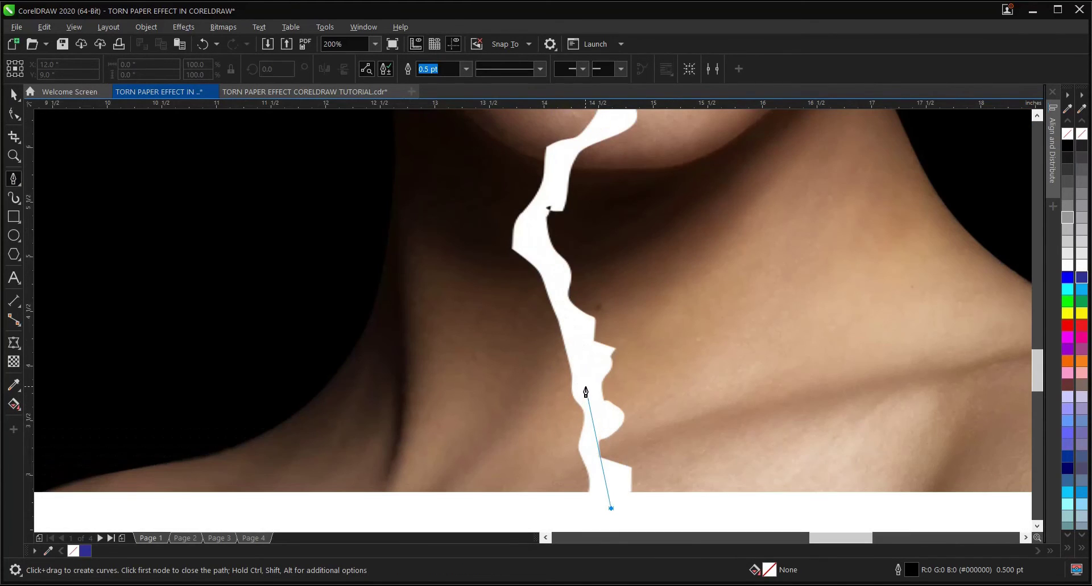
pyautogui.click(586, 387)
pyautogui.hotkey('ctrl', 'z')
pyautogui.click(606, 519)
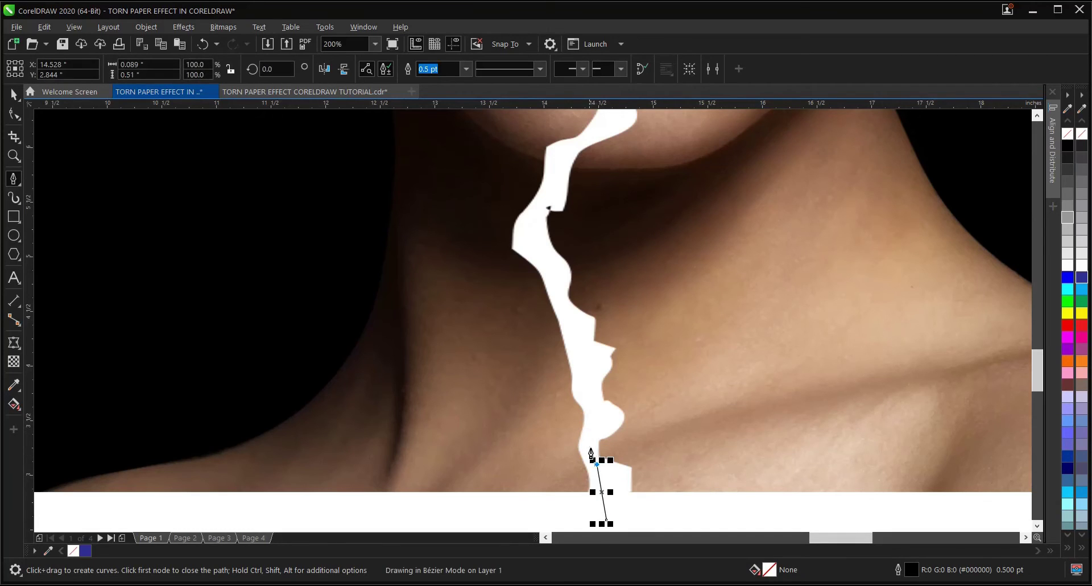
pyautogui.click(589, 430)
pyautogui.click(581, 364)
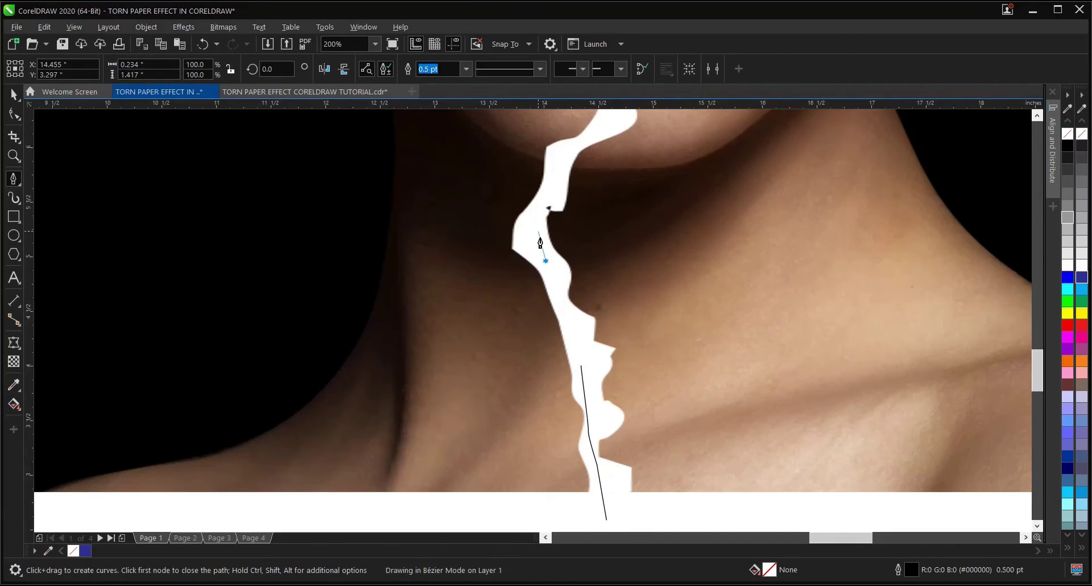
pyautogui.click(545, 261)
pyautogui.click(542, 202)
pyautogui.click(573, 143)
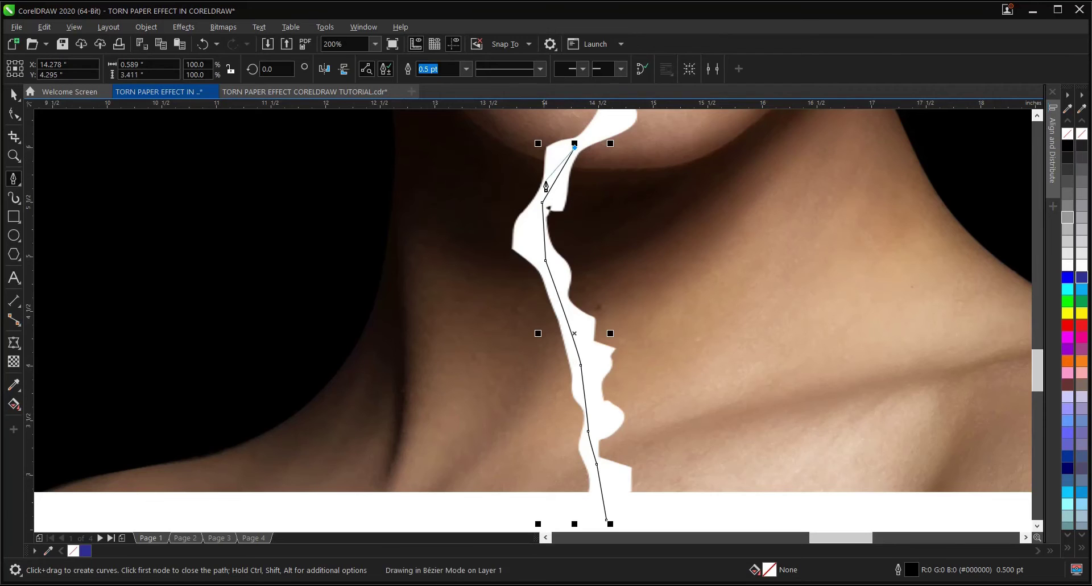
# Continue the path inside the torn strip from the chin over the lips to just below the nose
pyautogui.scroll(-2, 573, 144)
pyautogui.scroll(3, 540, 236)
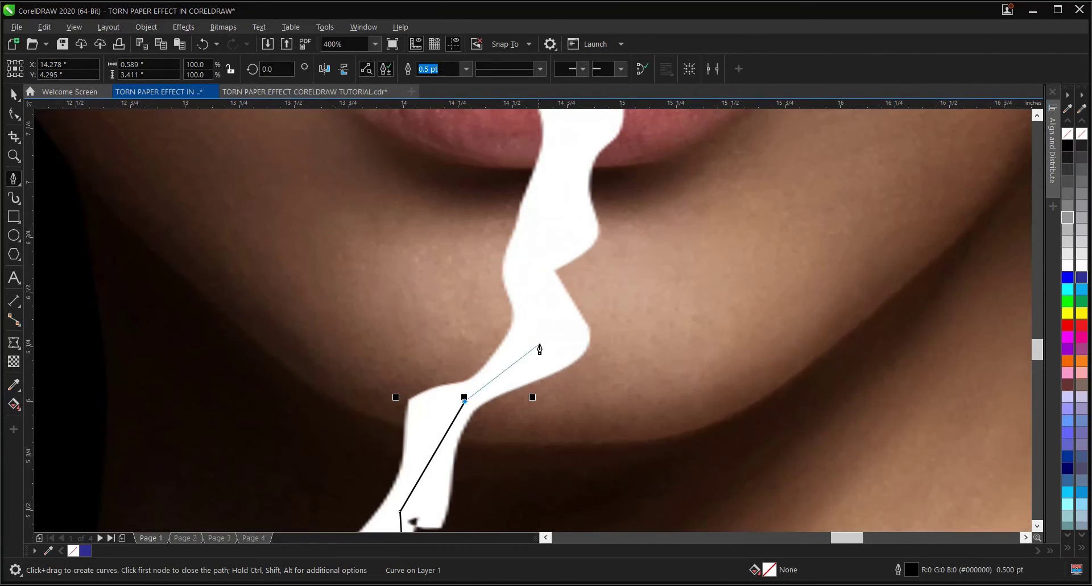
pyautogui.click(542, 350)
pyautogui.click(546, 222)
pyautogui.scroll(-2, 529, 236)
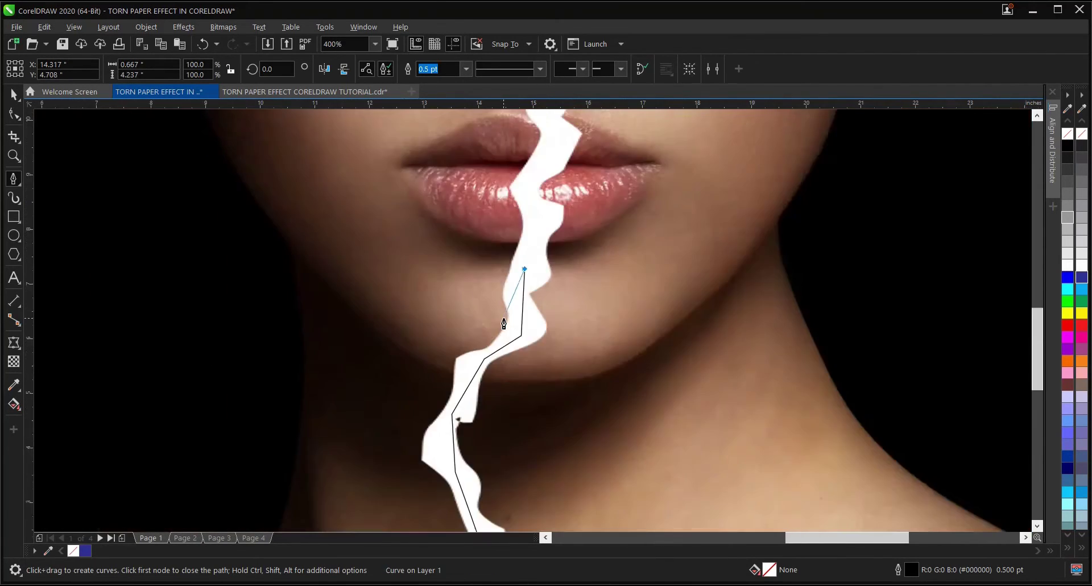
pyautogui.scroll(1, 515, 250)
pyautogui.click(512, 253)
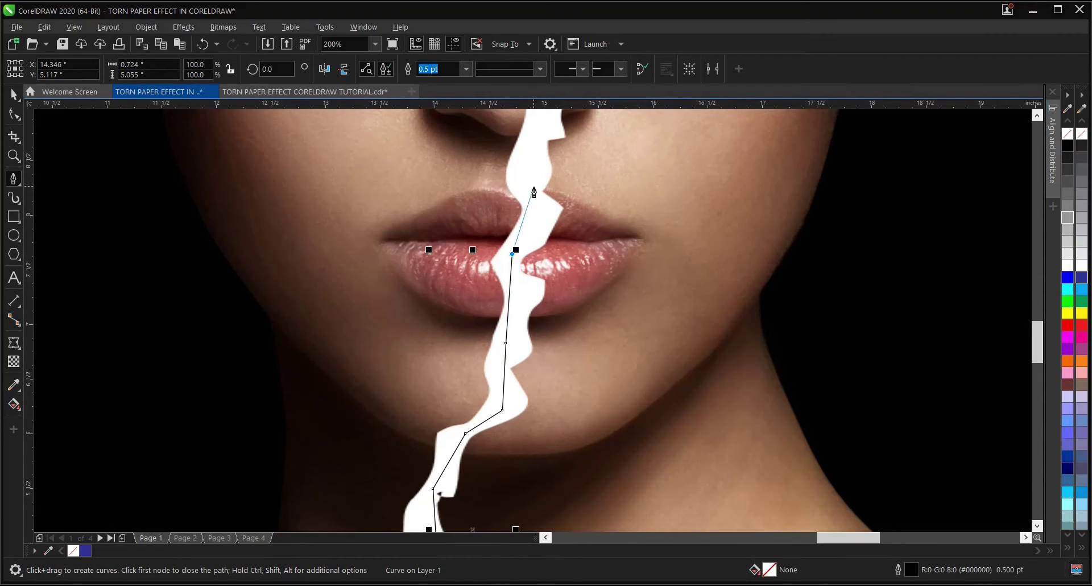
pyautogui.click(532, 178)
# Continue the Pen path inside the torn strip from just below the nose up to the bridge of the nose
pyautogui.scroll(-1, 545, 236)
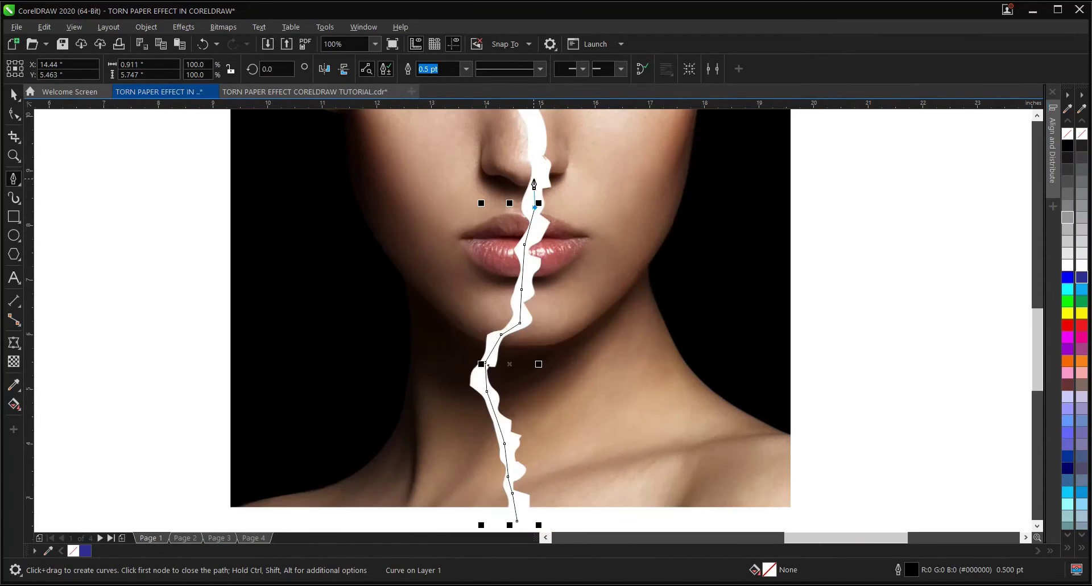
pyautogui.scroll(1, 543, 170)
pyautogui.click(544, 168)
pyautogui.scroll(-1, 544, 164)
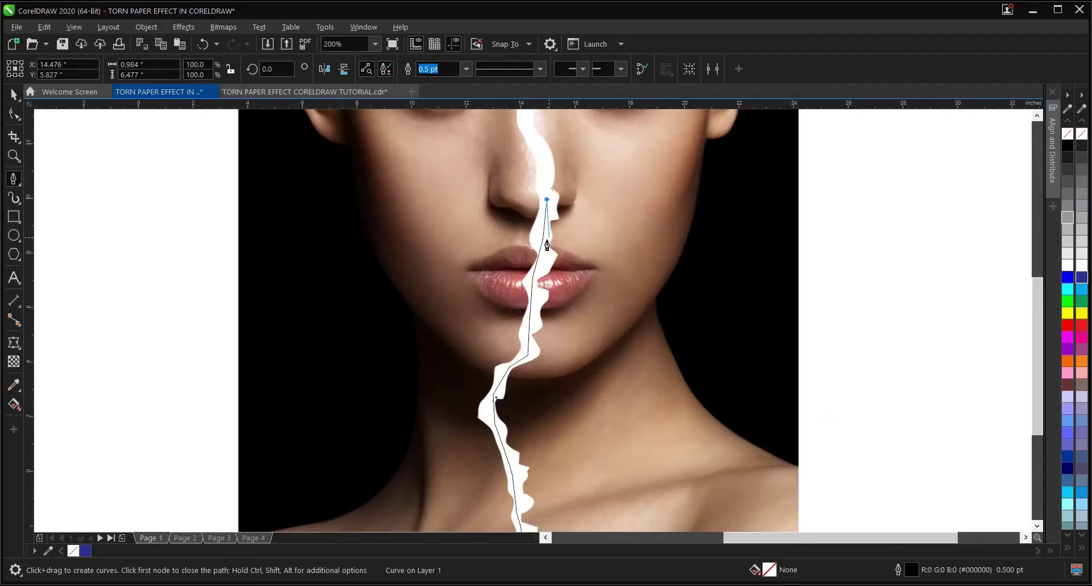
pyautogui.scroll(1, 553, 190)
pyautogui.click(518, 231)
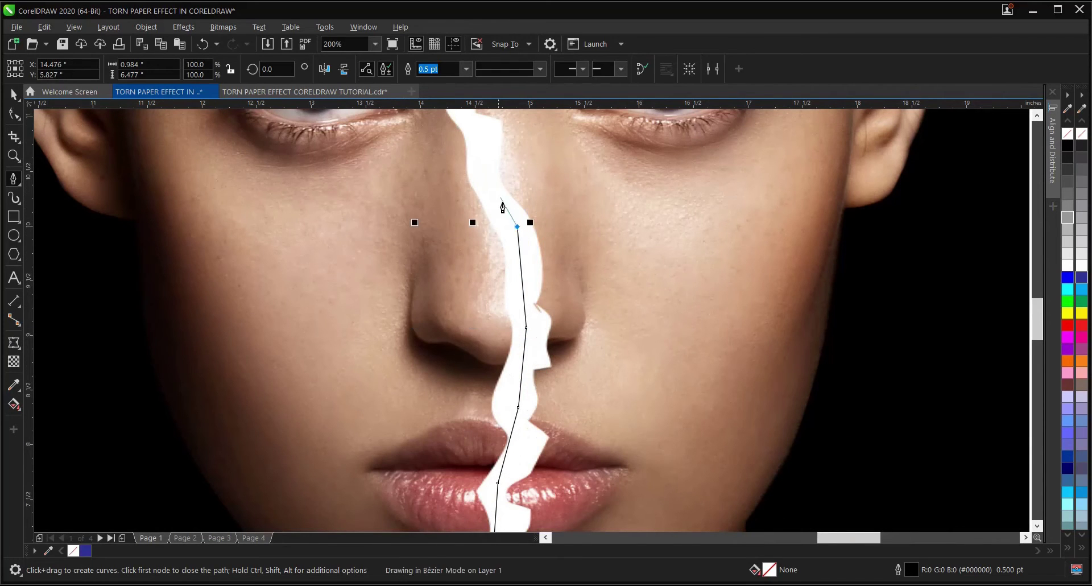
pyautogui.click(479, 161)
pyautogui.scroll(-2, 500, 307)
pyautogui.scroll(1, 487, 259)
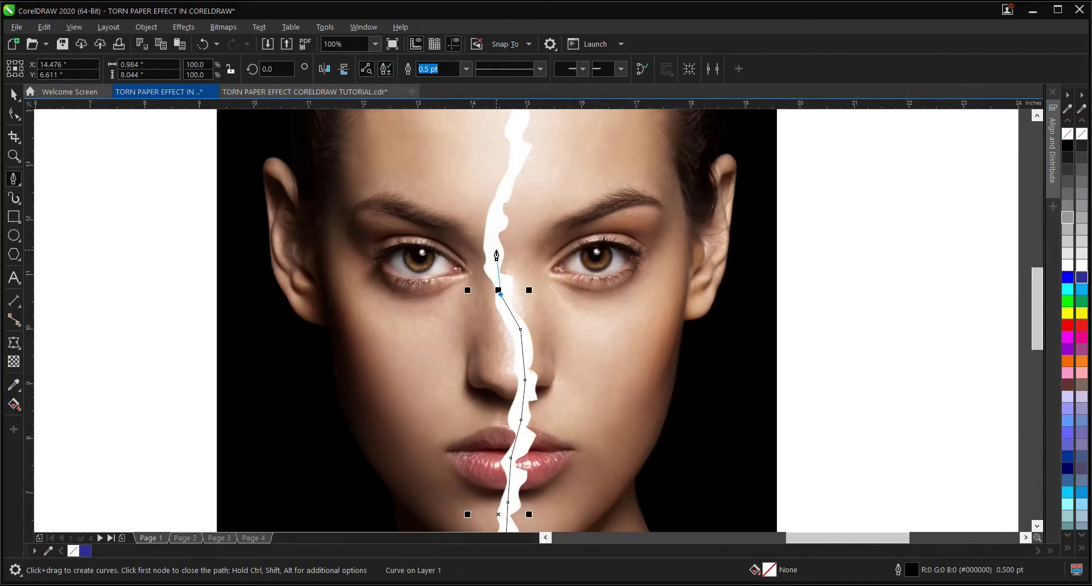
# Extend the path inside the torn strip from the nose bridge between the eyes up to the middle of the forehead
pyautogui.click(496, 256)
pyautogui.scroll(2, 495, 271)
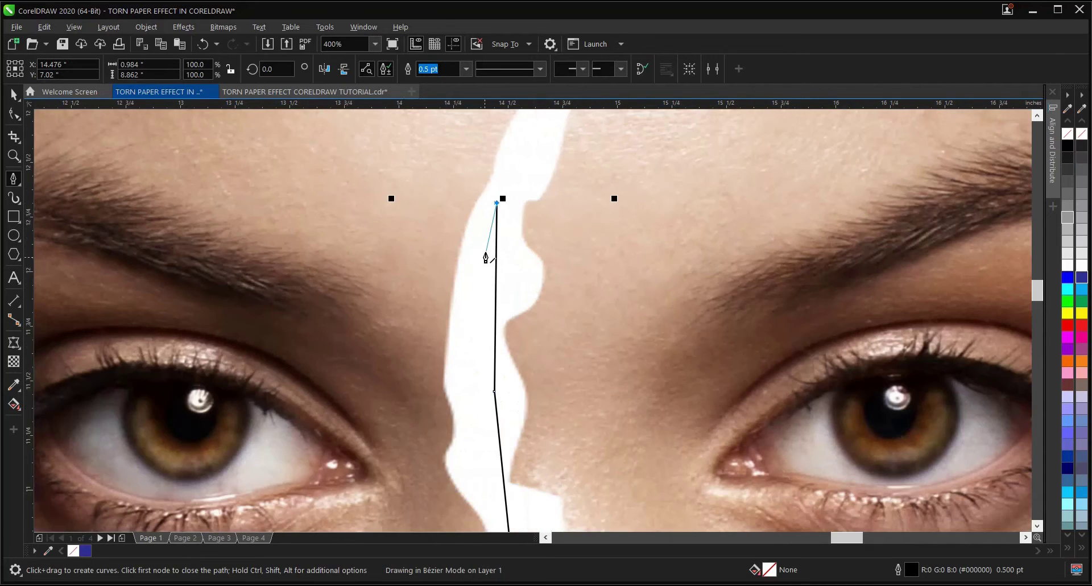
pyautogui.scroll(-2, 486, 258)
pyautogui.scroll(1, 514, 215)
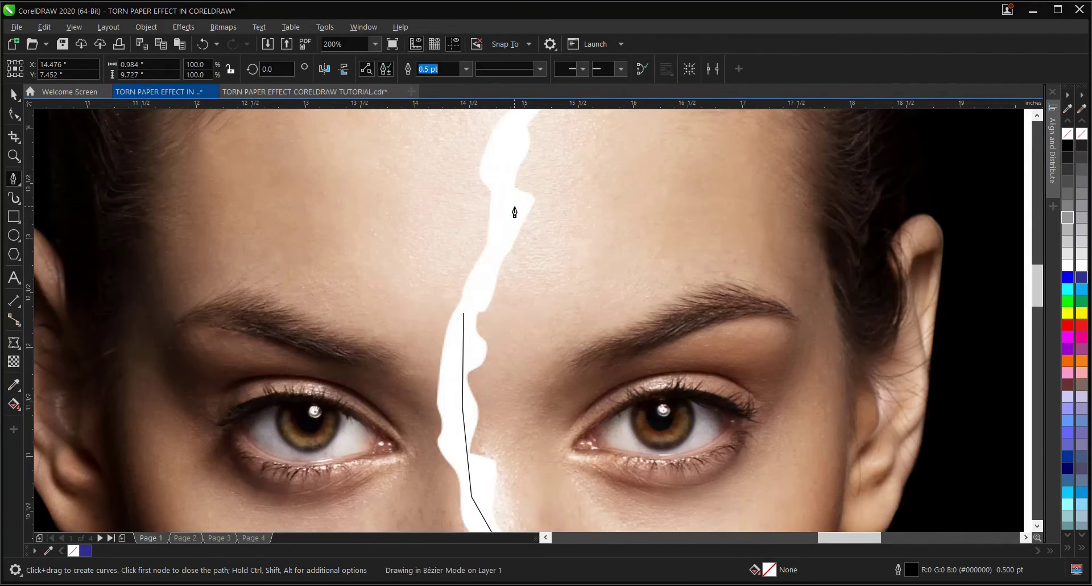
pyautogui.click(513, 207)
pyautogui.click(506, 170)
pyautogui.scroll(-1, 495, 237)
pyautogui.scroll(1, 504, 213)
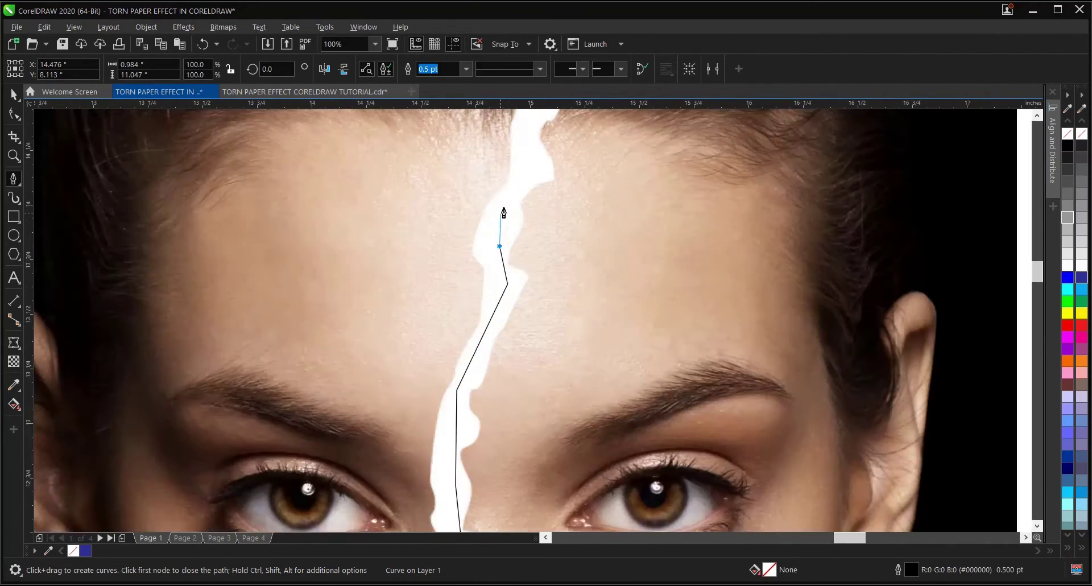
# Carry the path inside the torn strip from the forehead through the hair to just above the photo's upper edge
pyautogui.scroll(1, 503, 213)
pyautogui.click(502, 208)
pyautogui.scroll(-2, 497, 312)
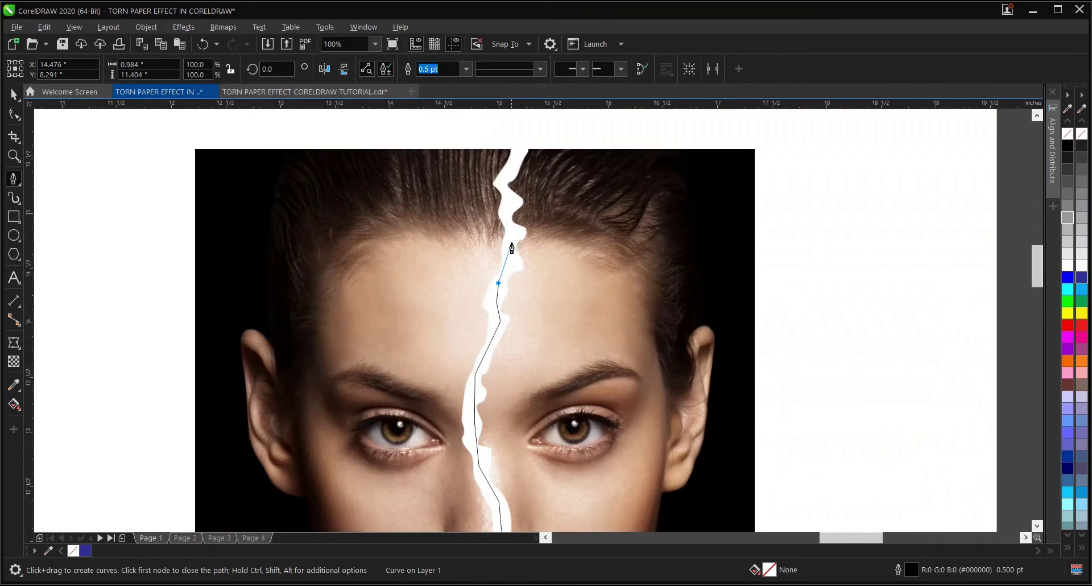
pyautogui.scroll(1, 511, 248)
pyautogui.click(513, 240)
pyautogui.click(501, 168)
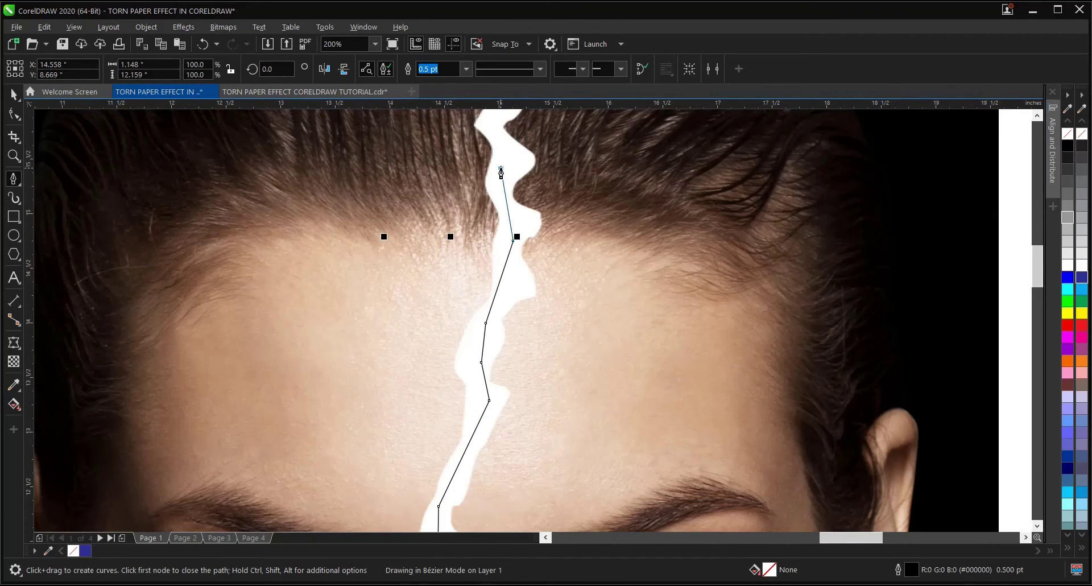
pyautogui.click(501, 122)
pyautogui.scroll(-2, 497, 224)
pyautogui.scroll(1, 529, 234)
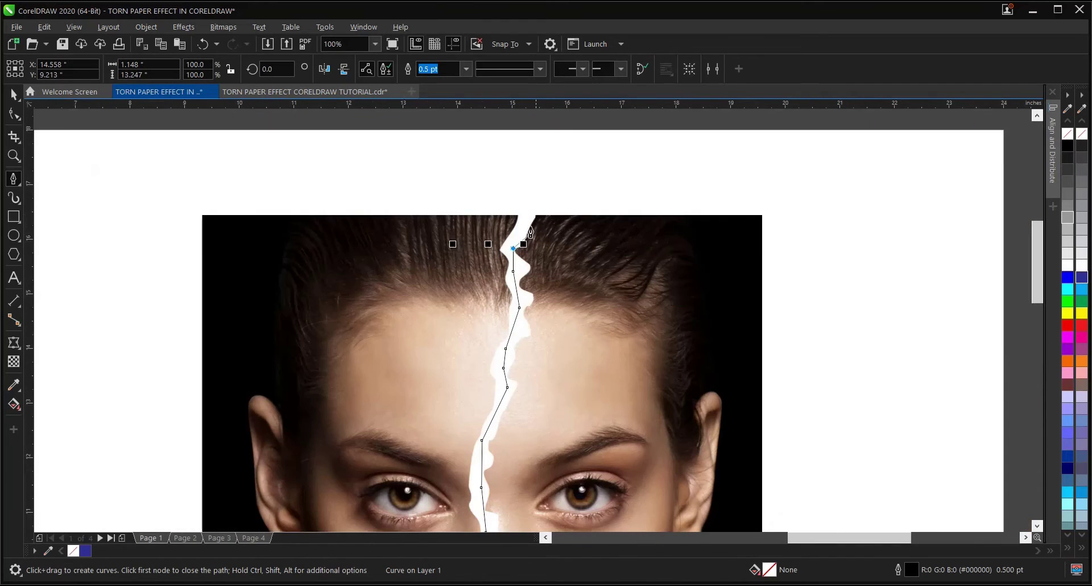
pyautogui.click(529, 217)
pyautogui.click(523, 204)
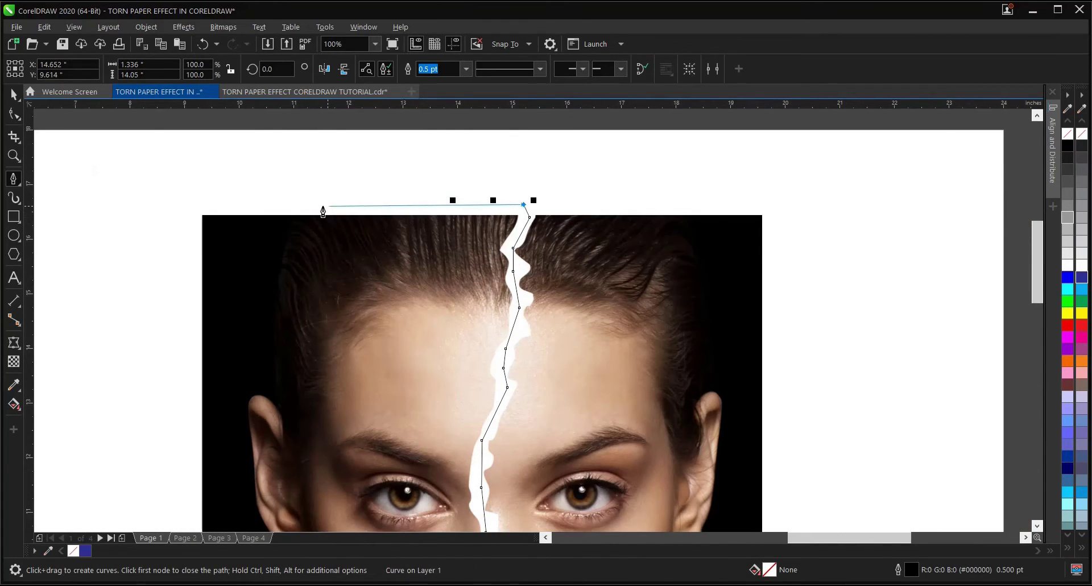
# Run the path outside the photo around the portrait's left half and close it at the starting node below the strip
pyautogui.click(166, 215)
pyautogui.scroll(-4, 183, 261)
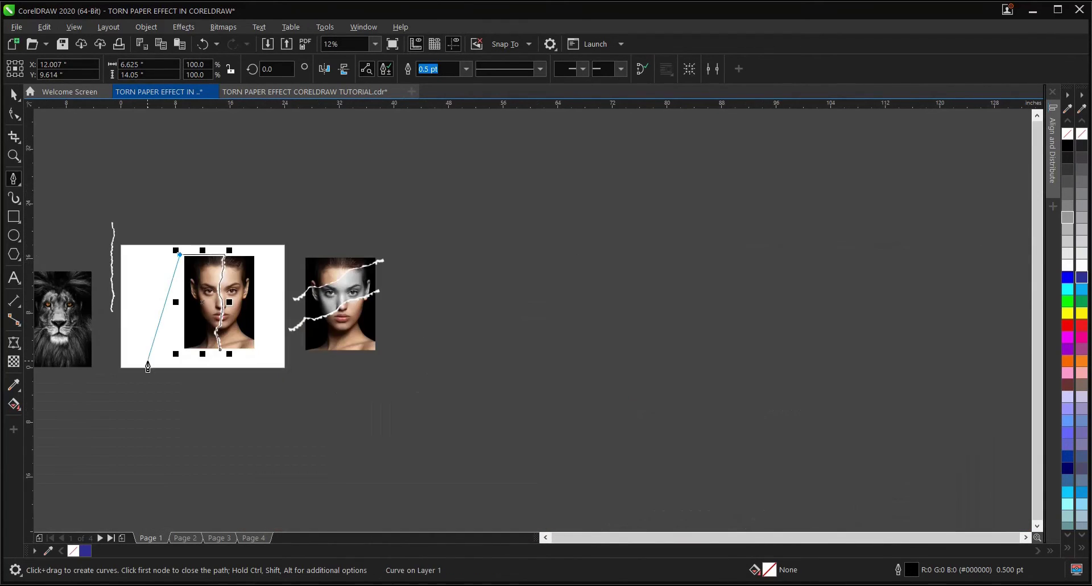
pyautogui.scroll(3, 189, 339)
pyautogui.click(253, 310)
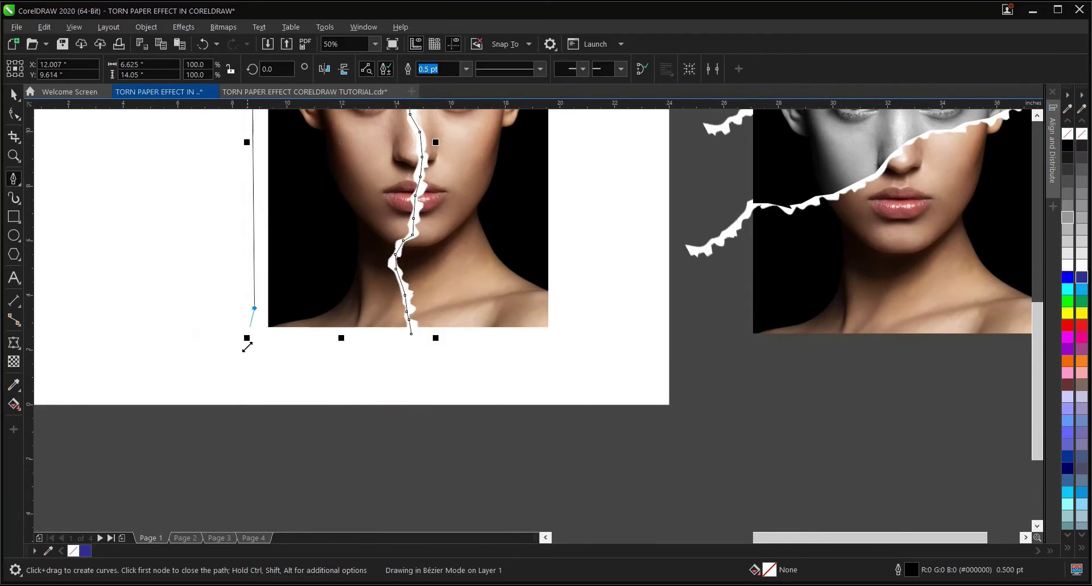
pyautogui.scroll(1, 257, 354)
pyautogui.click(269, 343)
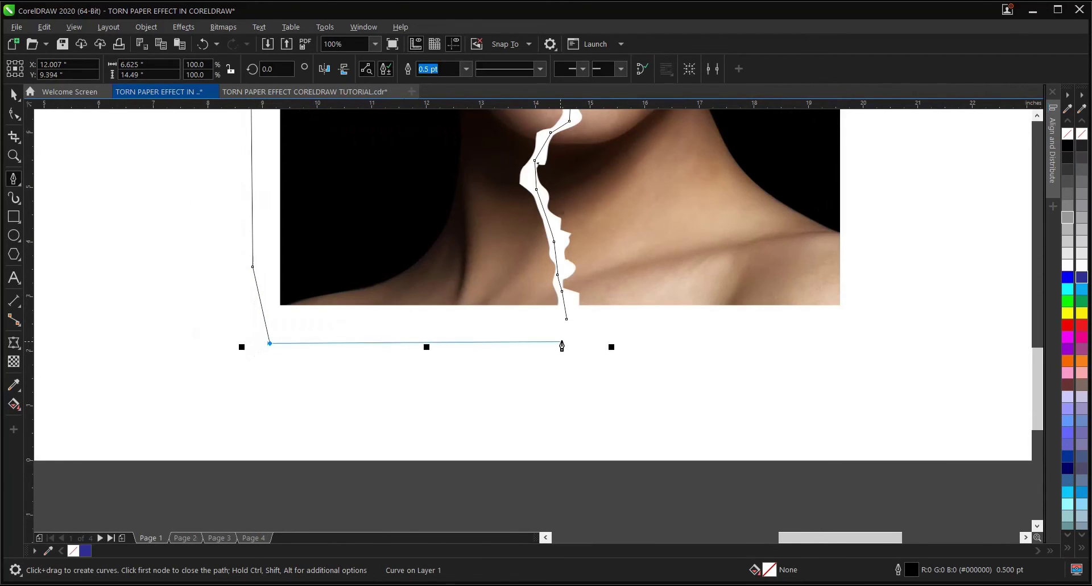
pyautogui.scroll(2, 563, 343)
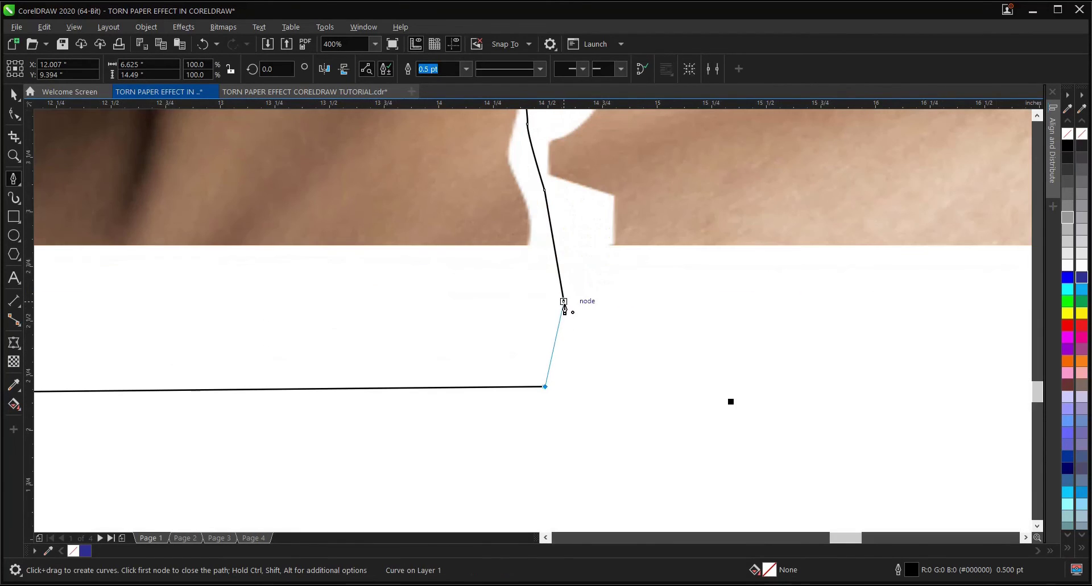
pyautogui.click(545, 386)
pyautogui.scroll(-4, 535, 427)
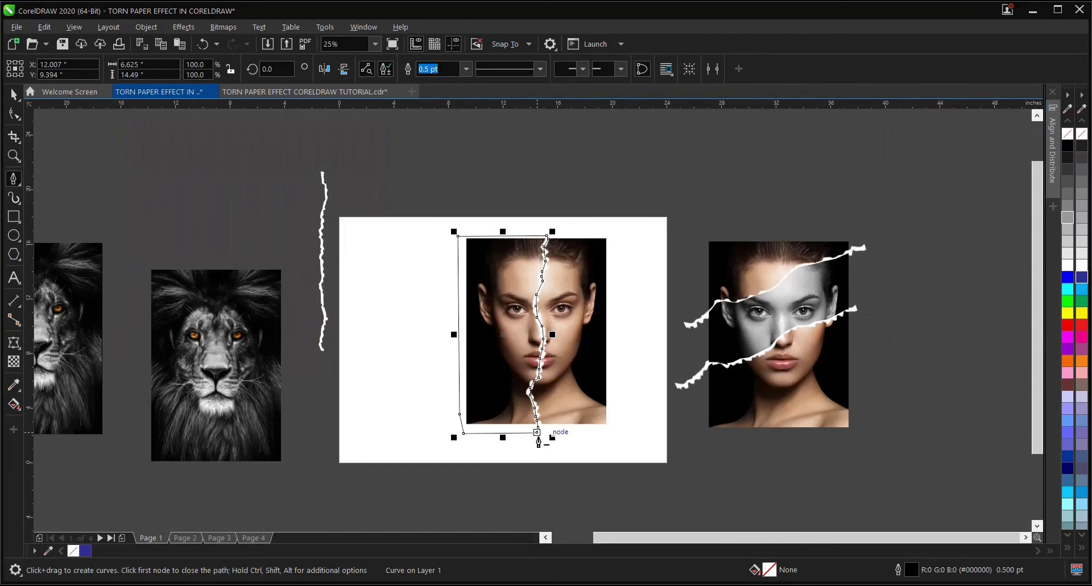
# PowerClip the full lion photo inside the closed path covering the portrait's left half
pyautogui.click(13, 94)
pyautogui.click(412, 199)
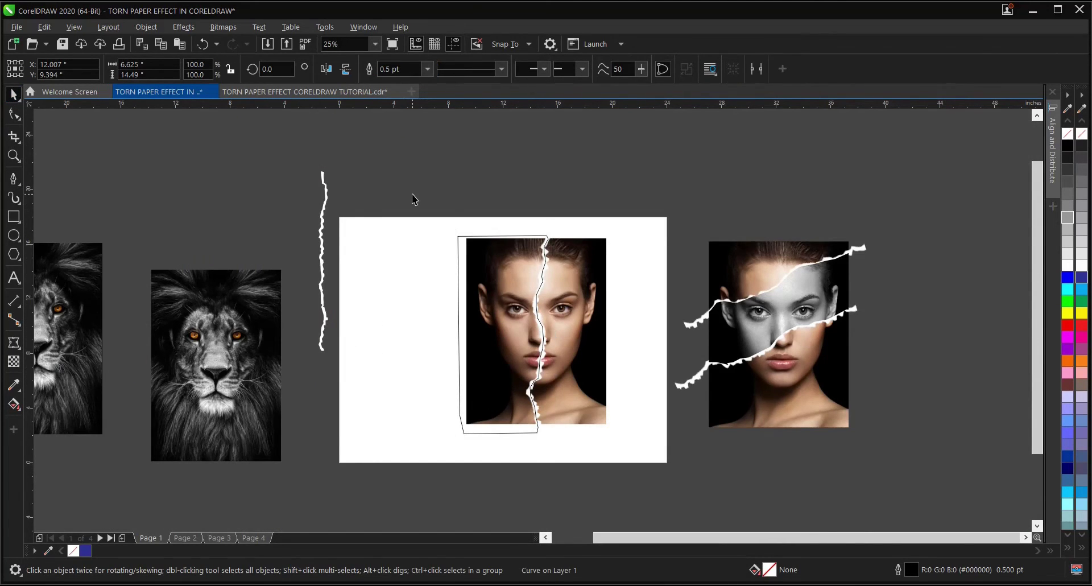
pyautogui.click(595, 302)
pyautogui.click(643, 306)
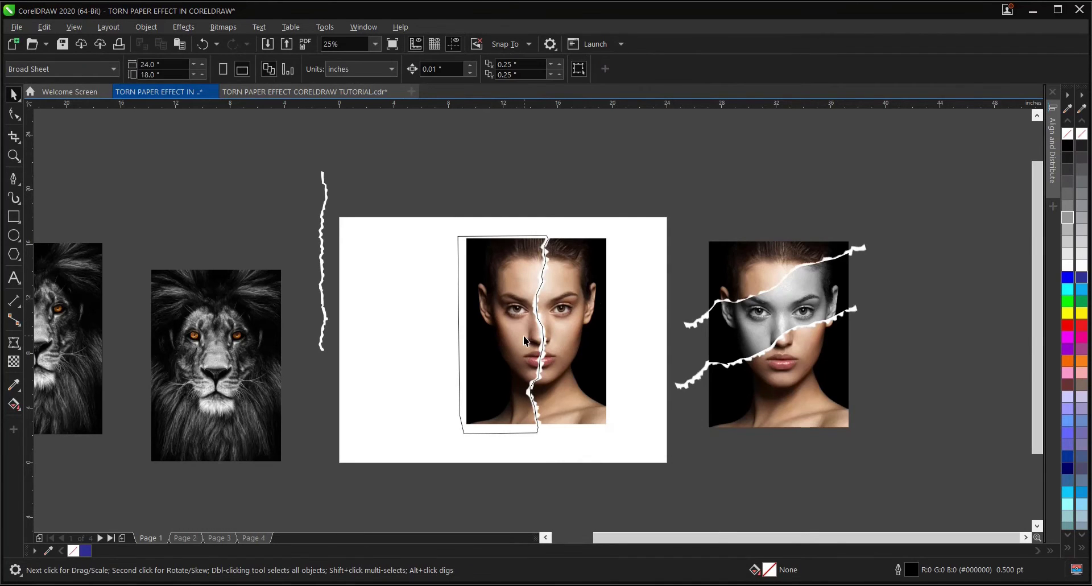
pyautogui.scroll(2, 523, 335)
pyautogui.scroll(-2, 521, 338)
pyautogui.scroll(2, 519, 349)
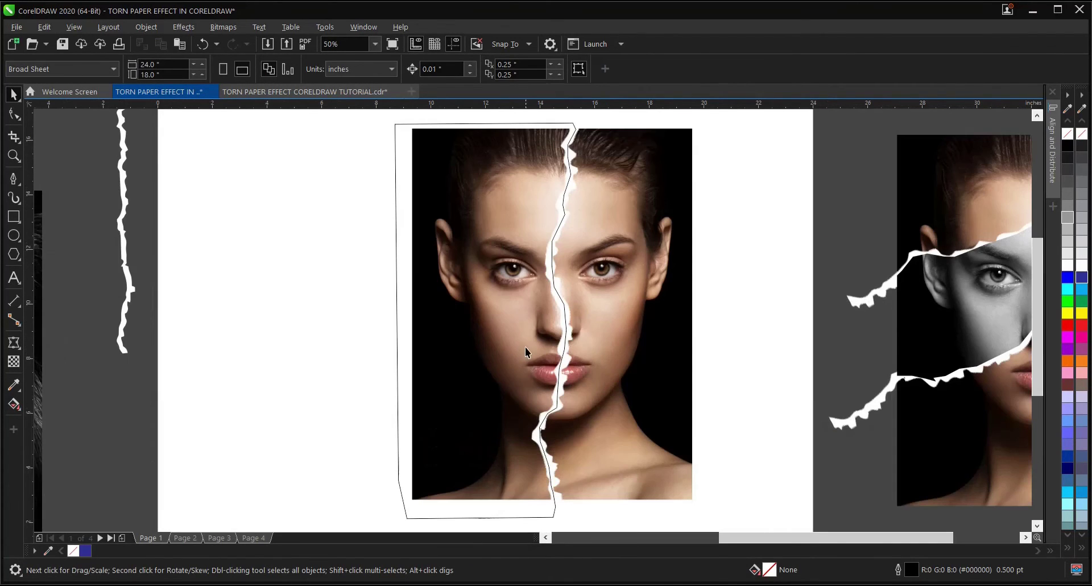
pyautogui.scroll(-2, 486, 302)
pyautogui.click(194, 342)
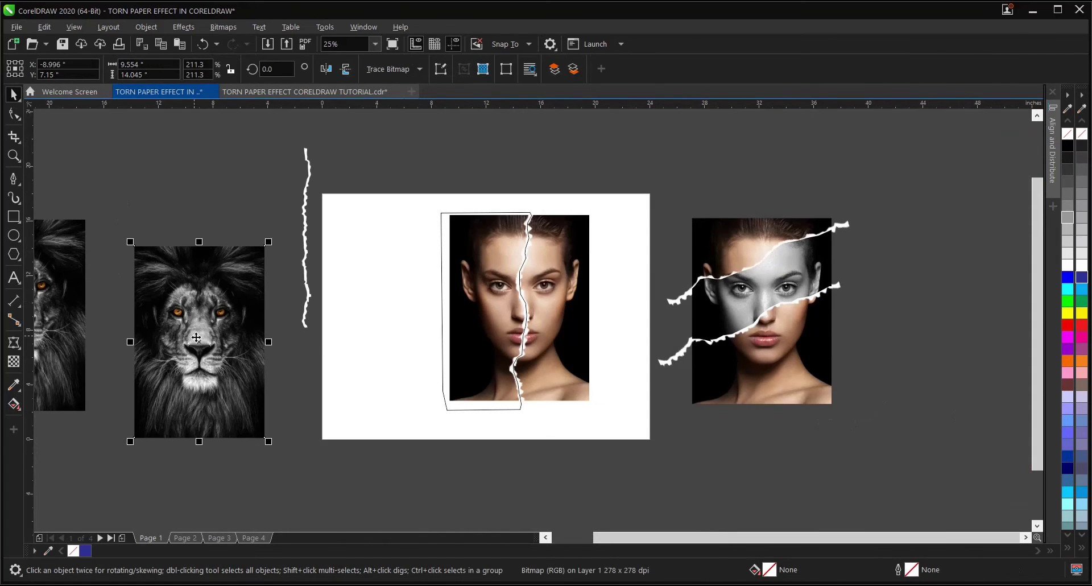
pyautogui.moveTo(202, 342); pyautogui.dragTo(493, 309)
pyautogui.click(545, 352)
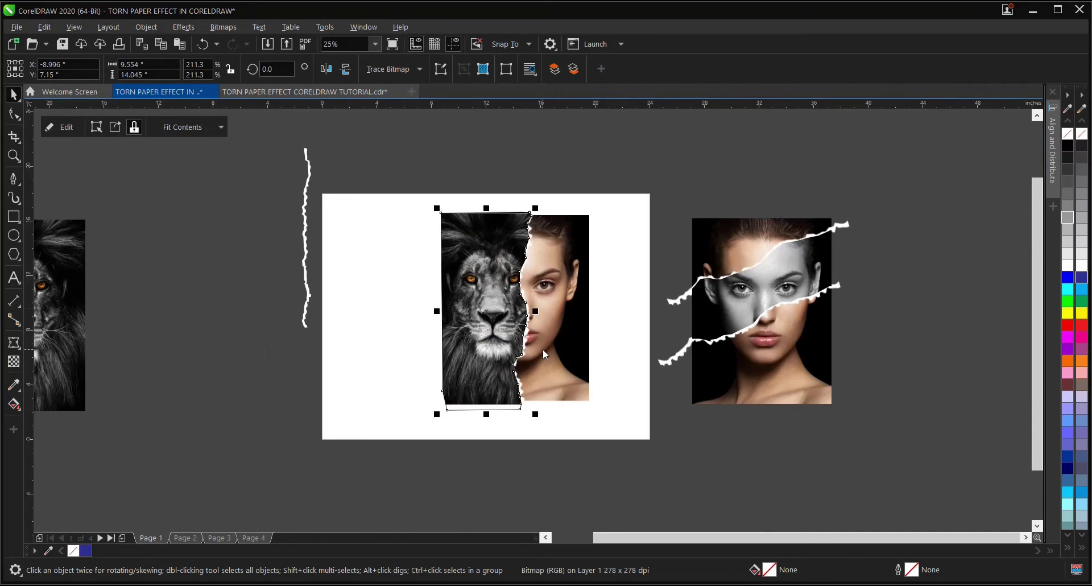
# Edit the PowerClip contents, shifting the lion right and slightly up so the tear runs down the middle of its face, and finish editing
pyautogui.scroll(1, 497, 335)
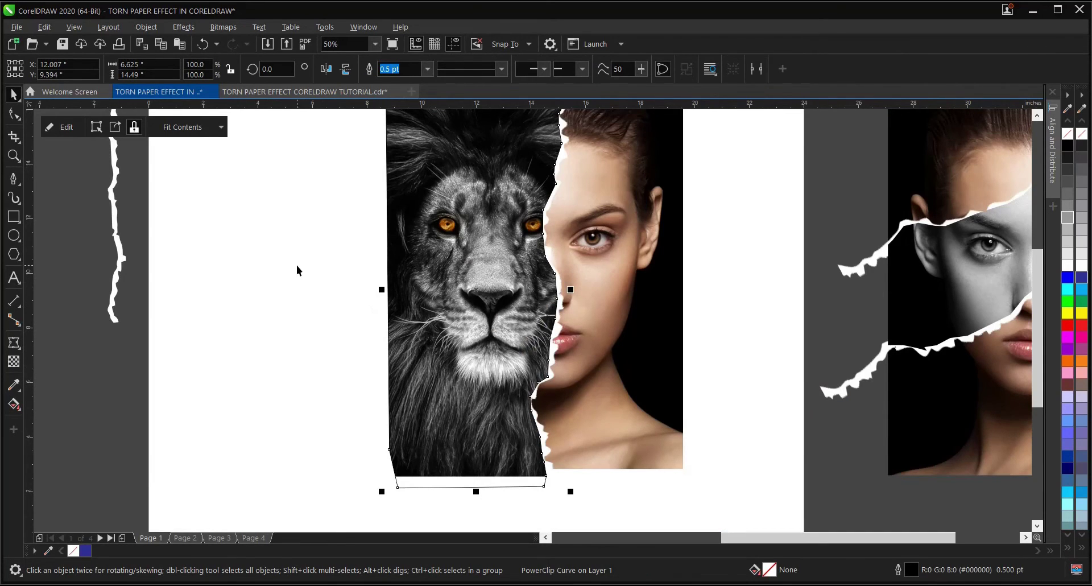
pyautogui.click(66, 127)
pyautogui.click(467, 287)
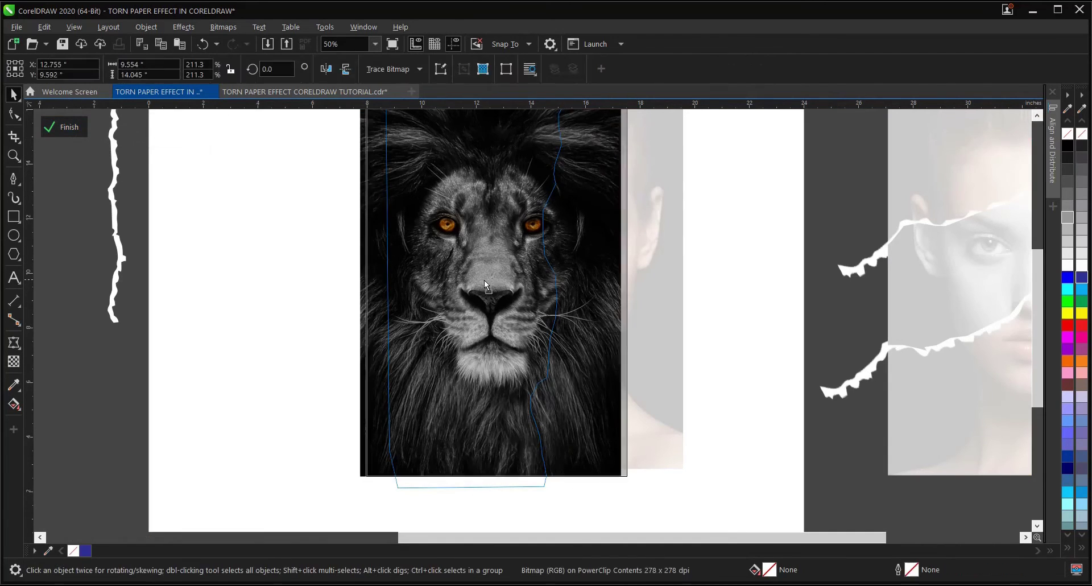
pyautogui.moveTo(478, 281)
pyautogui.mouseDown()
pyautogui.moveTo(499, 286)
pyautogui.moveTo(522, 273)
pyautogui.moveTo(492, 277)
pyautogui.mouseUp()
pyautogui.scroll(-1, 506, 310)
pyautogui.scroll(1, 507, 293)
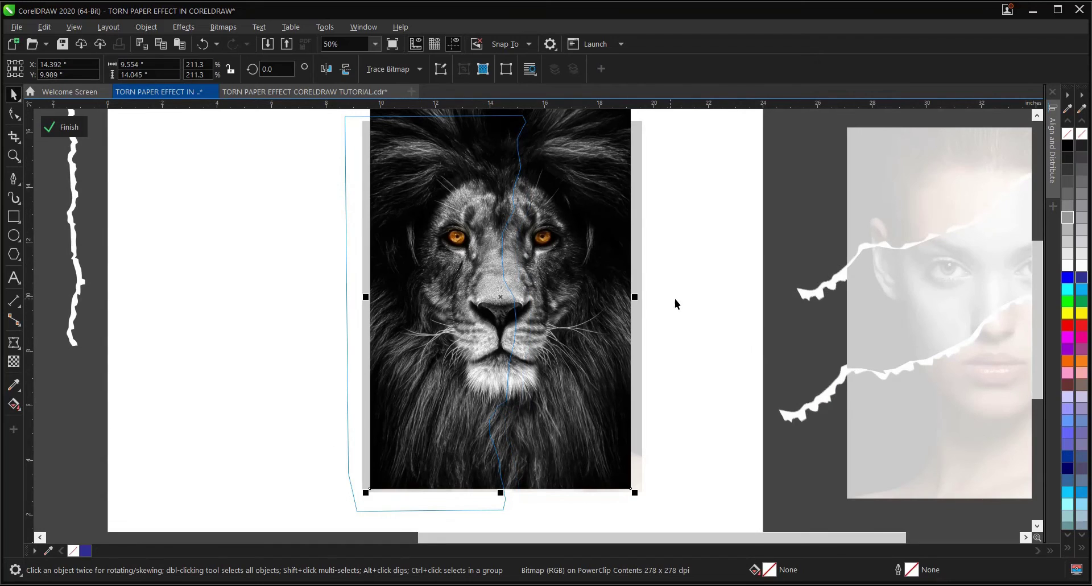
pyautogui.keyDown('ctrl'); pyautogui.click(674, 298); pyautogui.keyUp('ctrl')
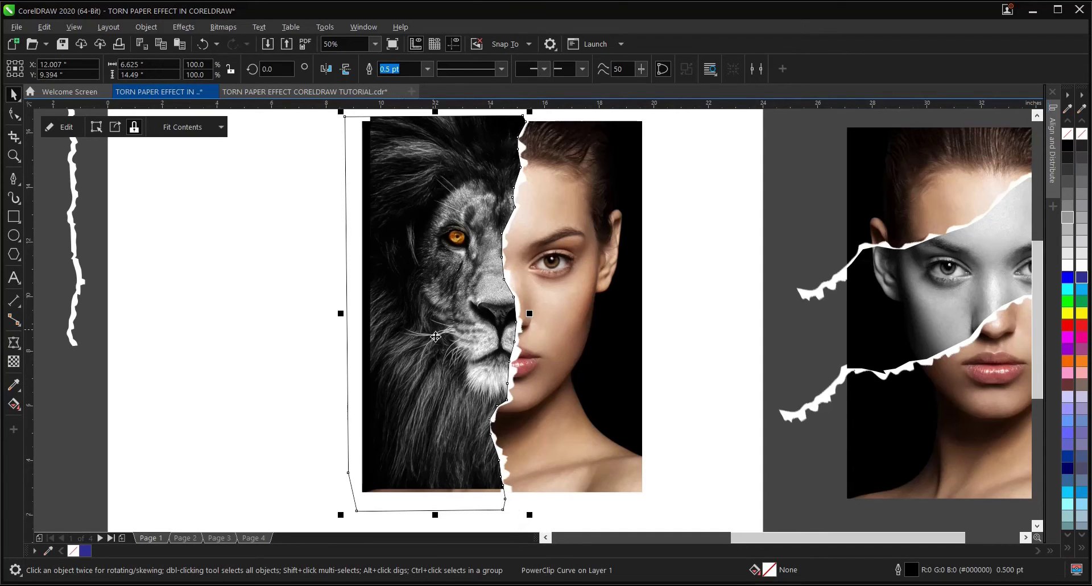
# Select the lion within its PowerClip, enlarge it proportionally to about 9.89 by 14.54 inches, and lower it slightly
pyautogui.click(467, 250)
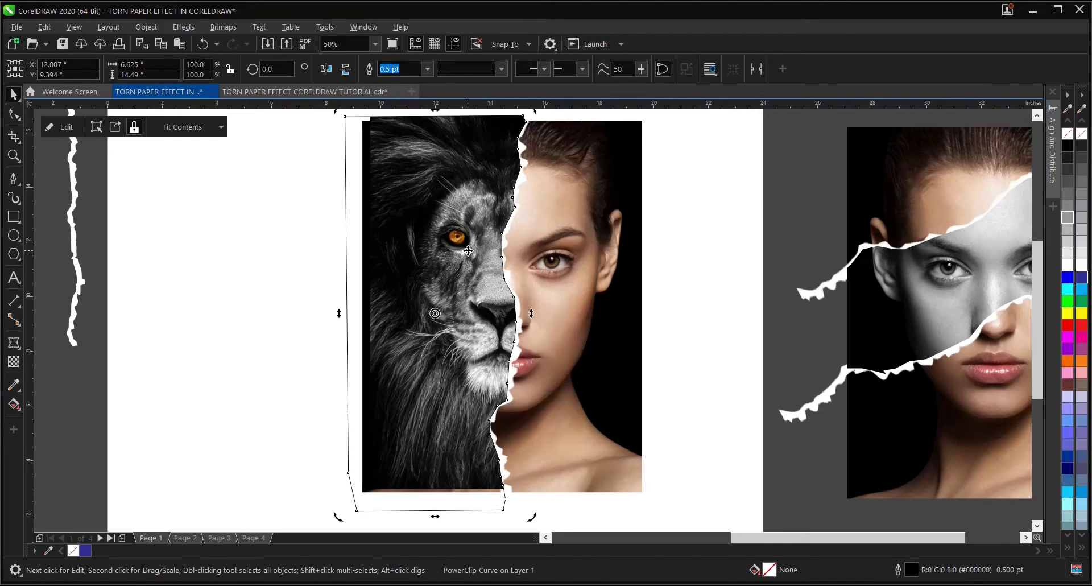
pyautogui.click(459, 281)
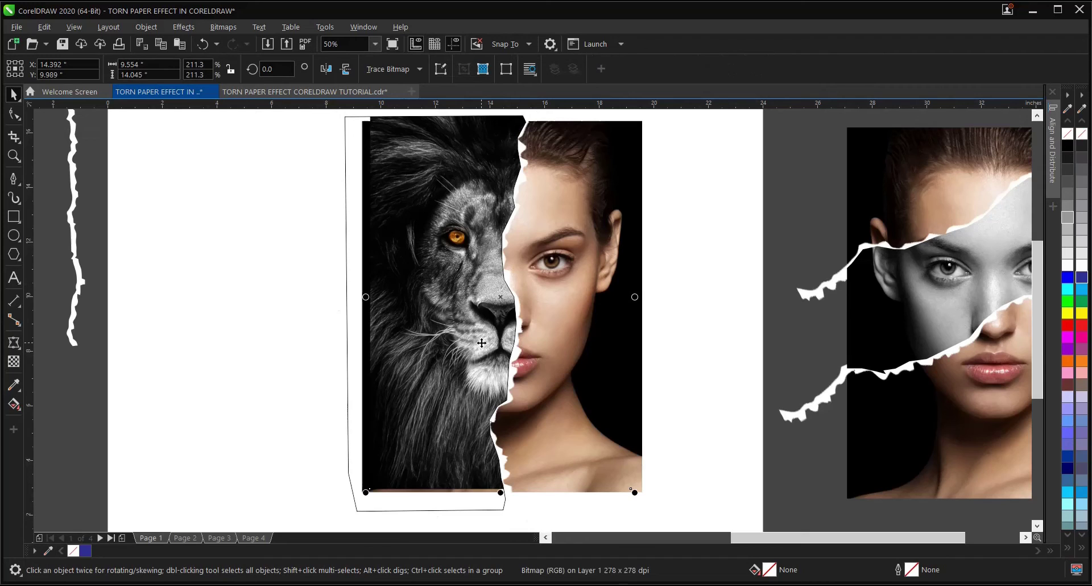
pyautogui.moveTo(634, 494); pyautogui.dragTo(643, 510)
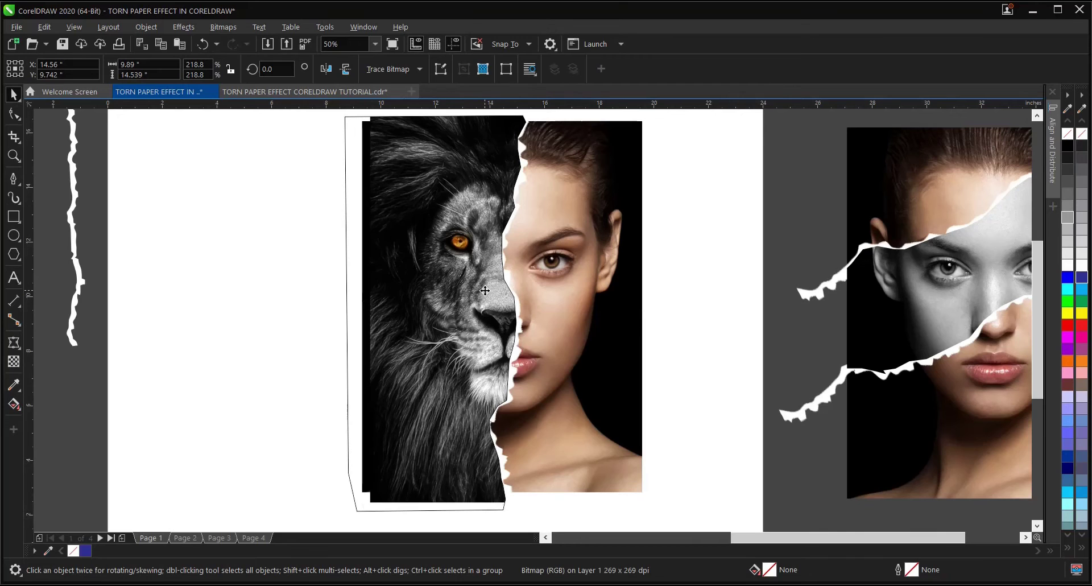
pyautogui.moveTo(485, 290); pyautogui.dragTo(483, 298)
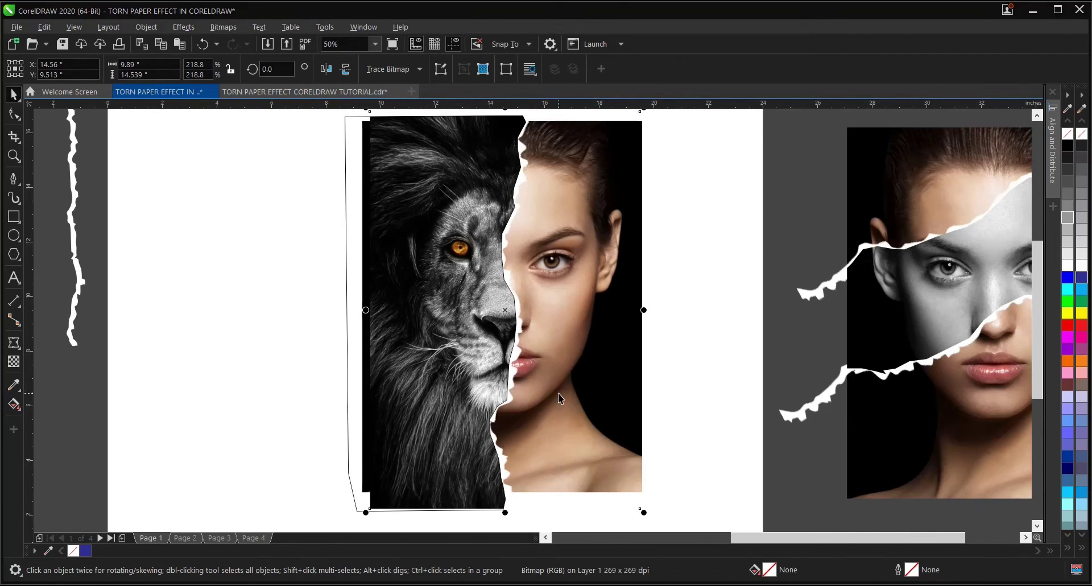
# Enlarge the clipped lion photo from its centre to about 10.06 by 14.78 inches
pyautogui.scroll(-1, 558, 394)
pyautogui.scroll(1, 561, 290)
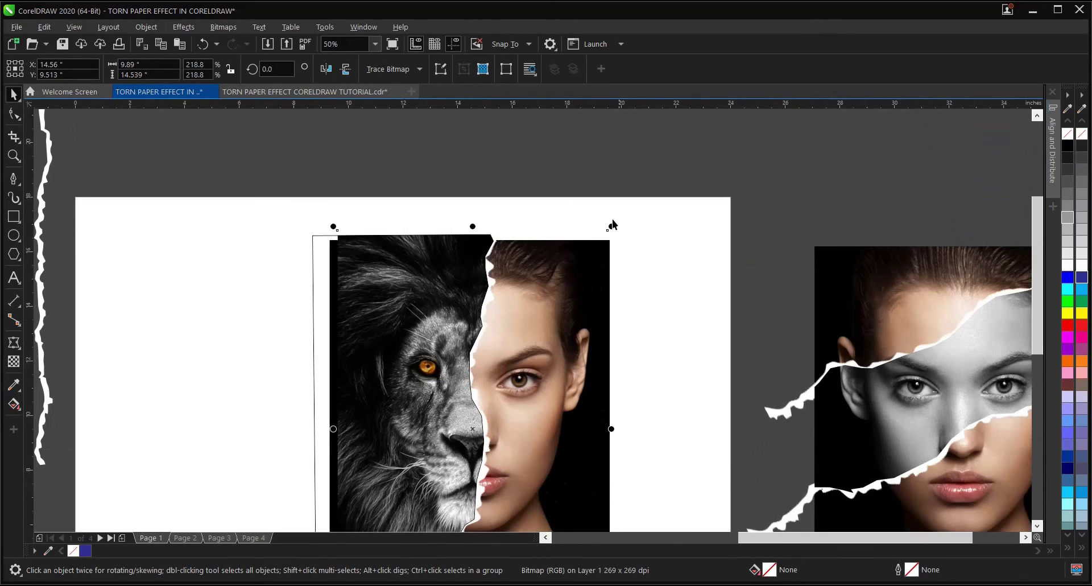
pyautogui.moveTo(611, 225); pyautogui.dragTo(614, 222)
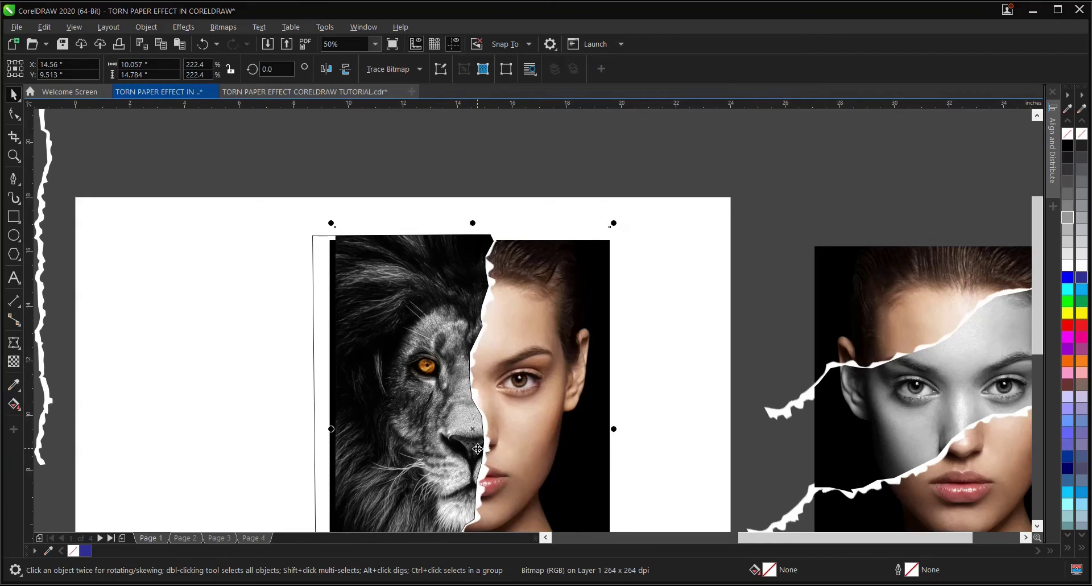
pyautogui.scroll(1, 477, 449)
pyautogui.scroll(-1, 483, 374)
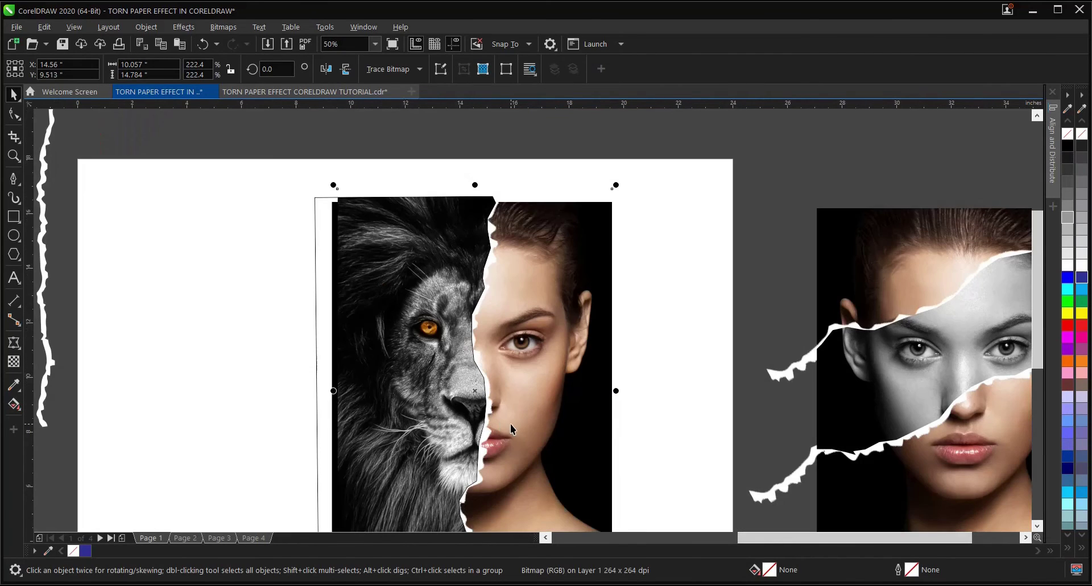
# Select the lion's PowerClip frame and remove its outline
pyautogui.click(340, 206)
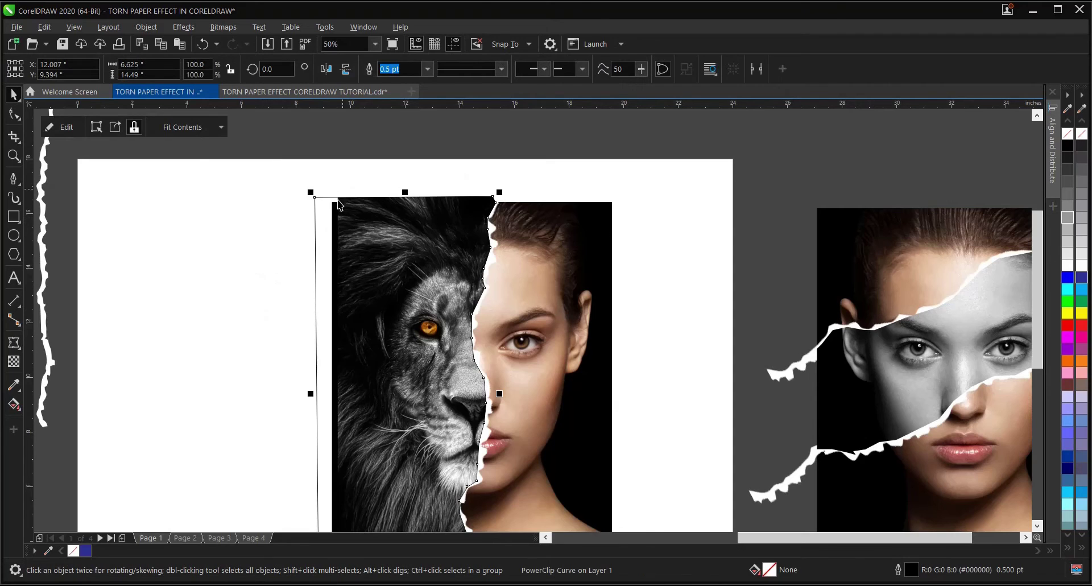
pyautogui.scroll(-1, 353, 166)
pyautogui.scroll(1, 352, 320)
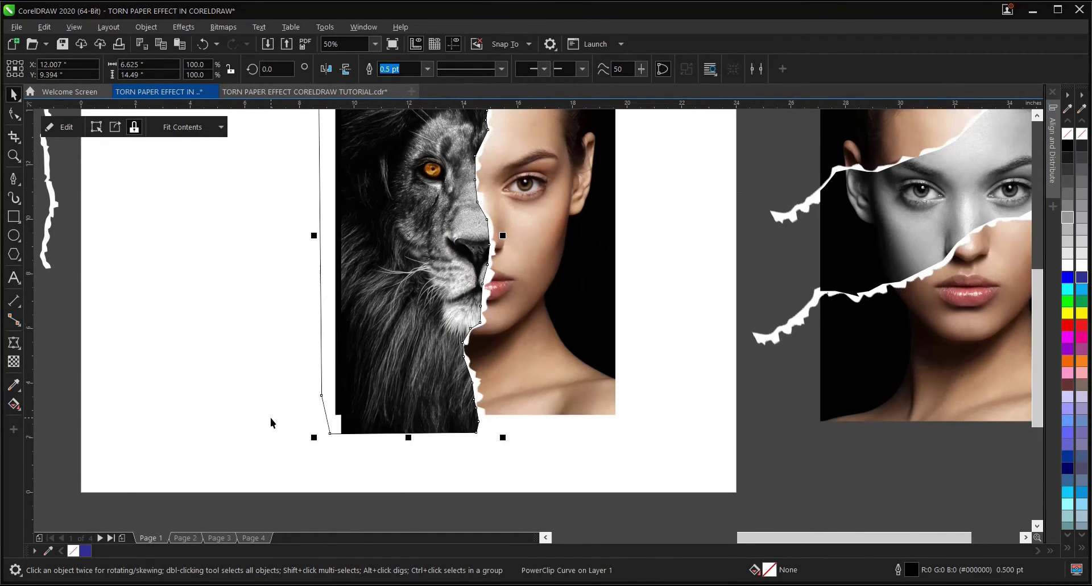
pyautogui.rightClick(72, 550)
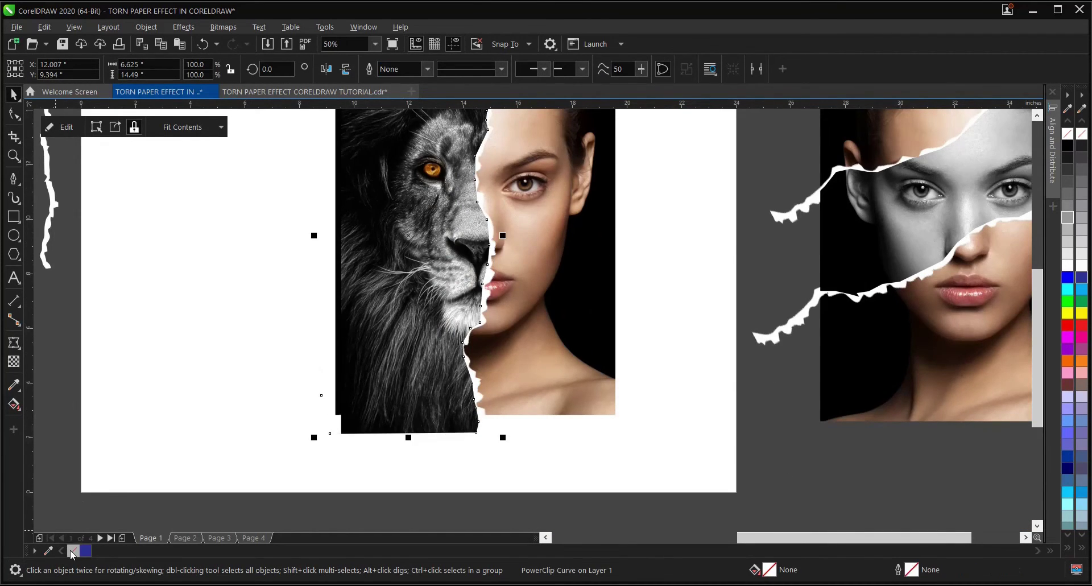
# Draw a rectangle about 10.26 by 13.61 inches over the lion and portrait composition, matching the portrait photo's bounds
pyautogui.click(220, 449)
pyautogui.scroll(-1, 358, 449)
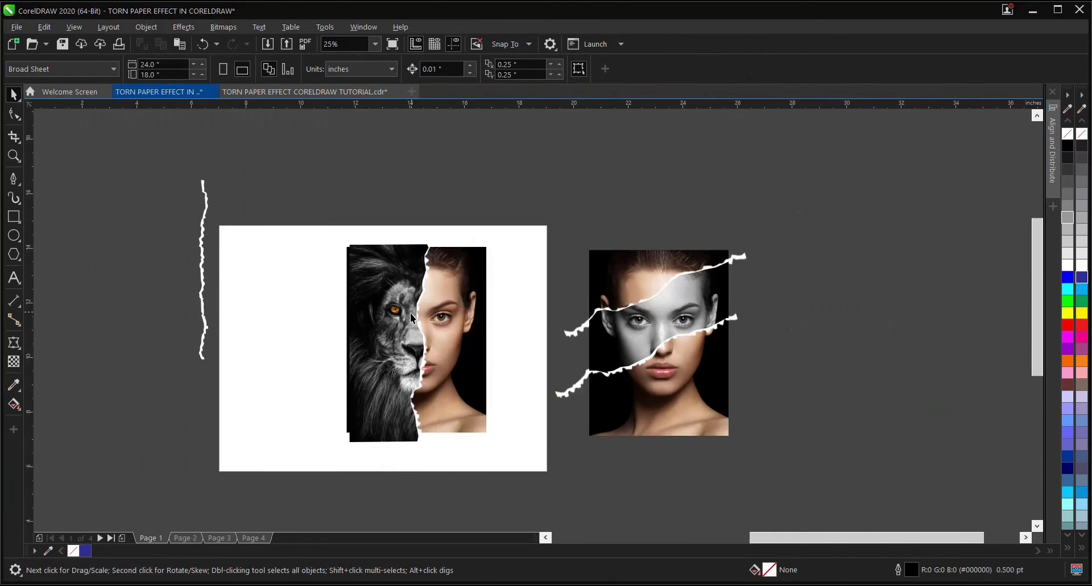
pyautogui.scroll(1, 412, 300)
pyautogui.scroll(-1, 402, 261)
pyautogui.scroll(1, 410, 314)
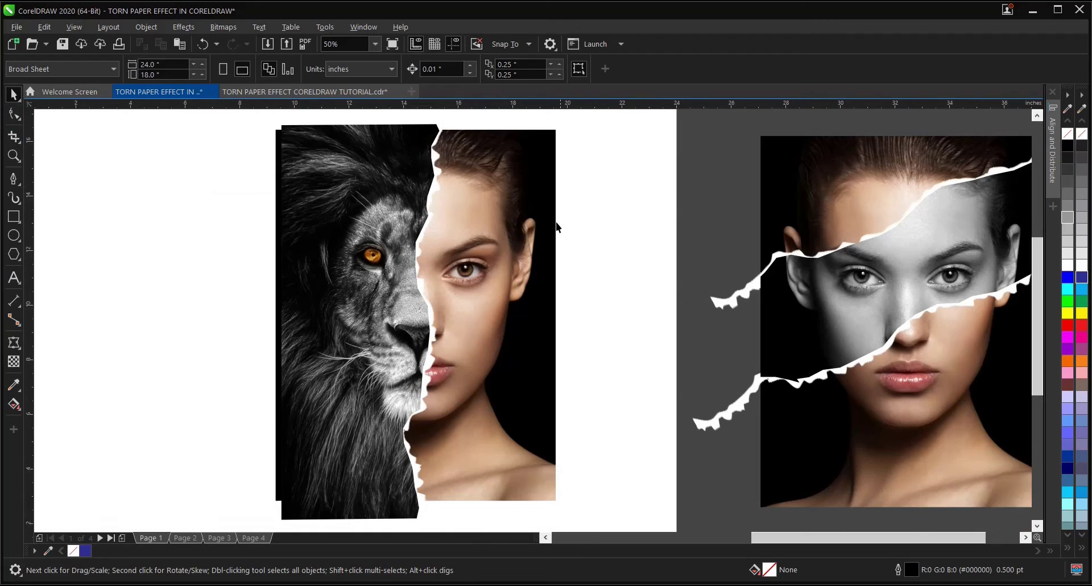
pyautogui.click(374, 272)
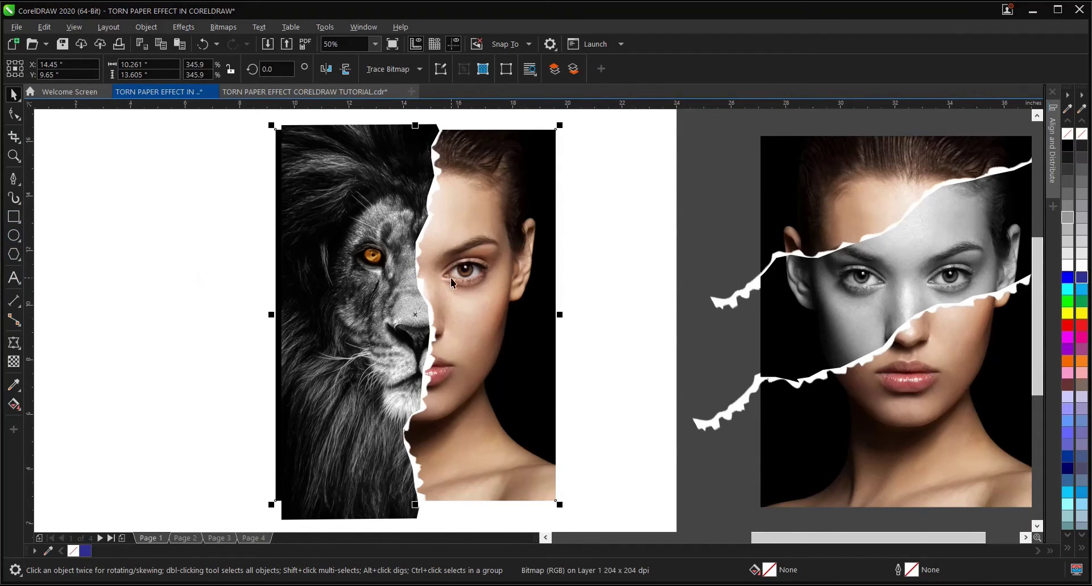
pyautogui.click(587, 244)
pyautogui.click(14, 216)
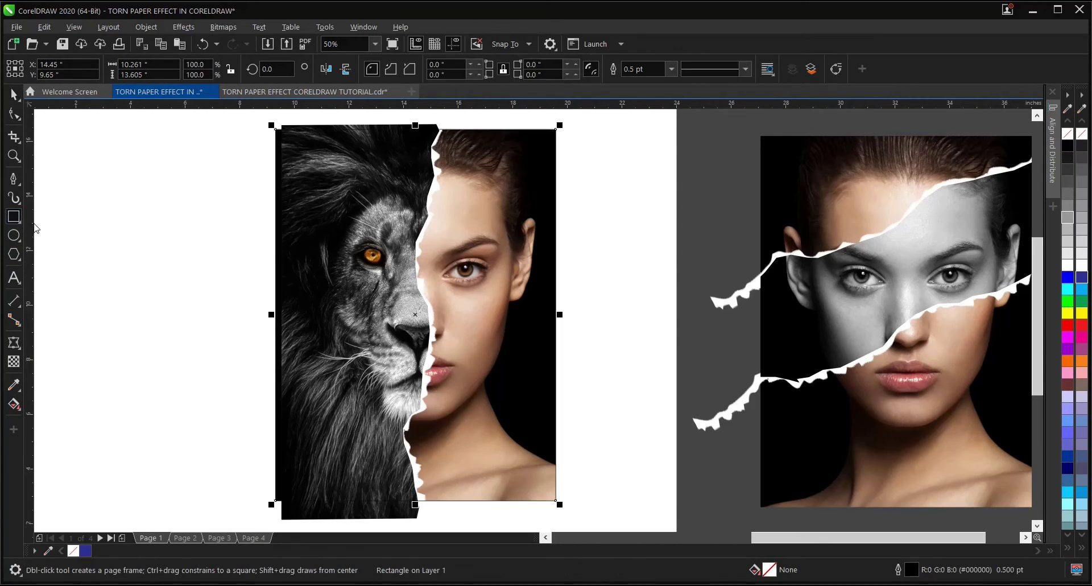
pyautogui.click(14, 94)
pyautogui.click(575, 310)
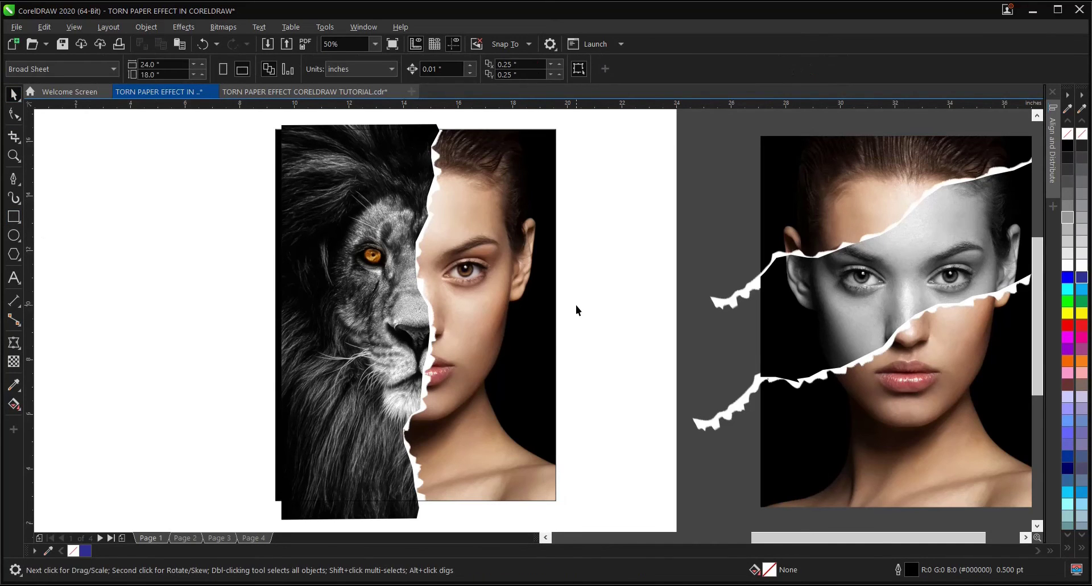
# Move the rectangle left to uncover most of the composition, and shift the loose vertical torn strip farther from the page
pyautogui.click(302, 289)
pyautogui.scroll(-2, 403, 338)
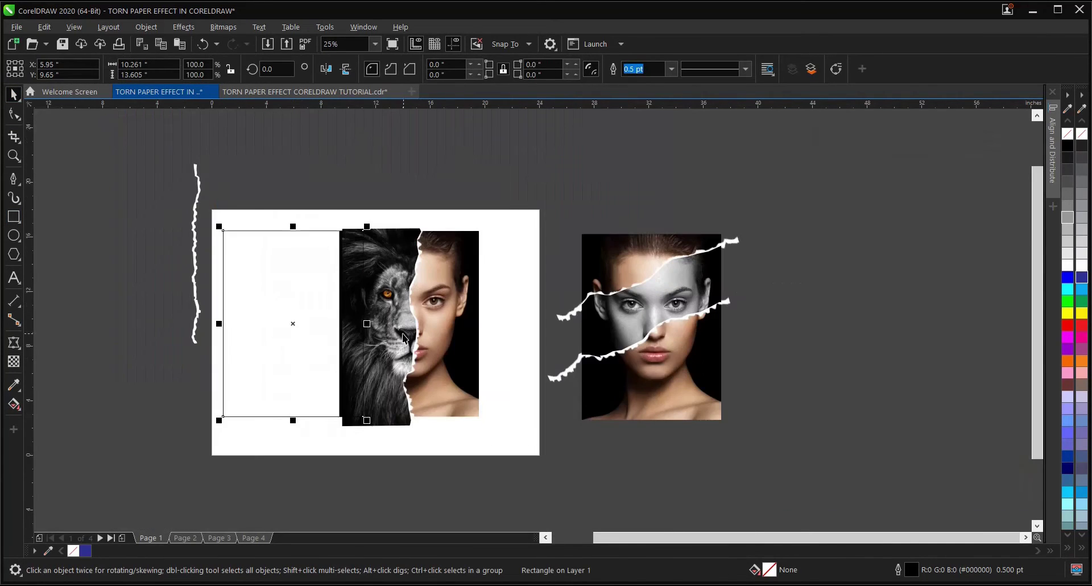
pyautogui.moveTo(300, 322); pyautogui.dragTo(260, 330)
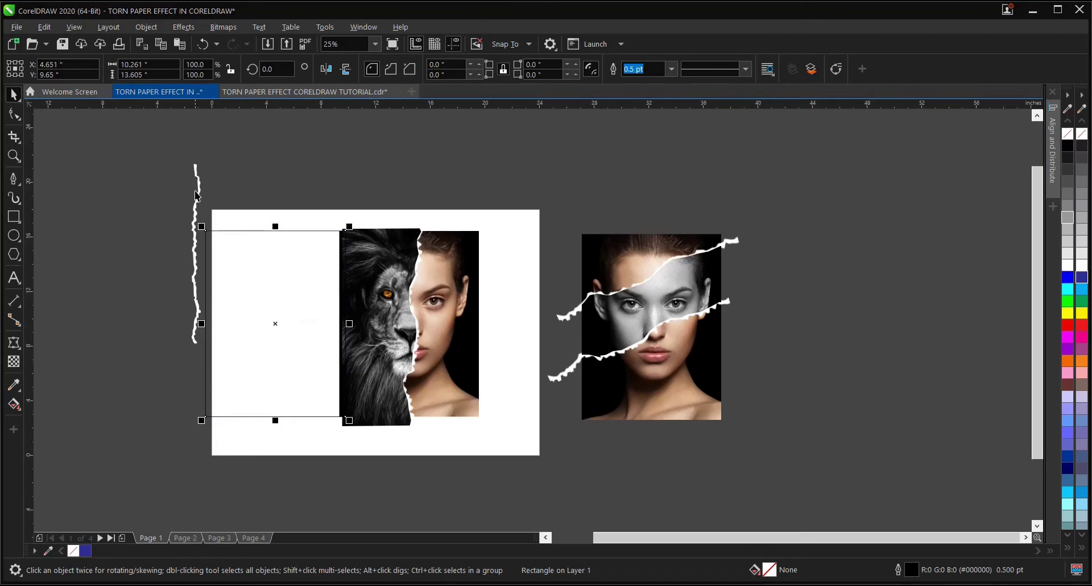
pyautogui.moveTo(200, 195); pyautogui.dragTo(133, 182)
# Group the three objects of the lion and portrait composition and PowerClip the group inside the empty rectangle
pyautogui.moveTo(321, 198); pyautogui.dragTo(513, 436)
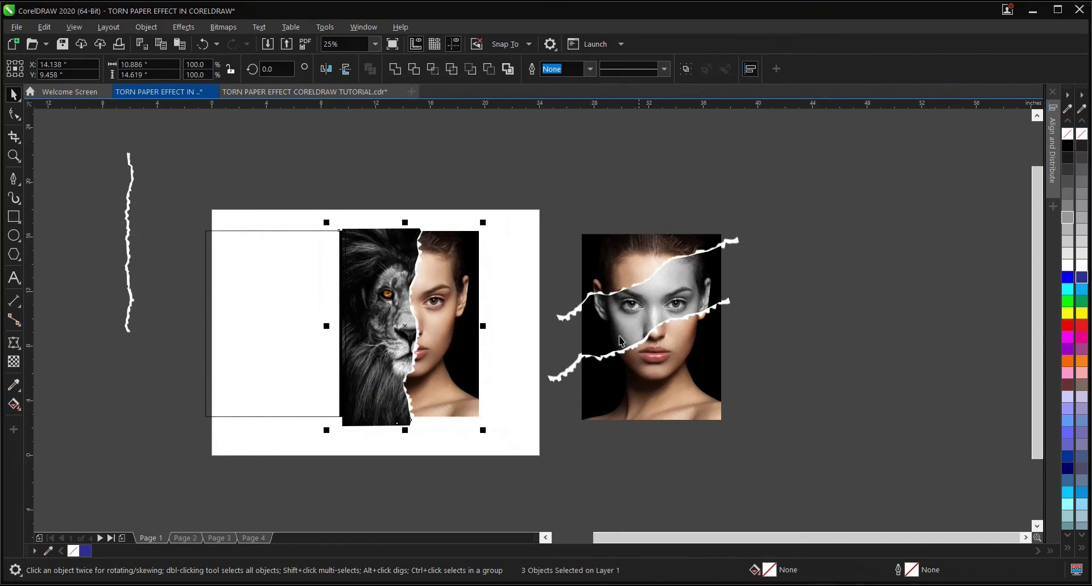
pyautogui.click(686, 69)
pyautogui.rightClick(419, 307)
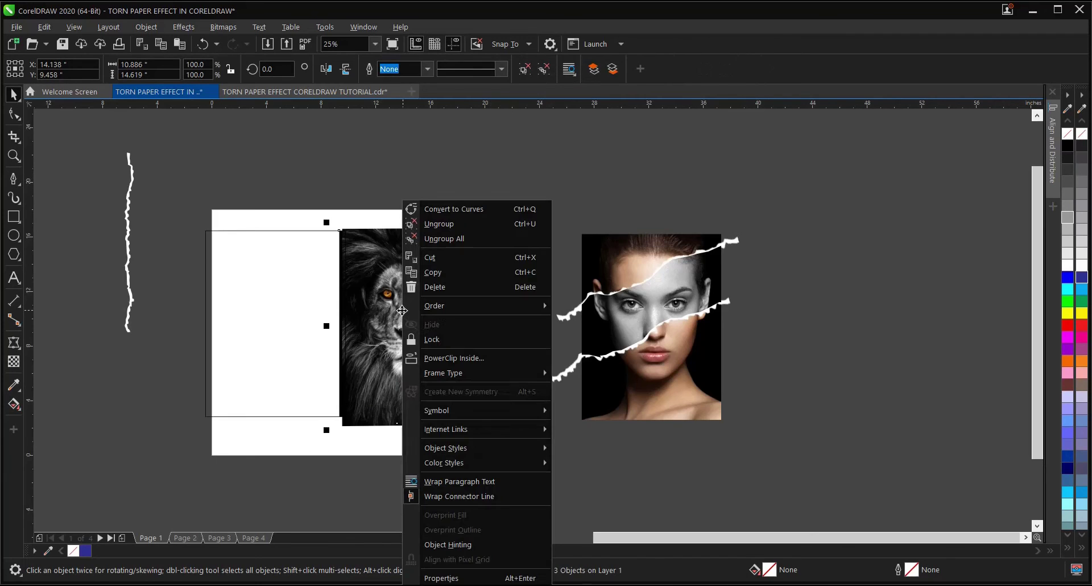
pyautogui.click(454, 358)
pyautogui.click(299, 350)
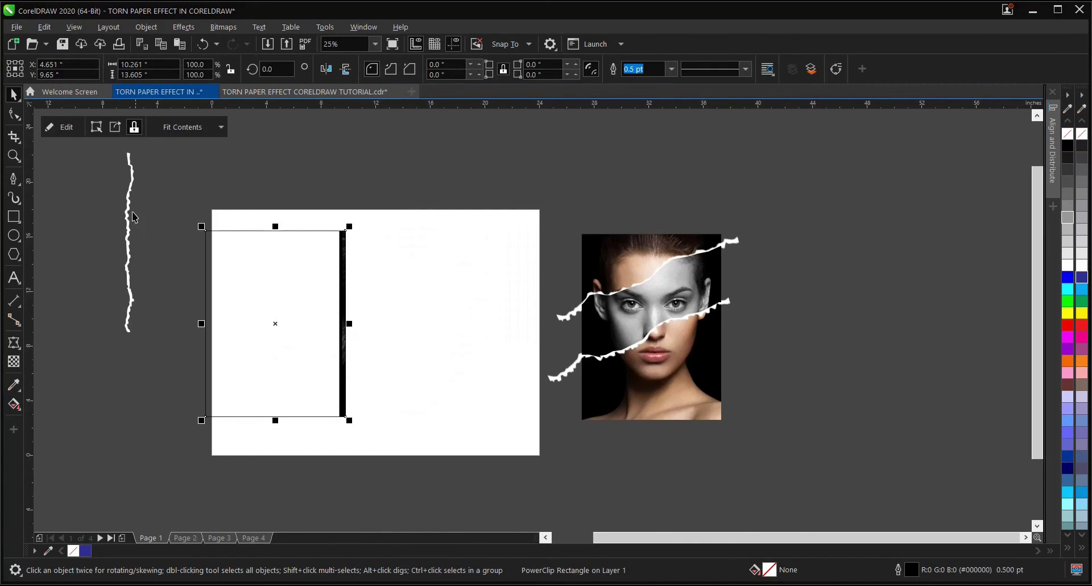
# Edit the PowerClip contents, moving the lion and portrait group left to fill the frame, and finish editing
pyautogui.click(62, 127)
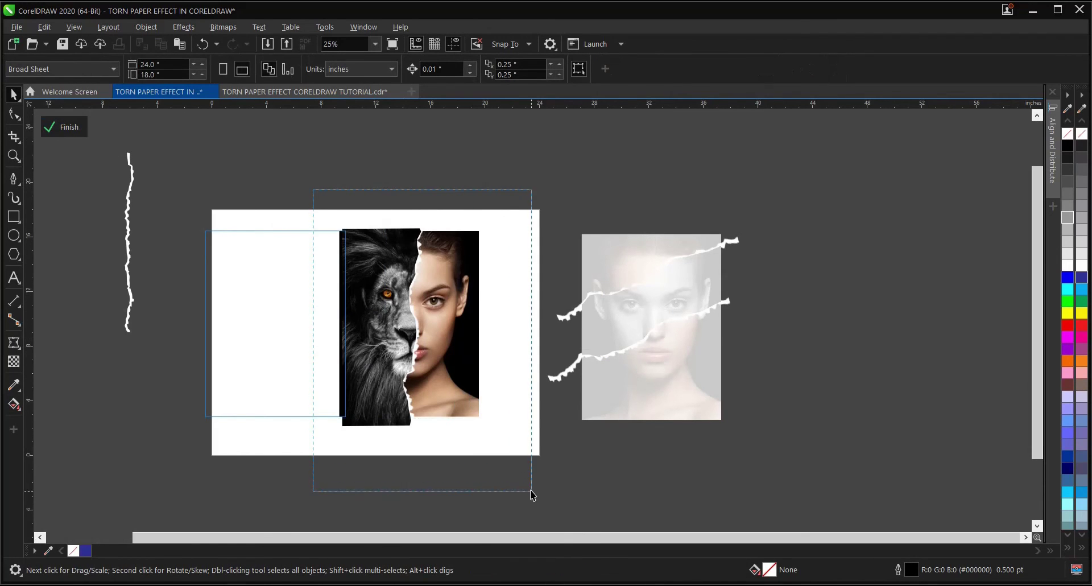
pyautogui.click(364, 402)
pyautogui.scroll(2, 237, 339)
pyautogui.scroll(-1, 513, 346)
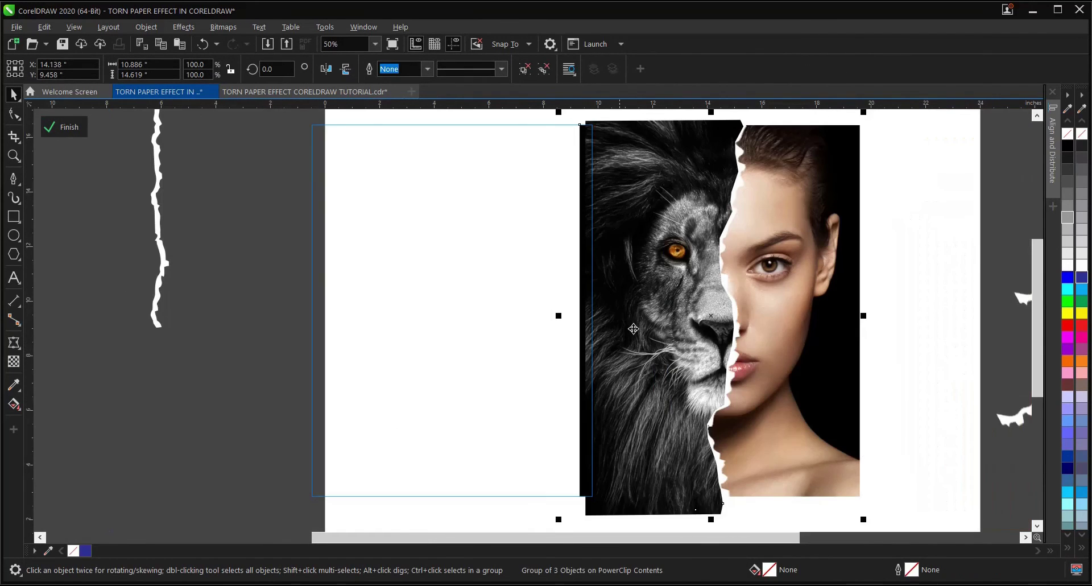
pyautogui.moveTo(633, 329); pyautogui.dragTo(440, 367)
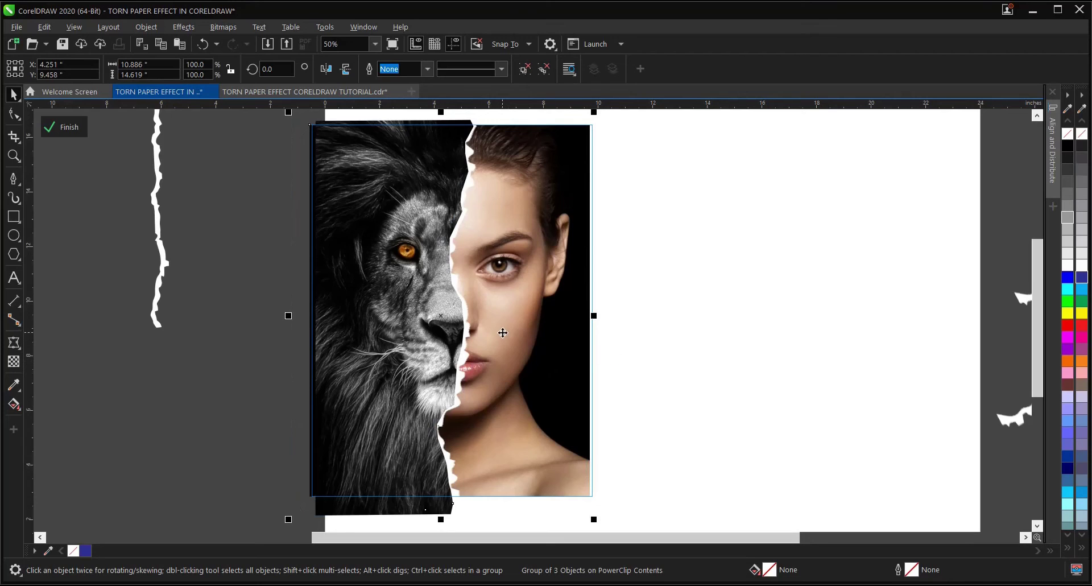
pyautogui.moveTo(505, 327); pyautogui.dragTo(513, 322)
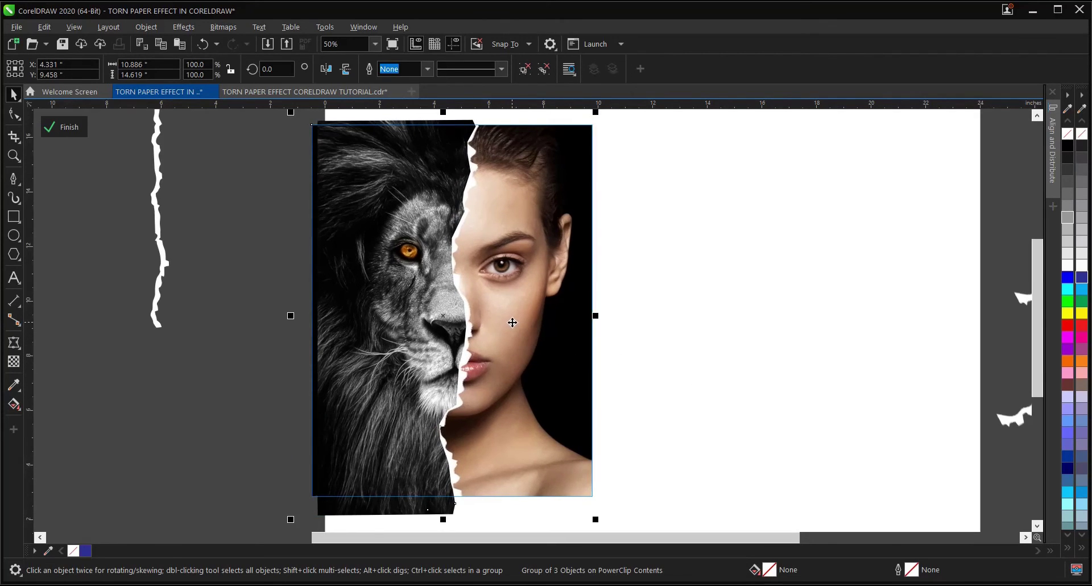
pyautogui.click(637, 327)
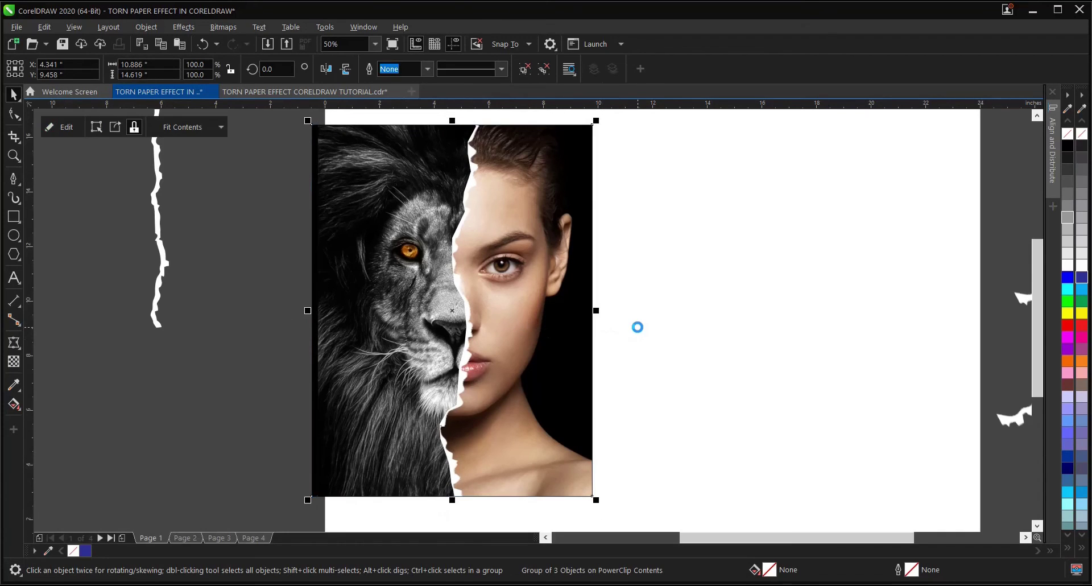
# Remove the outline from the lion composition's PowerClip frame and move the frame fully onto the left half of the page
pyautogui.scroll(-2, 429, 319)
pyautogui.scroll(2, 451, 379)
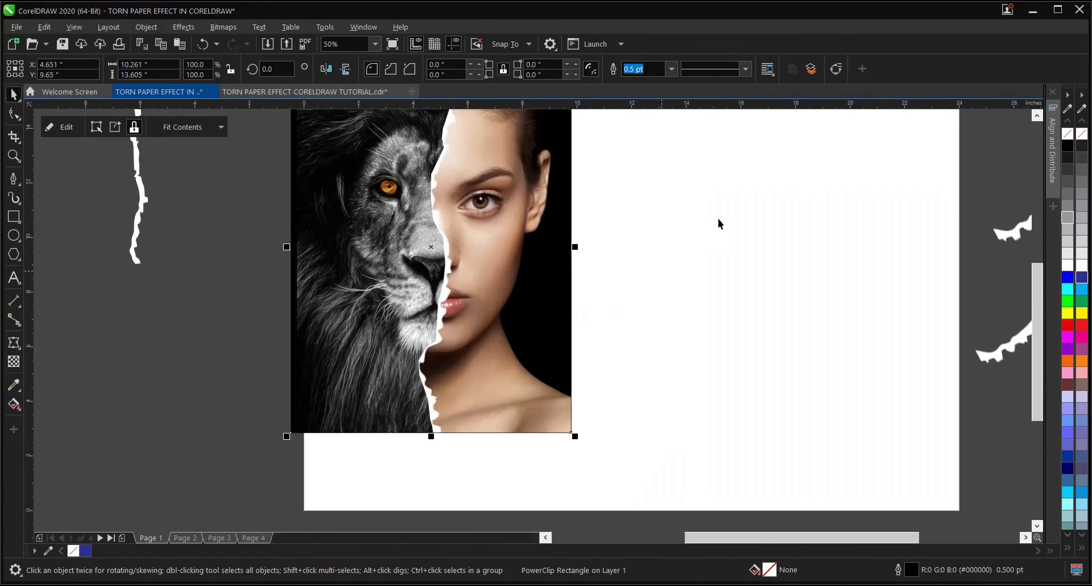
pyautogui.click(673, 71)
pyautogui.click(660, 81)
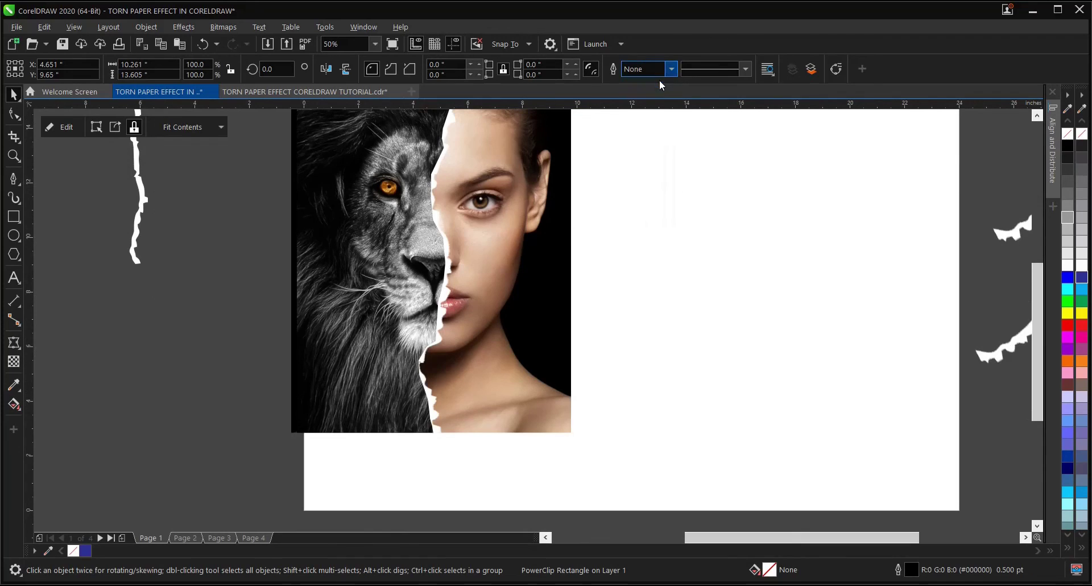
pyautogui.scroll(-2, 314, 402)
pyautogui.moveTo(401, 331); pyautogui.dragTo(436, 337)
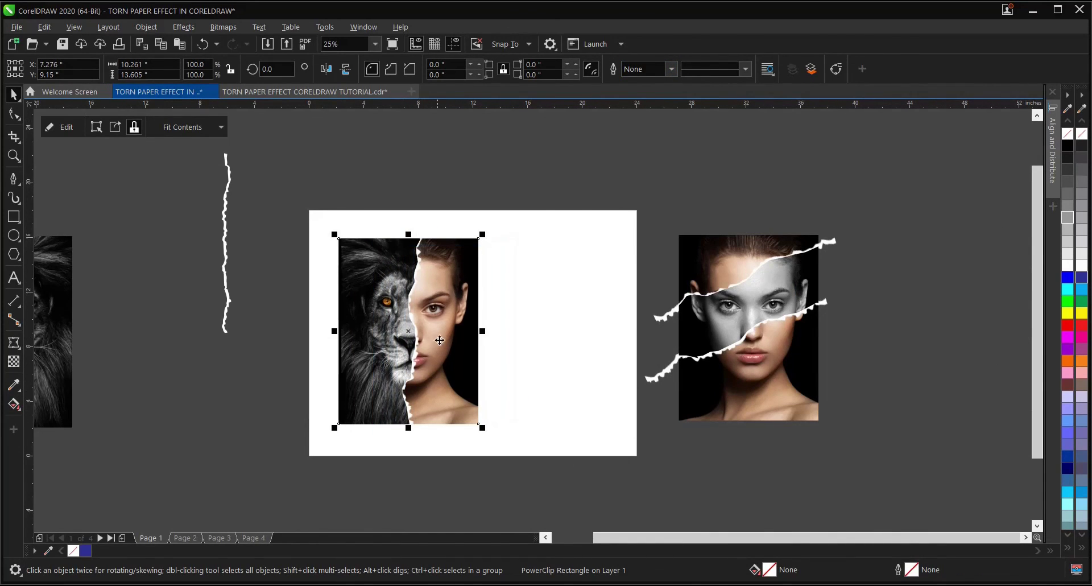
# Select all four objects of the grayscale eye-band portrait and place them on the page just right of the lion composition
pyautogui.moveTo(665, 198); pyautogui.dragTo(853, 459)
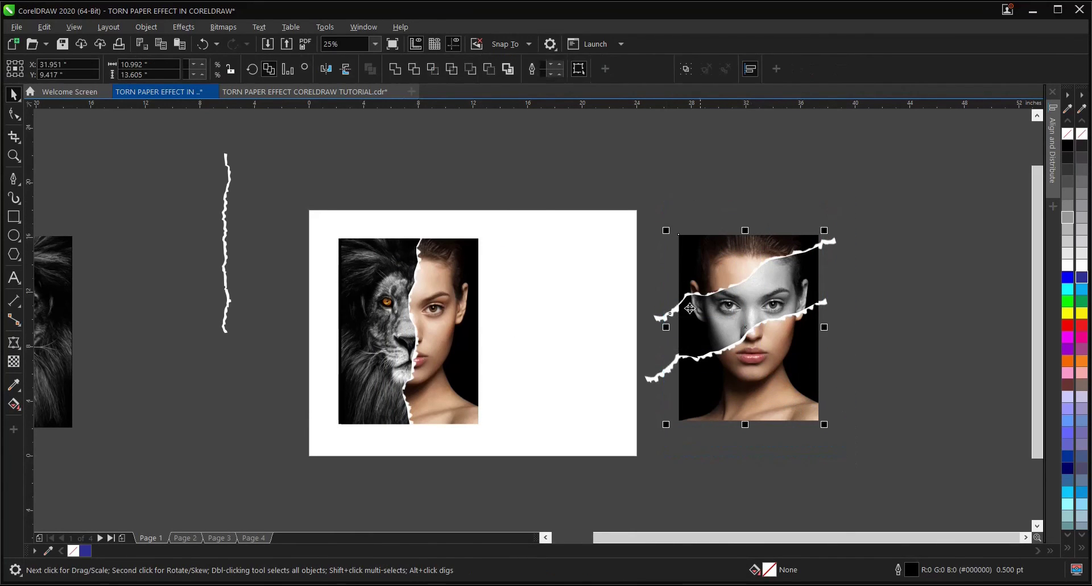
pyautogui.moveTo(629, 180); pyautogui.dragTo(892, 468)
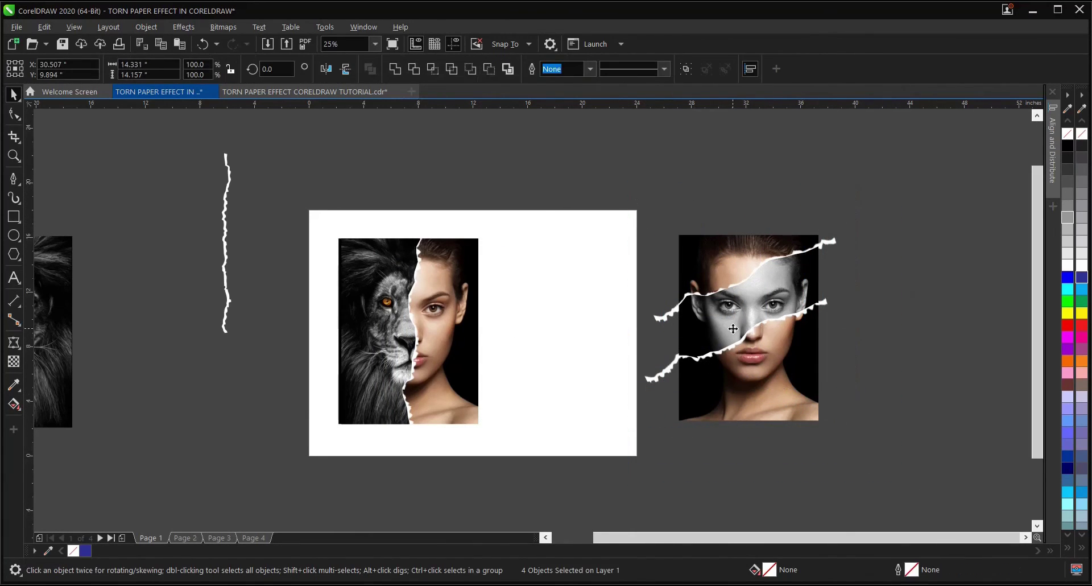
pyautogui.moveTo(746, 336); pyautogui.dragTo(554, 333)
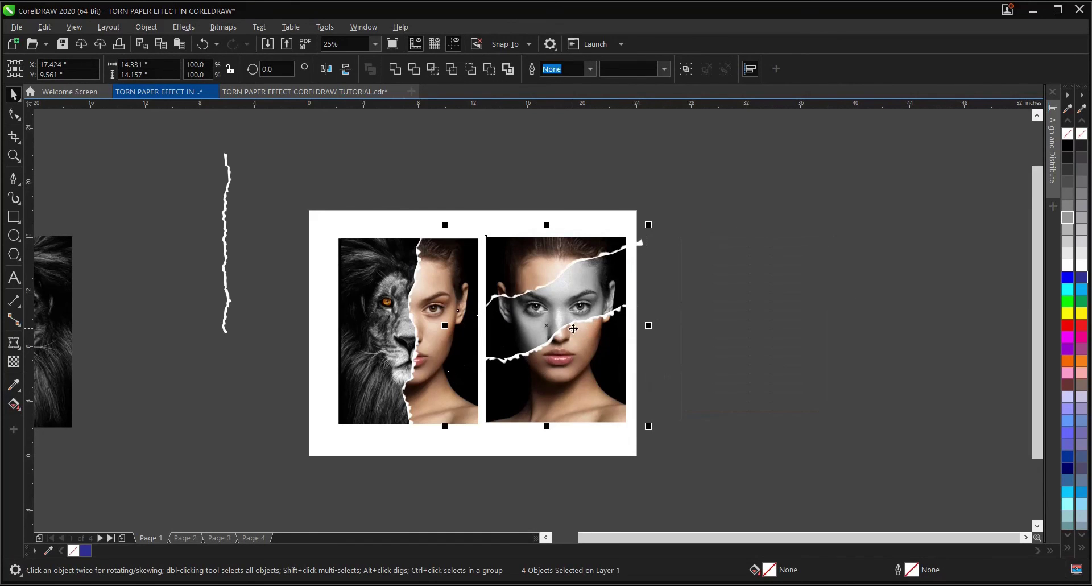
pyautogui.scroll(2, 563, 330)
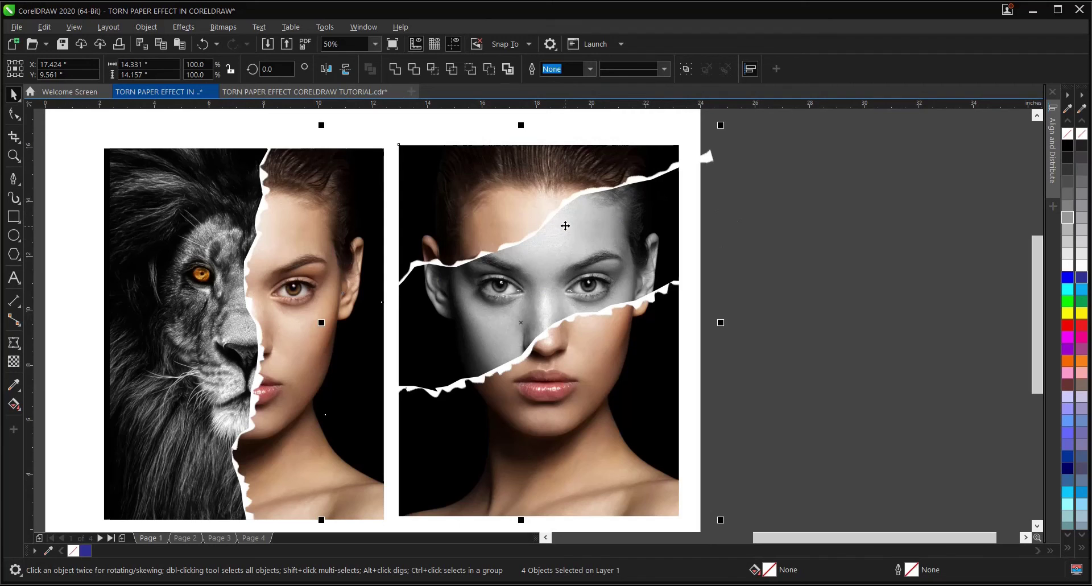
pyautogui.moveTo(563, 224); pyautogui.dragTo(555, 228)
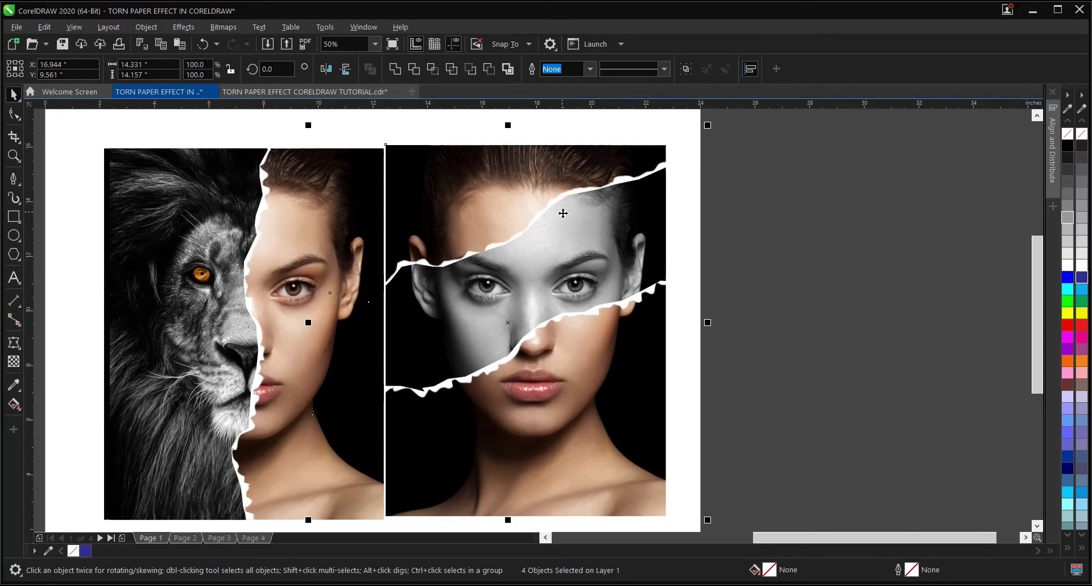
pyautogui.scroll(-2, 558, 210)
pyautogui.click(671, 264)
pyautogui.scroll(2, 561, 242)
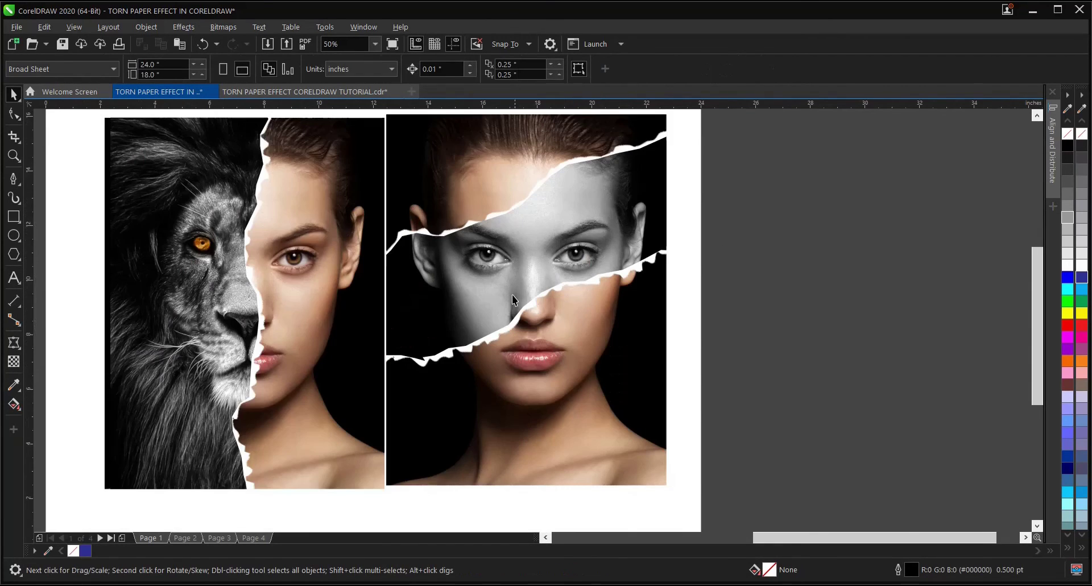
# Examine both finished torn paper compositions side by side, zoomed in and in full-screen preview
pyautogui.press('z')
pyautogui.scroll(-2, 500, 370)
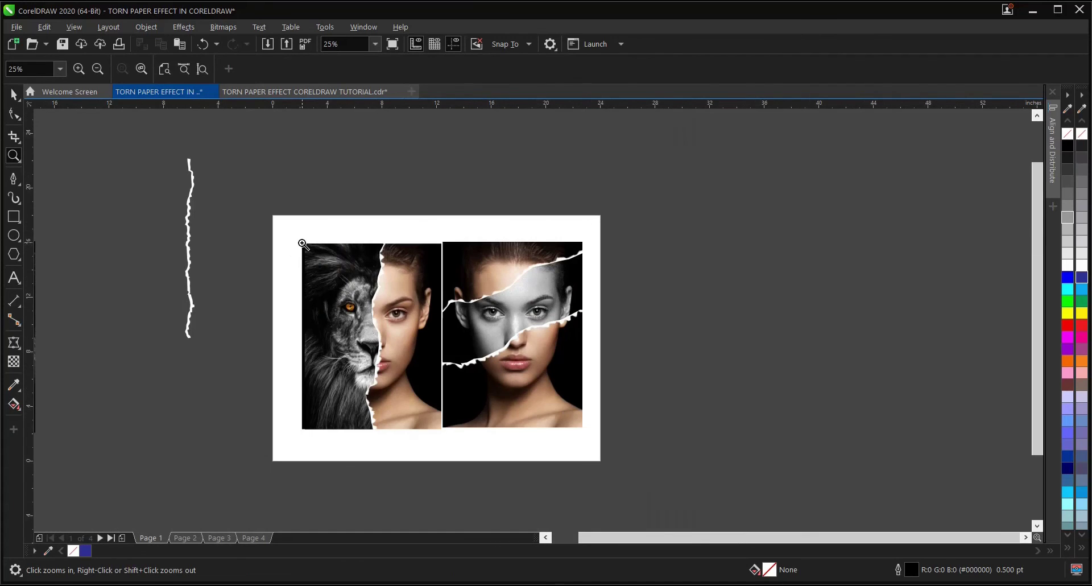
pyautogui.moveTo(298, 241); pyautogui.dragTo(585, 434)
pyautogui.press('space')
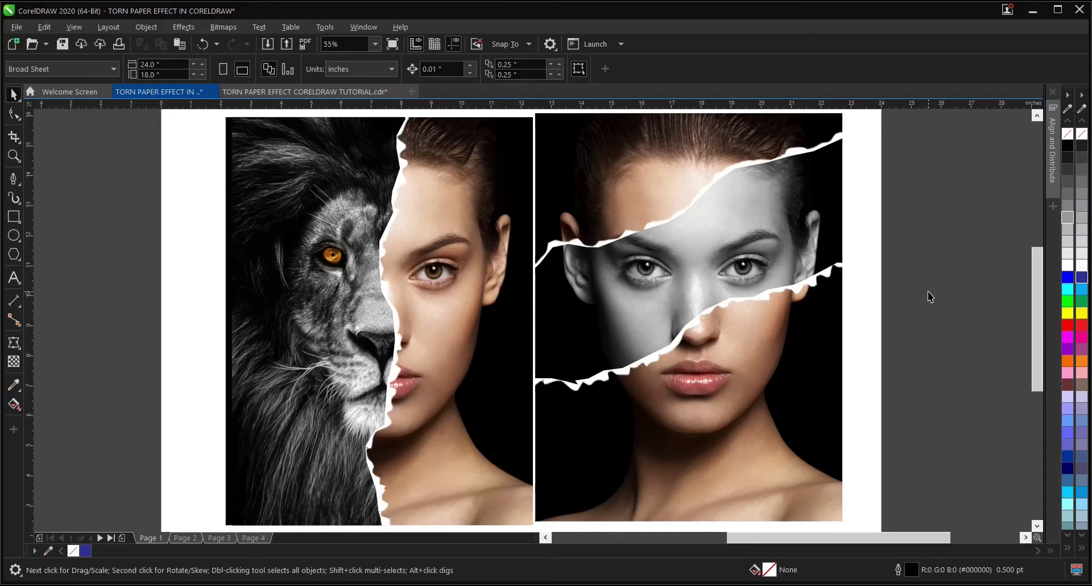
pyautogui.click(398, 45)
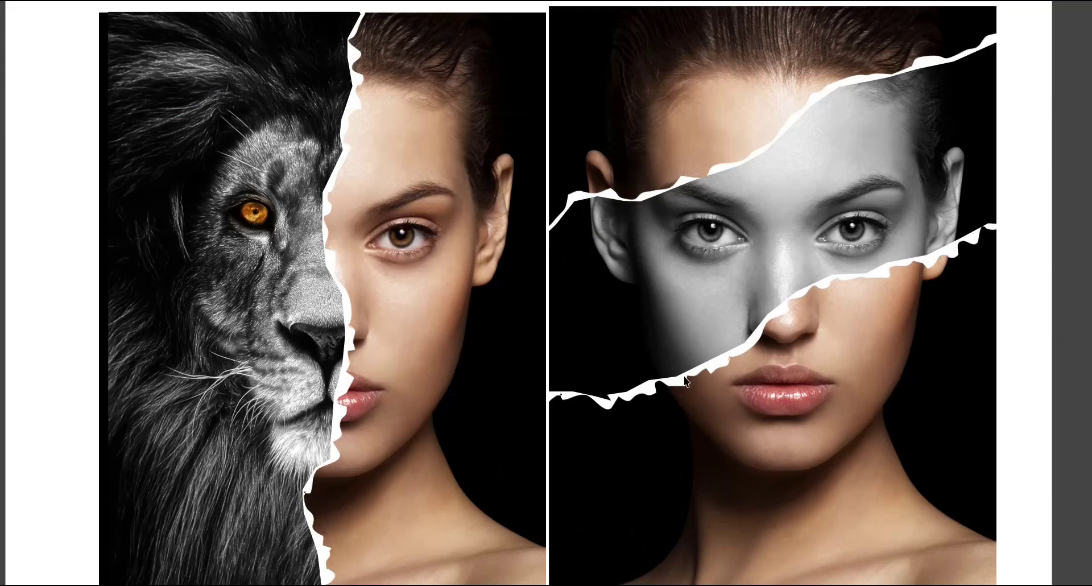
pyautogui.click(662, 365)
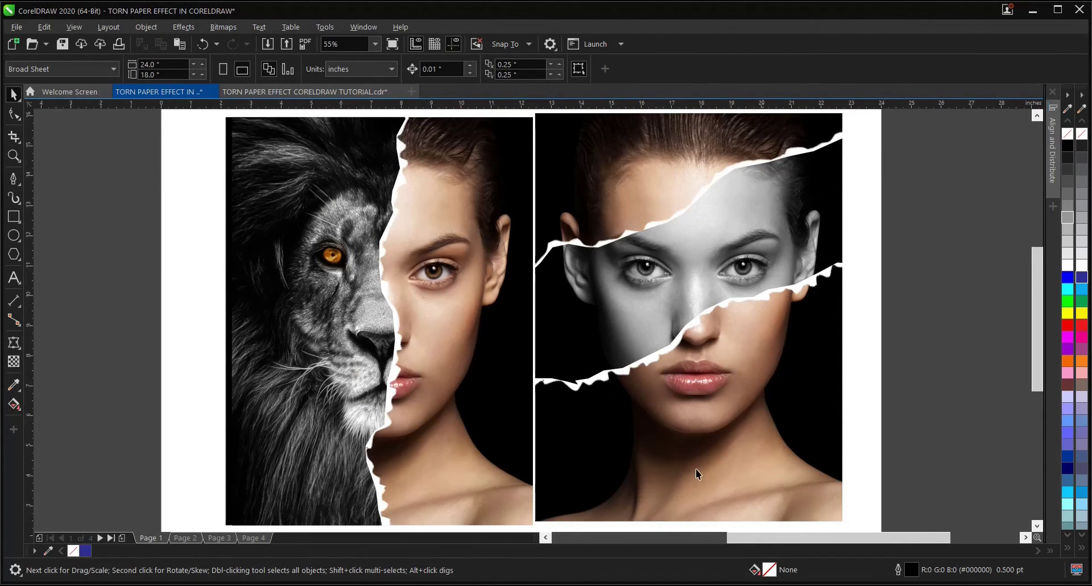
# Review the other torn paper examples on pages 2, 3 and 4
pyautogui.click(178, 537)
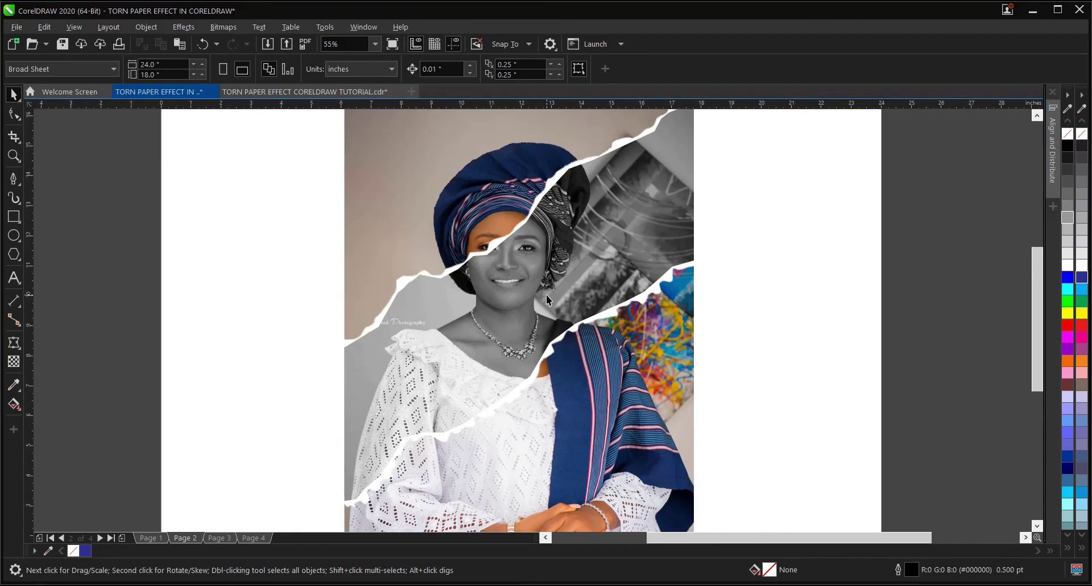
pyautogui.click(218, 538)
pyautogui.scroll(-2, 523, 331)
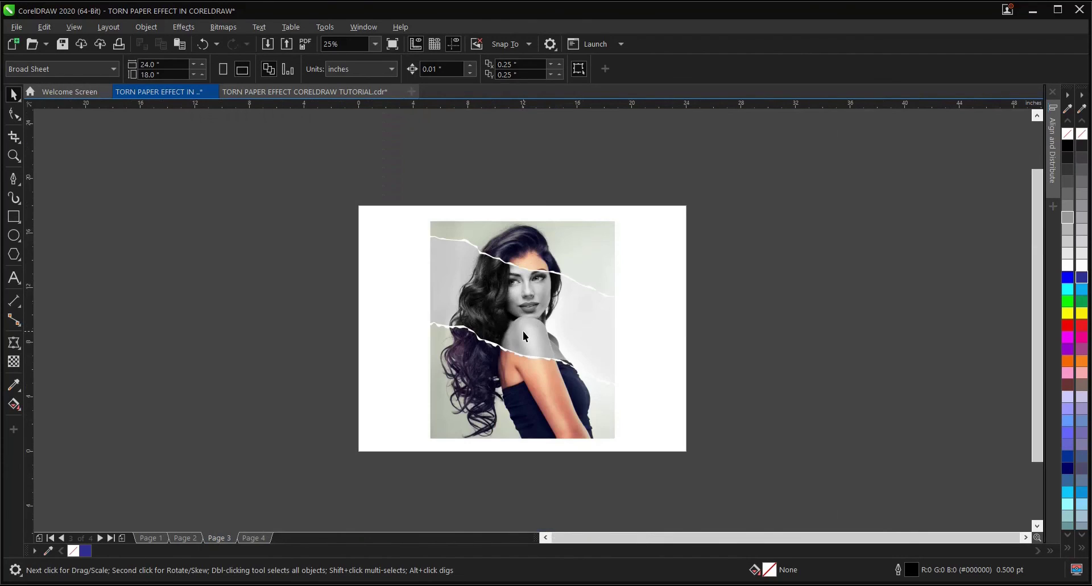
pyautogui.scroll(2, 544, 291)
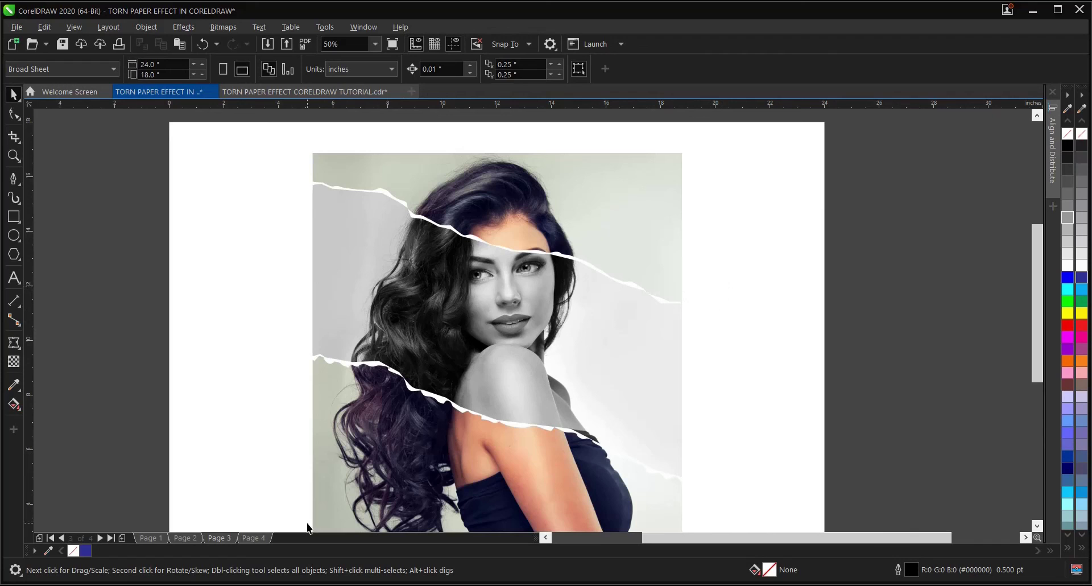
pyautogui.click(253, 538)
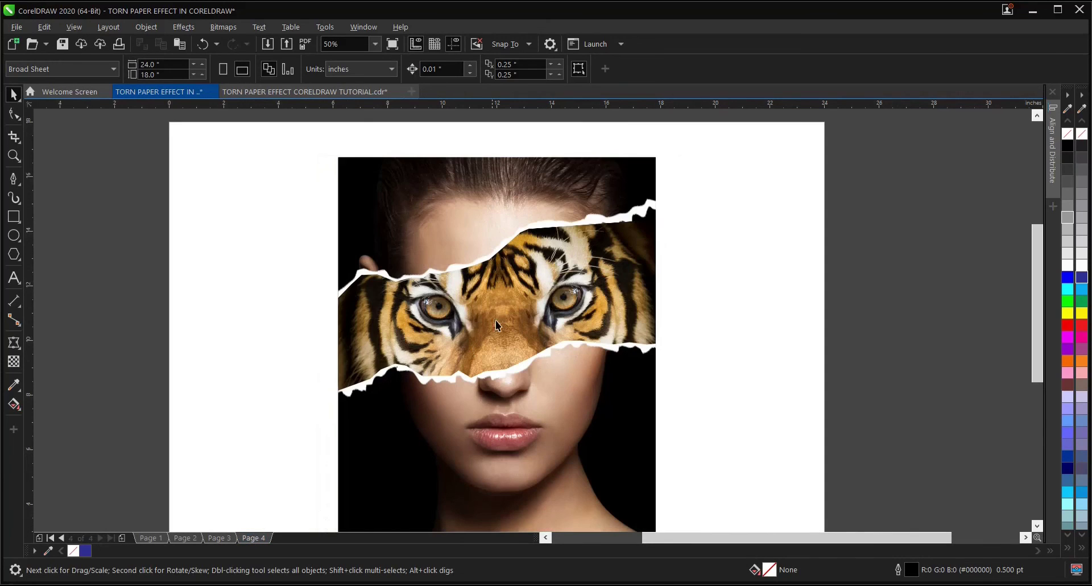
# Open the tiger composition's PowerClip on page 4 and the torn strip nested inside it, and select the tiger photo
pyautogui.click(560, 306)
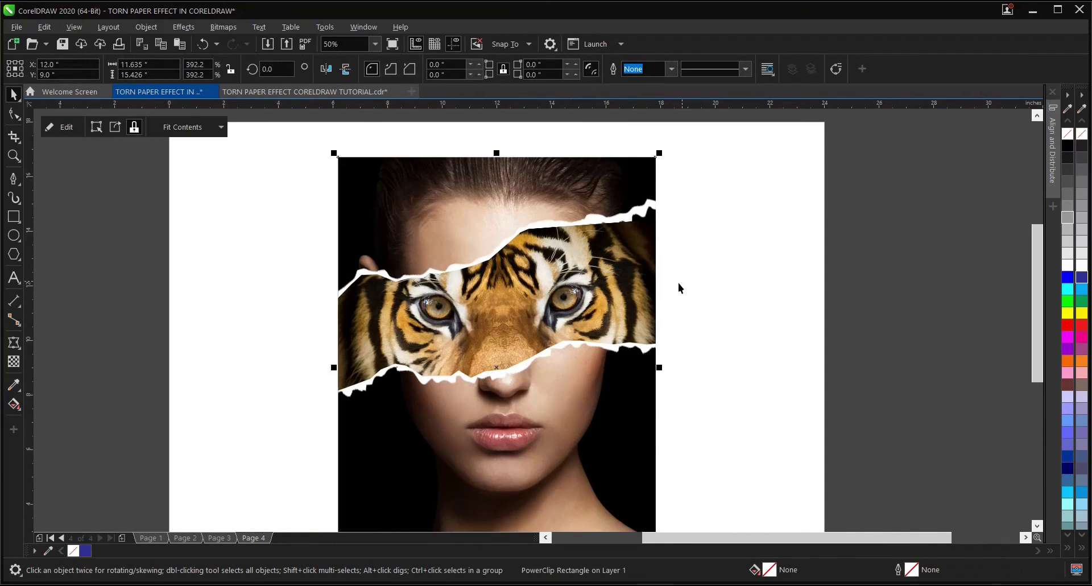
pyautogui.click(725, 264)
pyautogui.click(569, 305)
pyautogui.scroll(-1, 504, 257)
pyautogui.scroll(1, 517, 293)
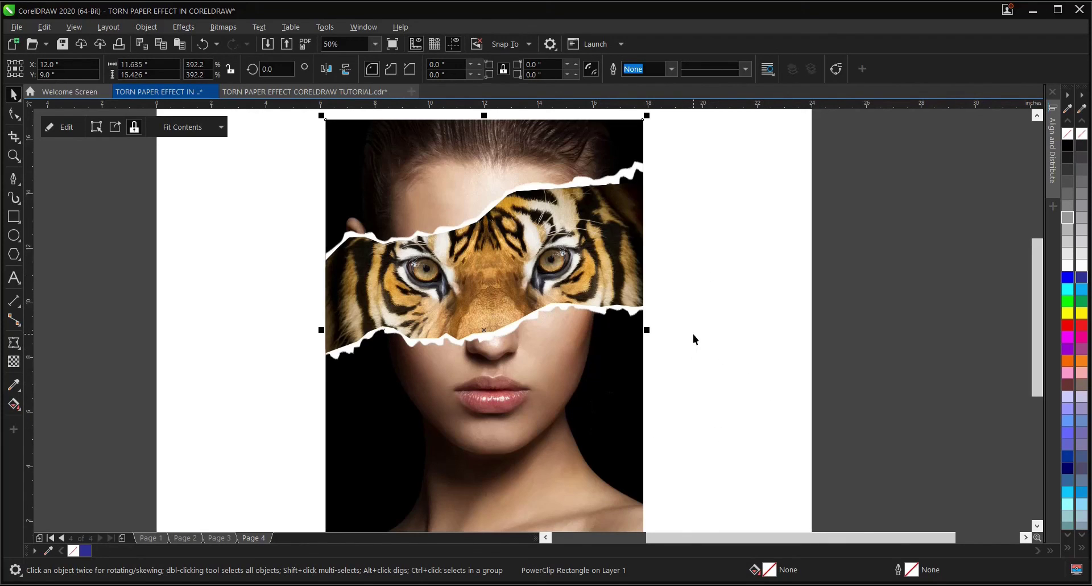
pyautogui.click(68, 127)
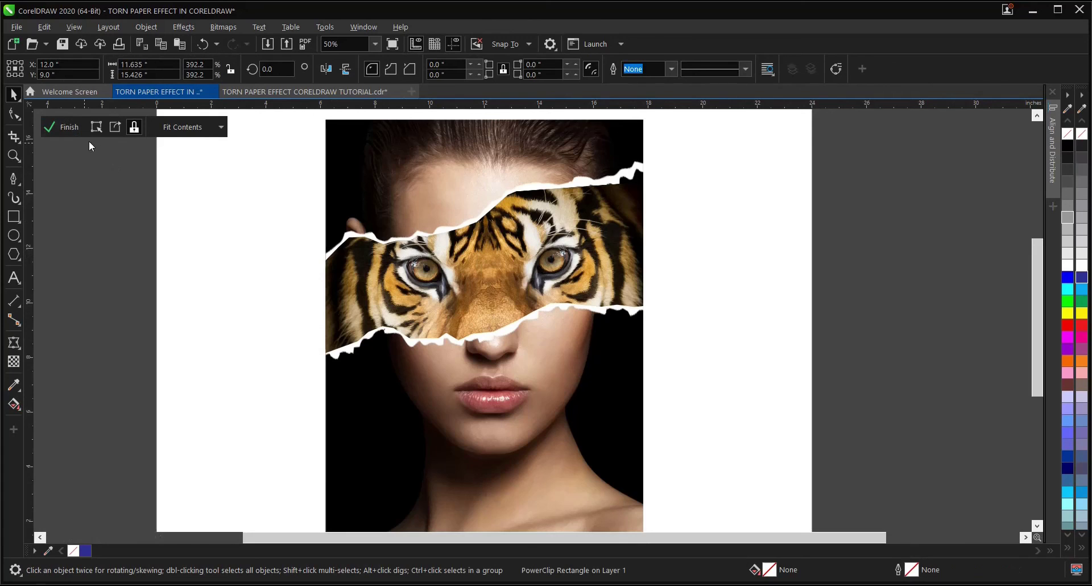
pyautogui.click(492, 309)
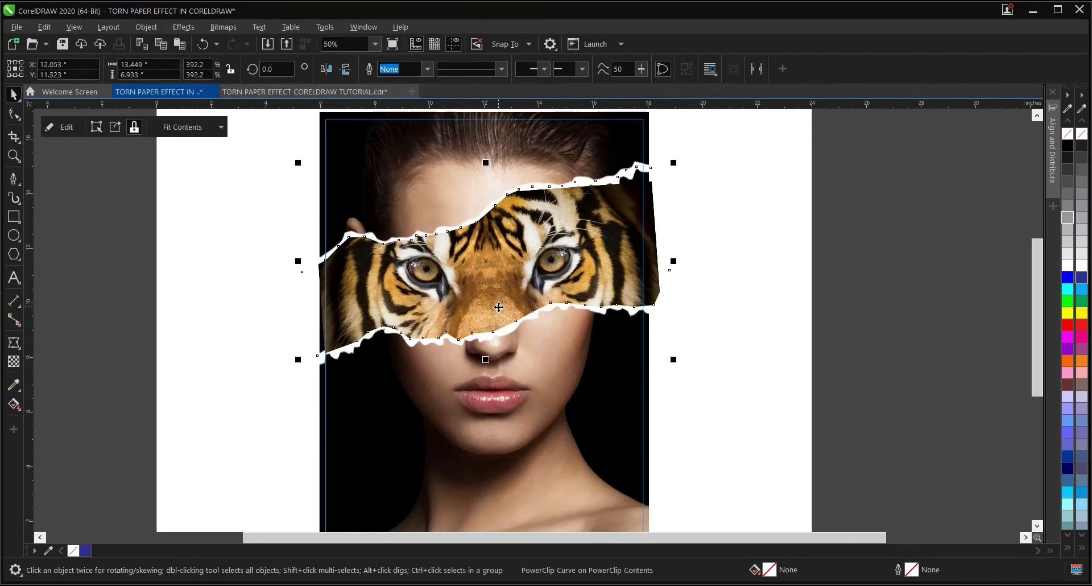
pyautogui.click(96, 128)
pyautogui.click(452, 292)
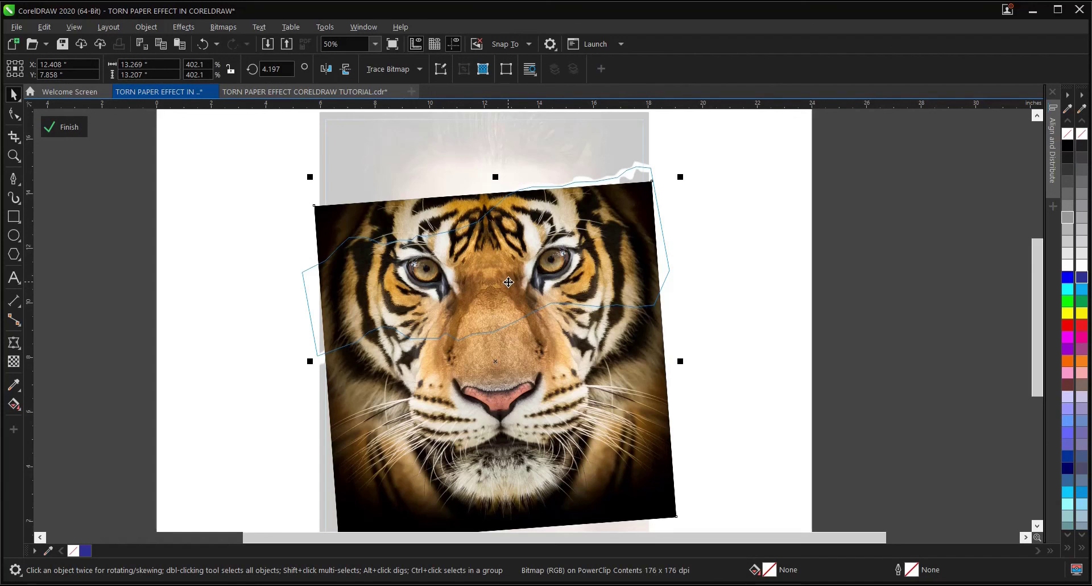
# Try shifting the tiger photo down and to the right within the torn strip, undo the move, and leave both PowerClips
pyautogui.moveTo(508, 282); pyautogui.dragTo(610, 333)
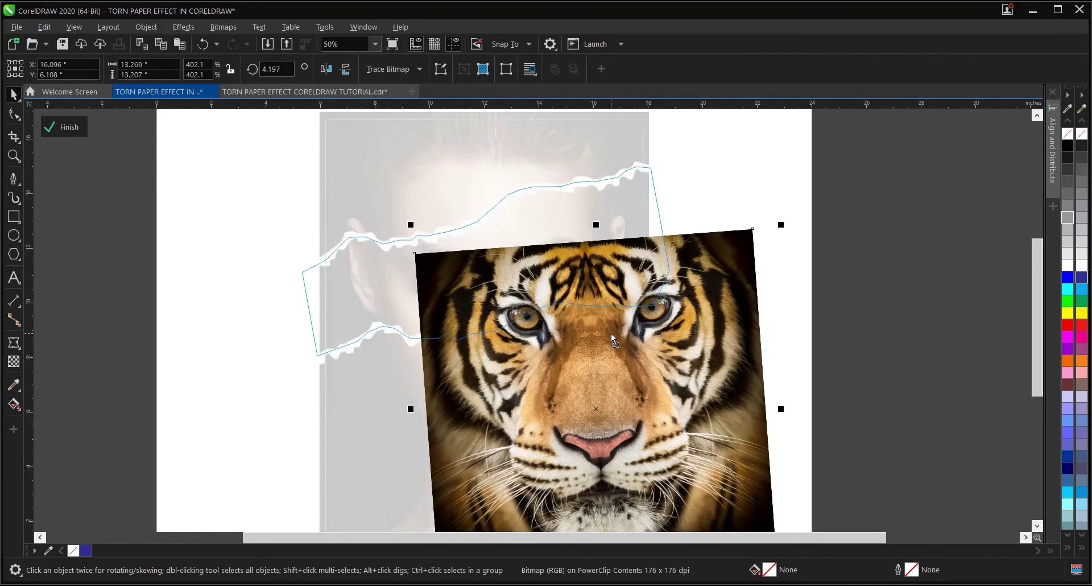
pyautogui.hotkey('ctrl', 'z')
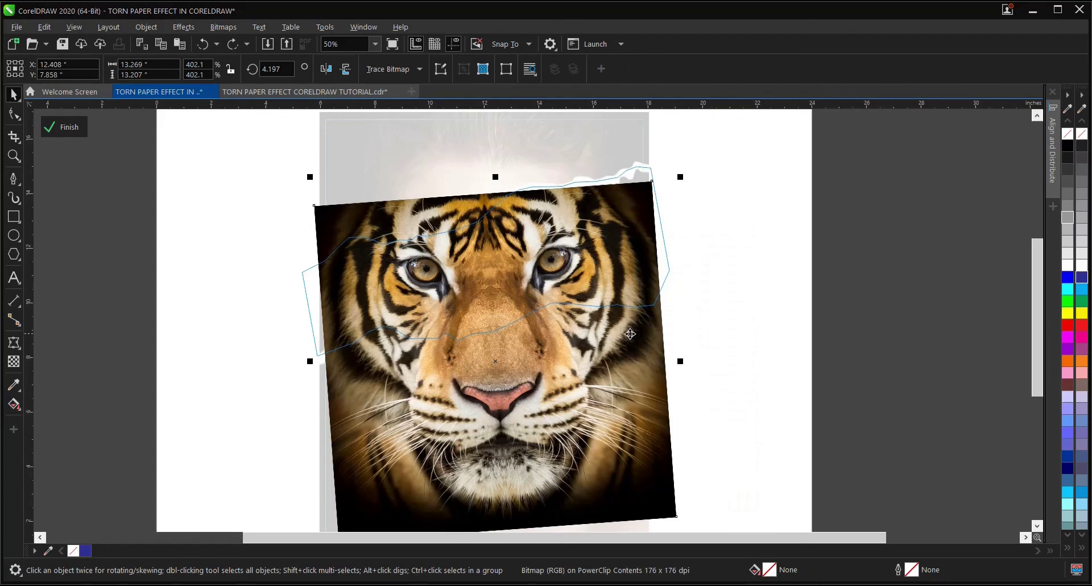
pyautogui.doubleClick(741, 313)
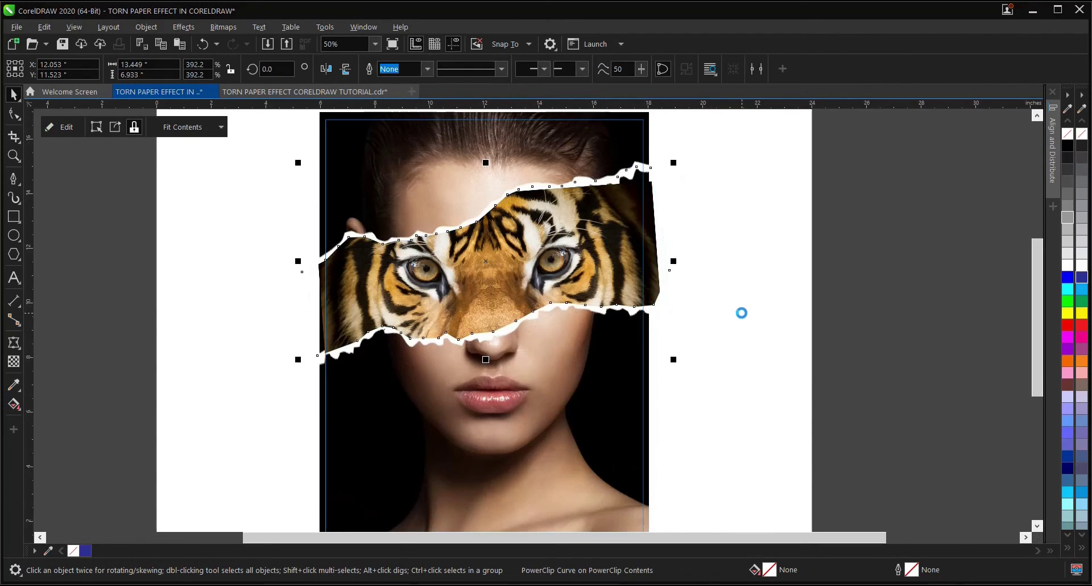
pyautogui.click(738, 320)
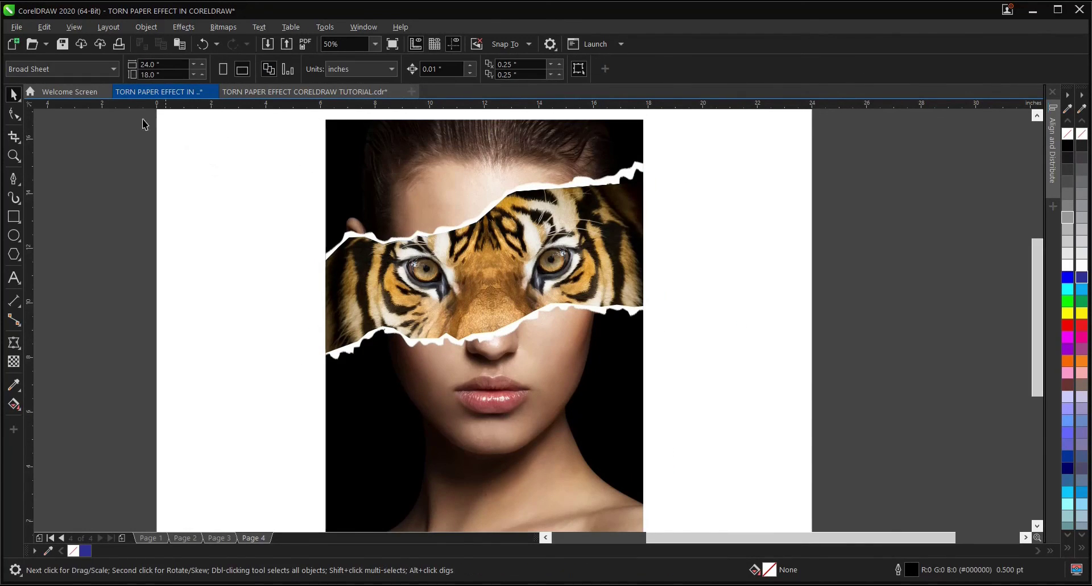
# Fit the tiger composition to the view and review the torn paper pages in full-screen preview, from page 4 back to page 1
pyautogui.click(375, 43)
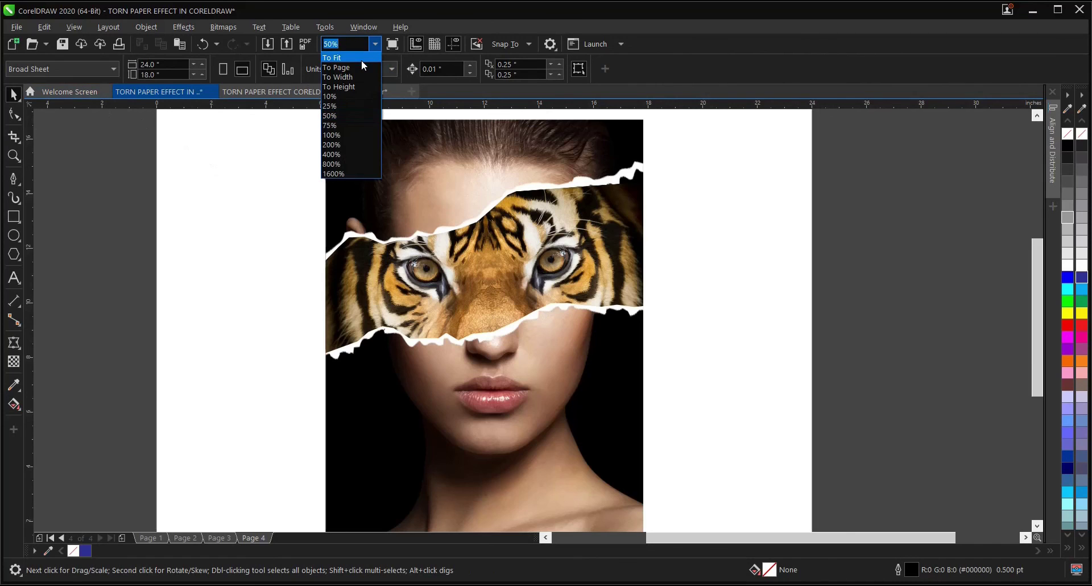
pyautogui.click(360, 60)
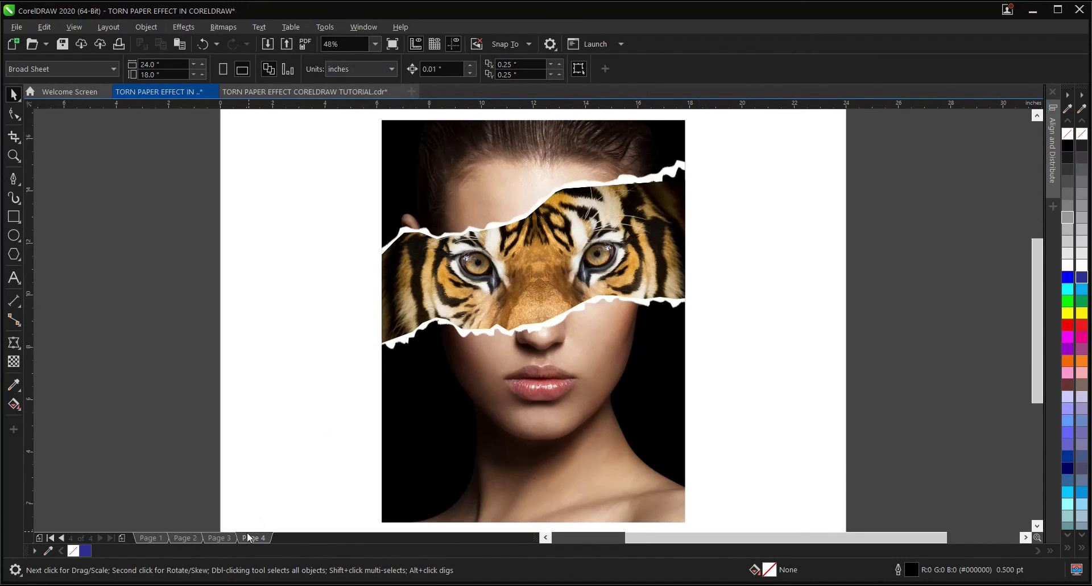
pyautogui.click(393, 45)
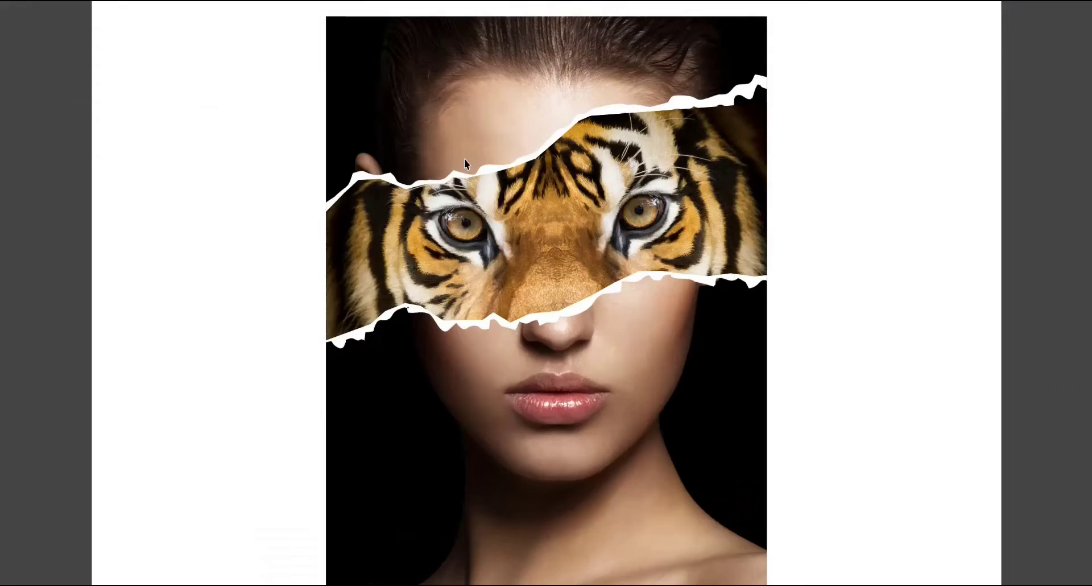
pyautogui.click(488, 193)
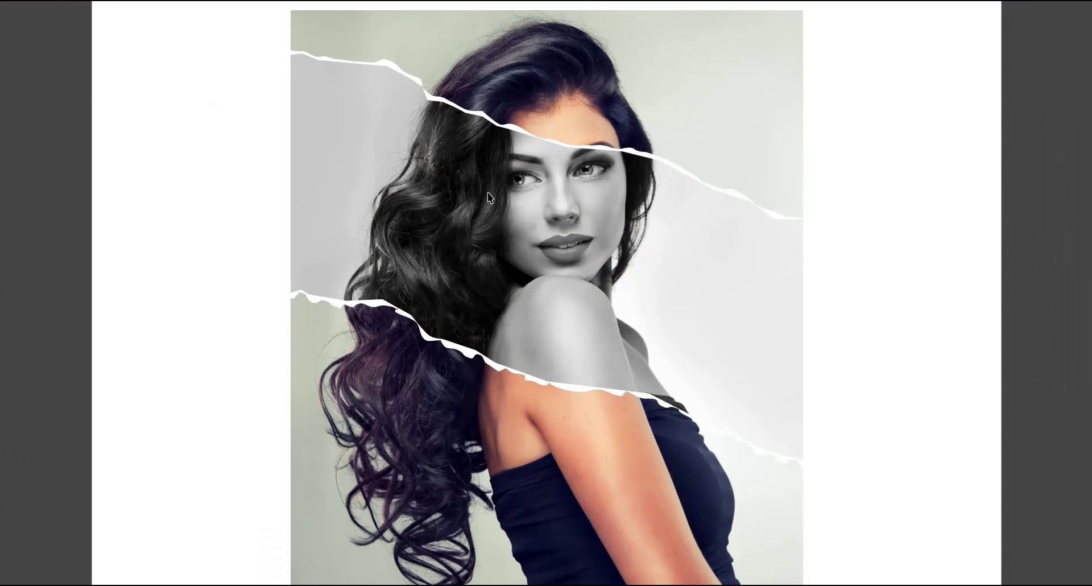
pyautogui.click(487, 193)
pyautogui.click(484, 189)
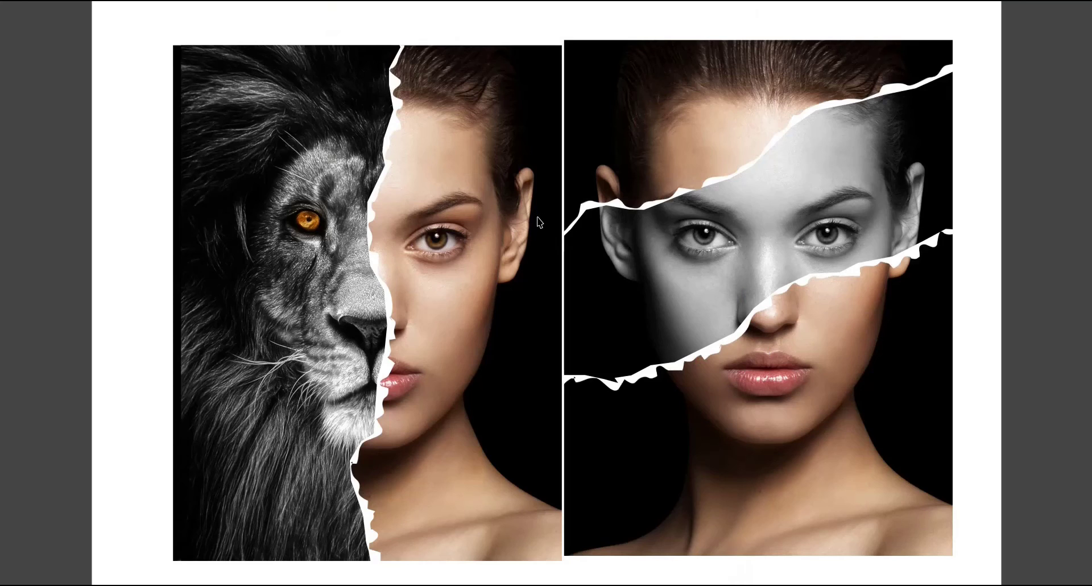